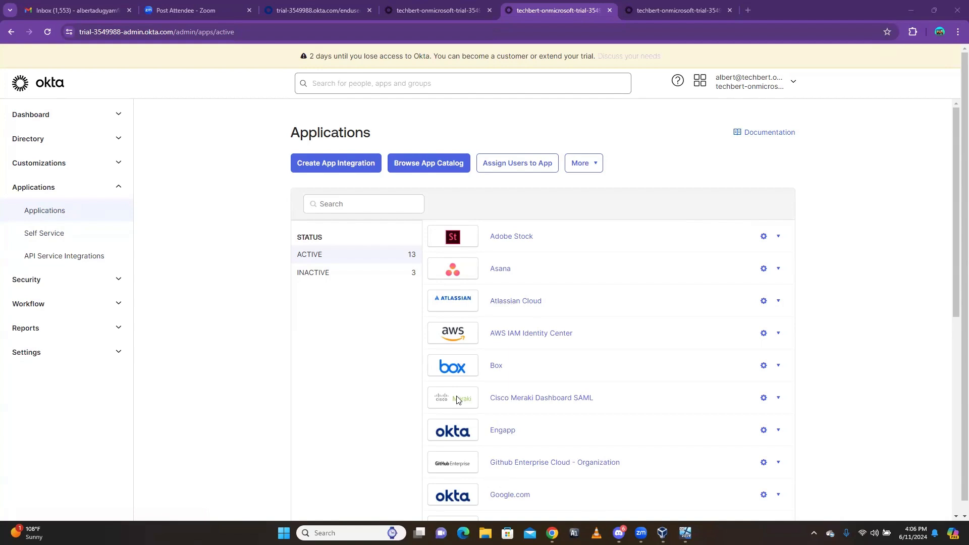
View the sign-in methods offered for a new app integration and close the dialog without creating one
click(331, 163)
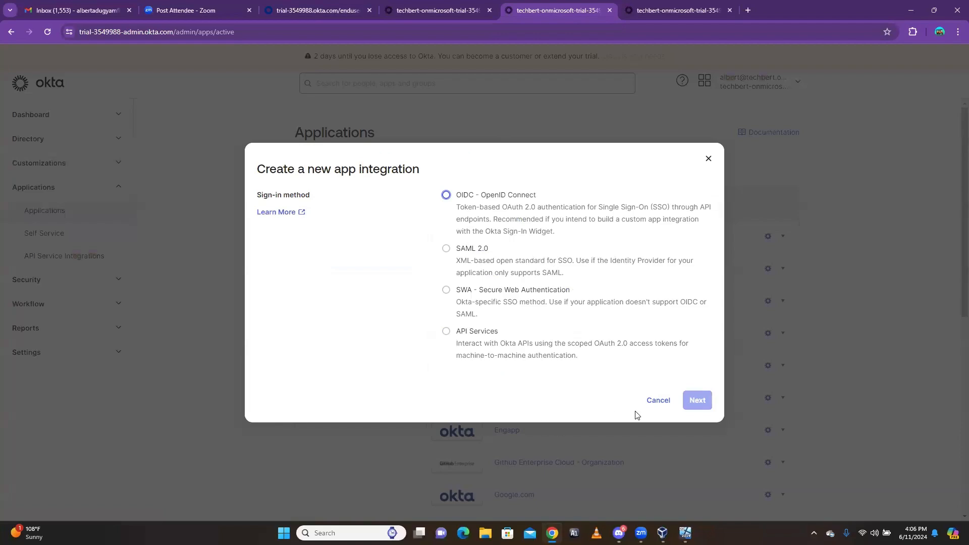
click(650, 407)
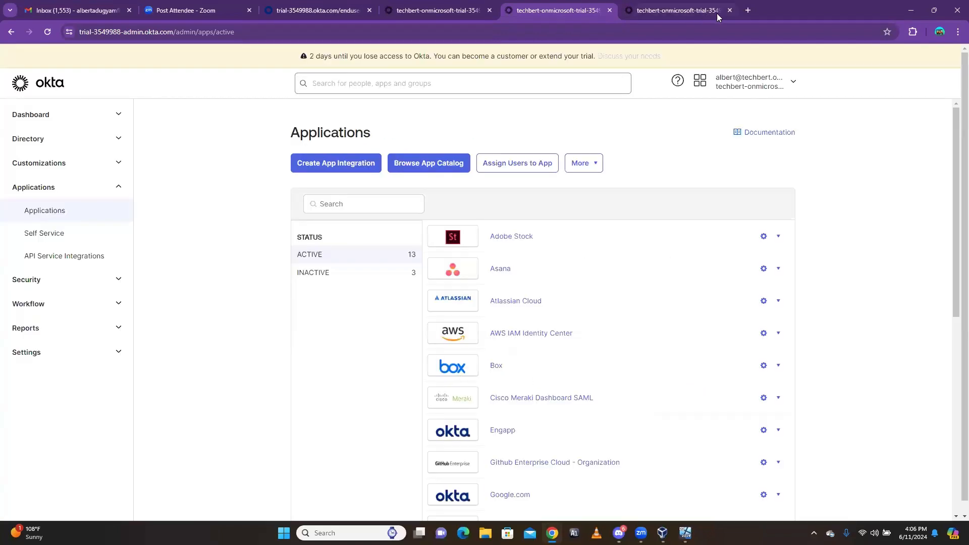
Open a new browser tab and review the apps shown on the end-user My Apps dashboard
click(748, 10)
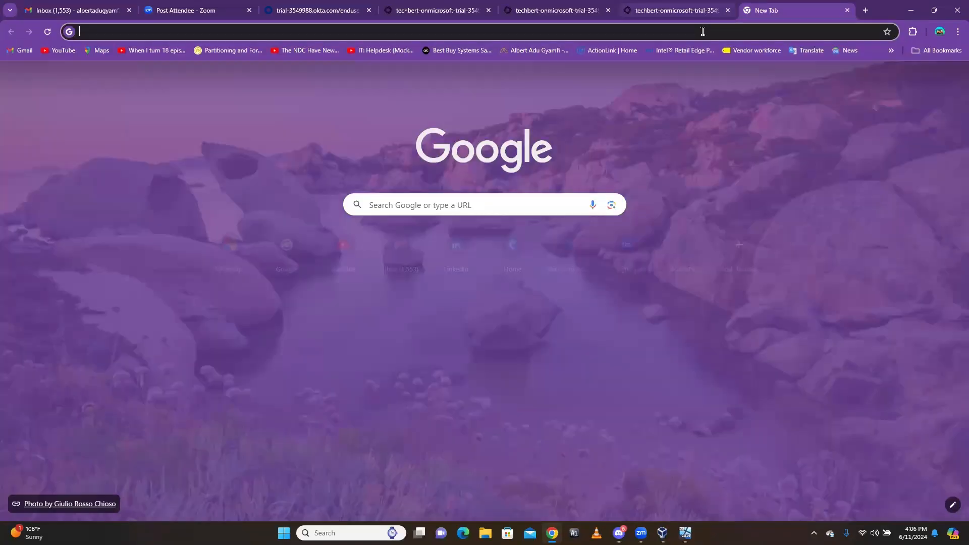
text(`)
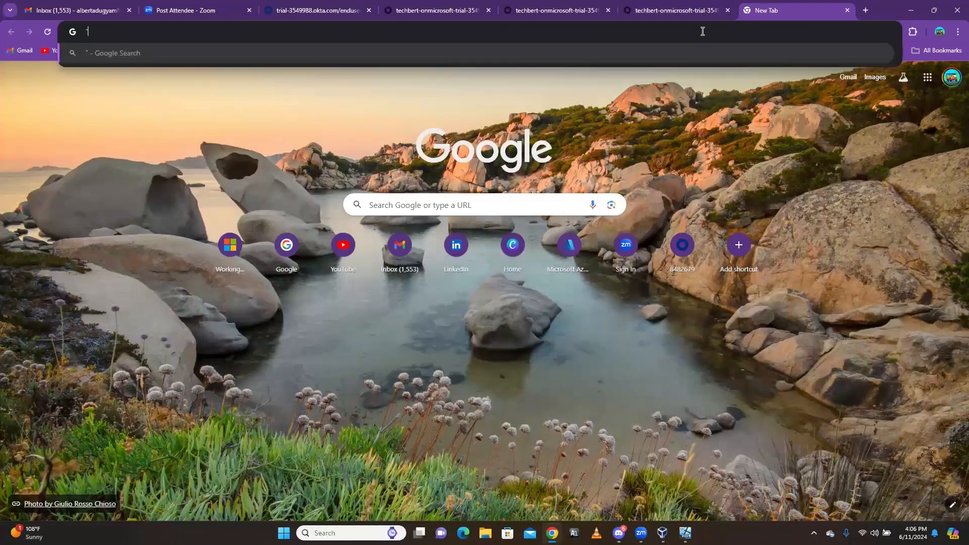
key(BackSpace)
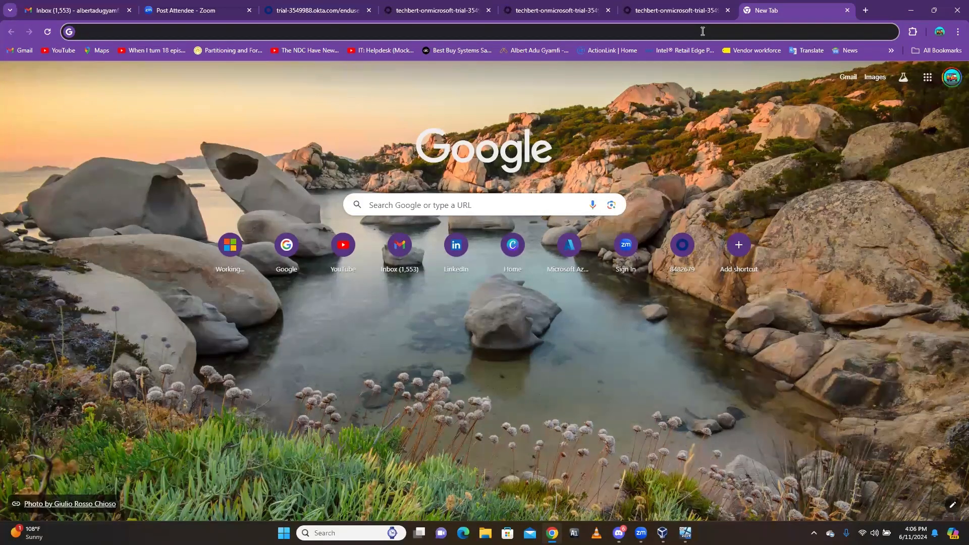
click(303, 9)
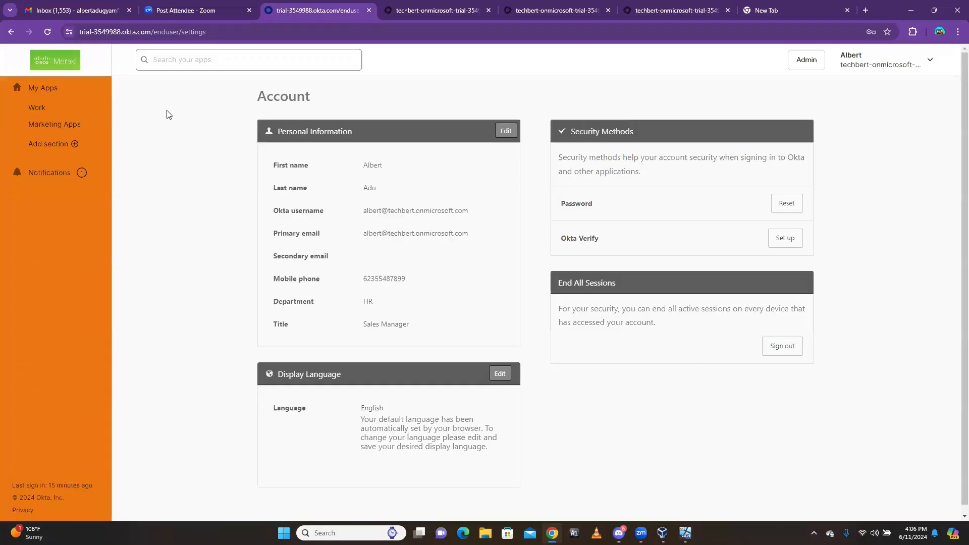
click(38, 91)
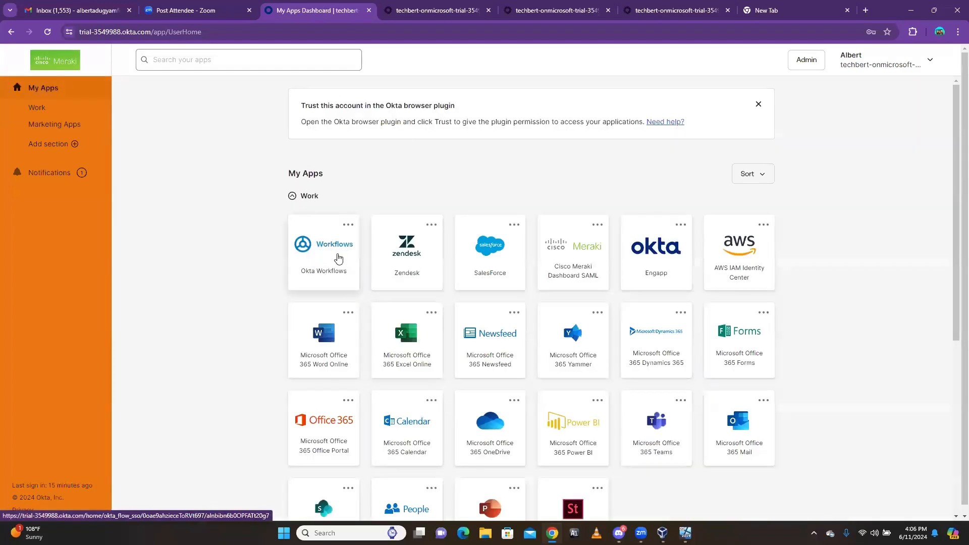
scroll(513, 286, down, 3)
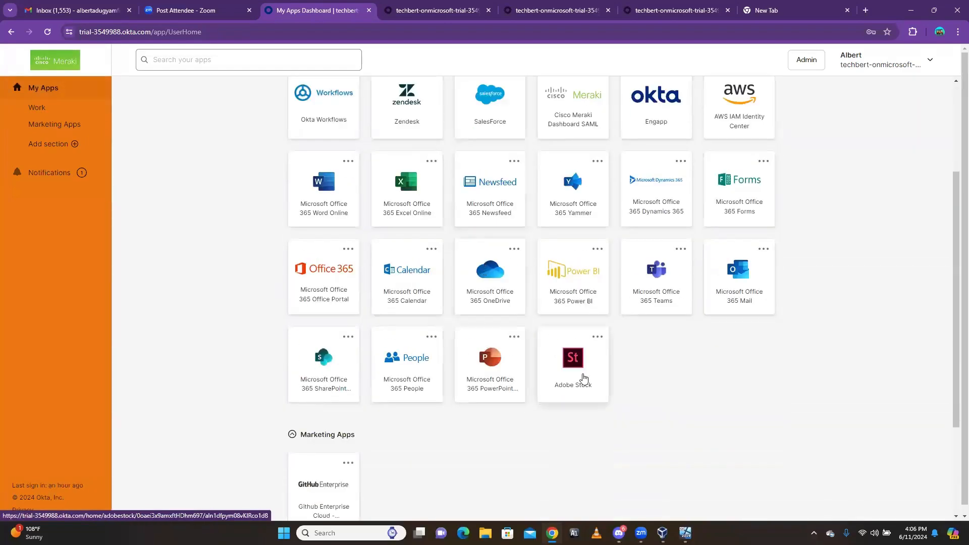
scroll(534, 259, up, 3)
Load the callbox.com website in the empty browser tab and look over its home page
click(810, 10)
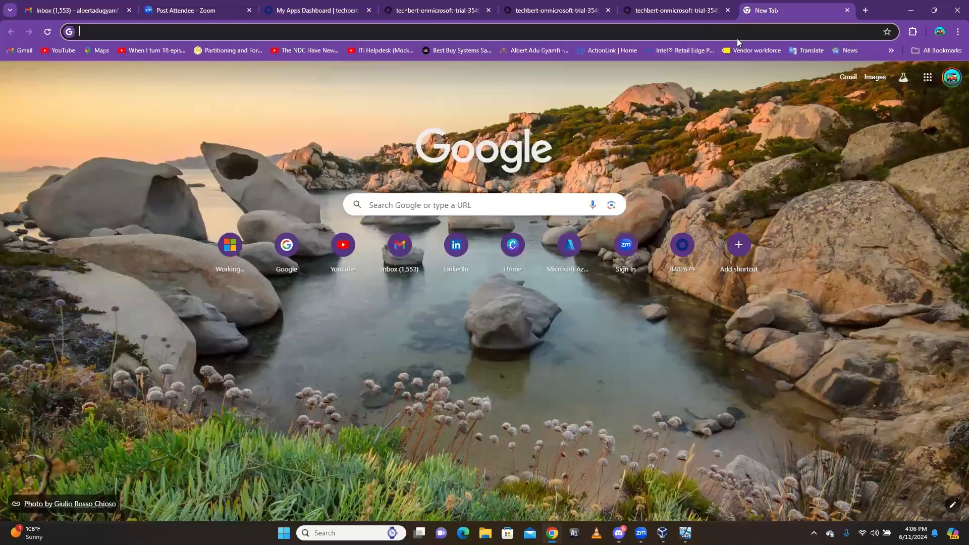
click(737, 36)
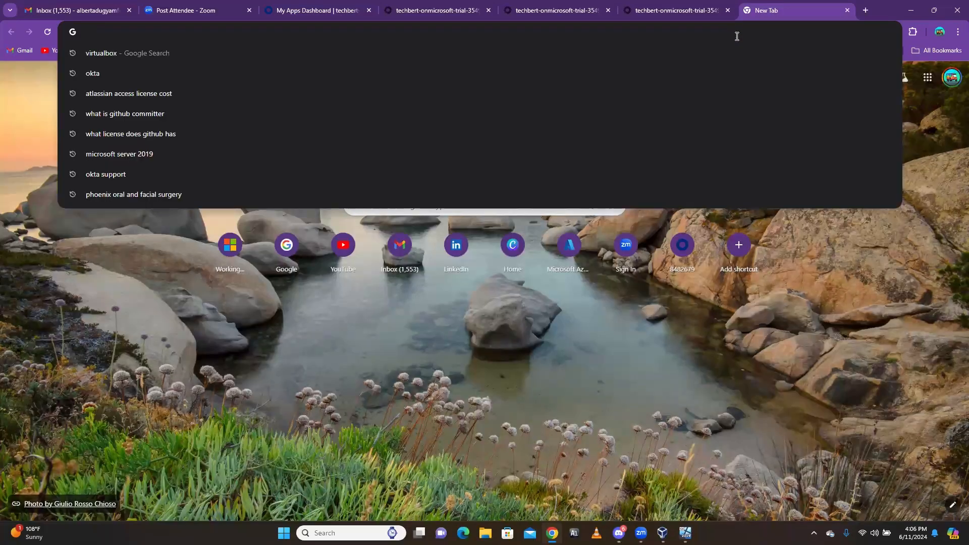
text(call)
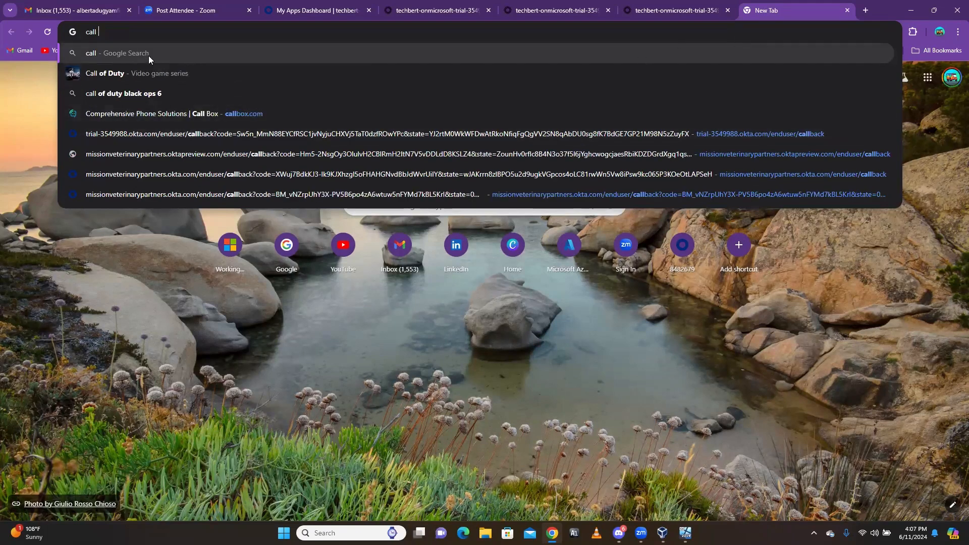
key(BackSpace)
text(box)
key(Return)
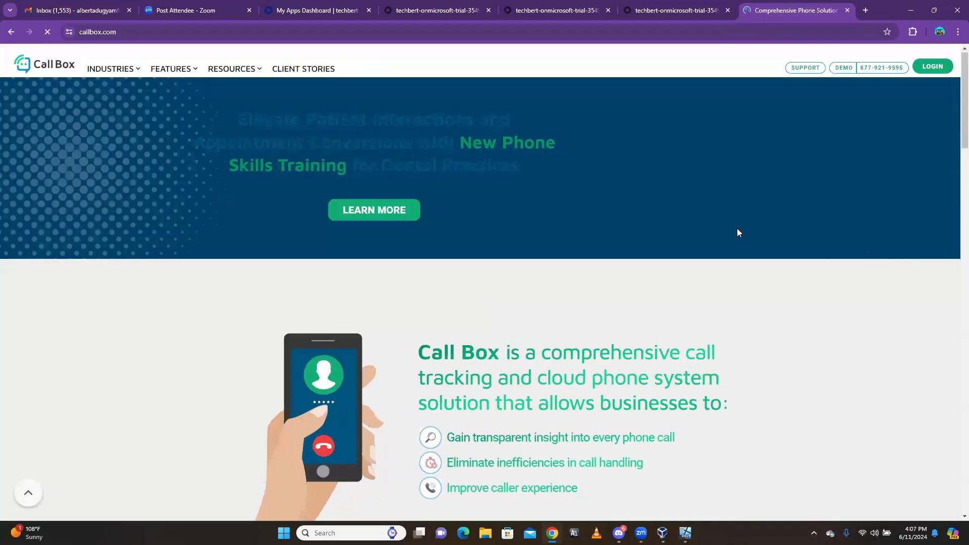
scroll(501, 323, down, 5)
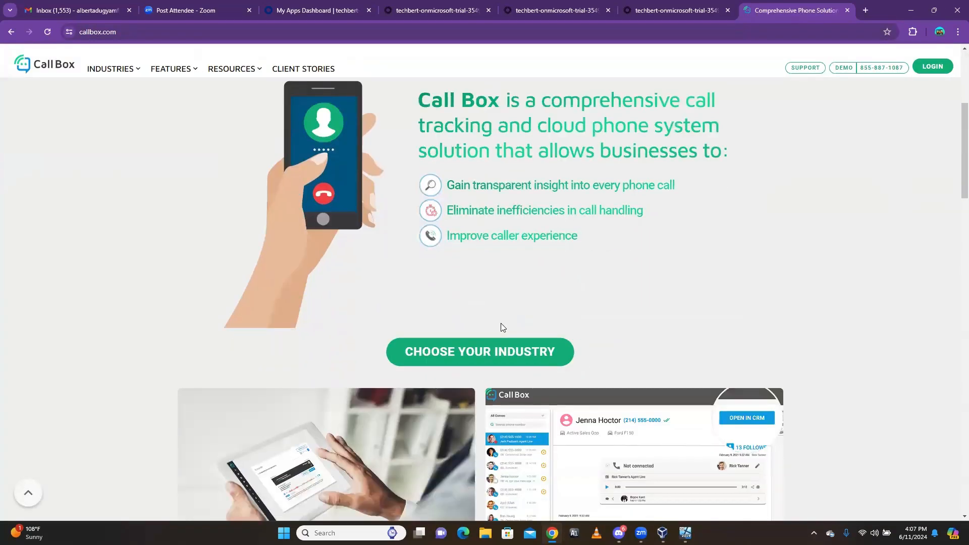
scroll(501, 323, up, 5)
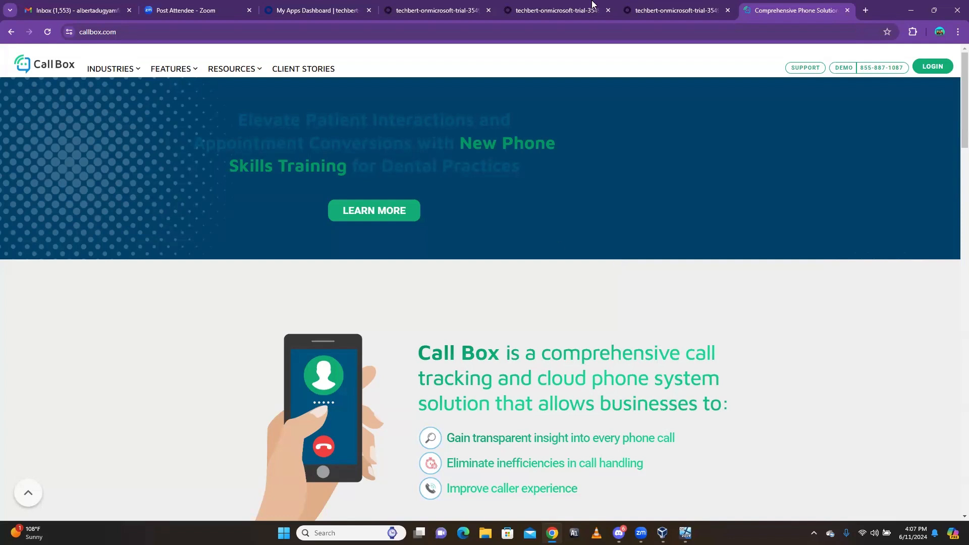
Close the two extra Okta admin tabs and open the Applications list in the remaining admin tab
click(727, 10)
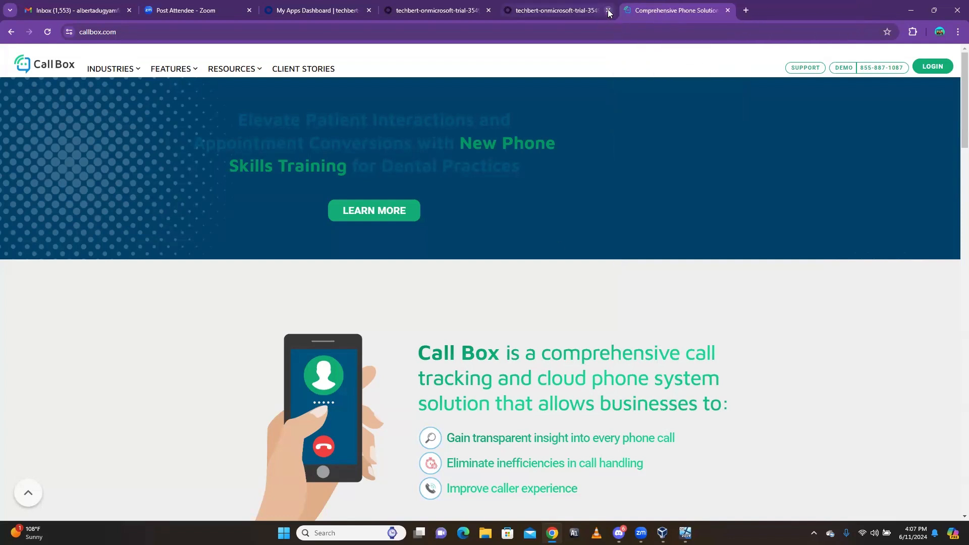
click(608, 10)
click(431, 12)
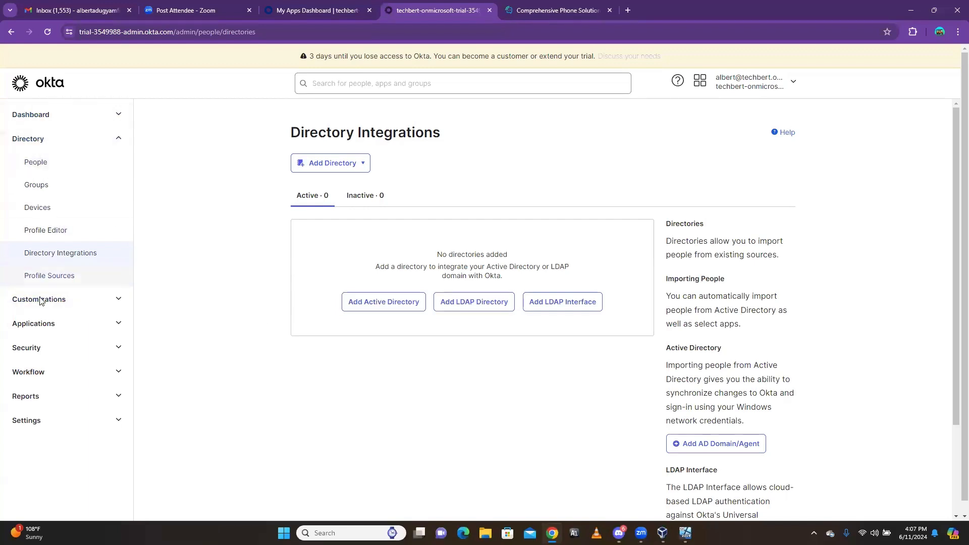
click(118, 137)
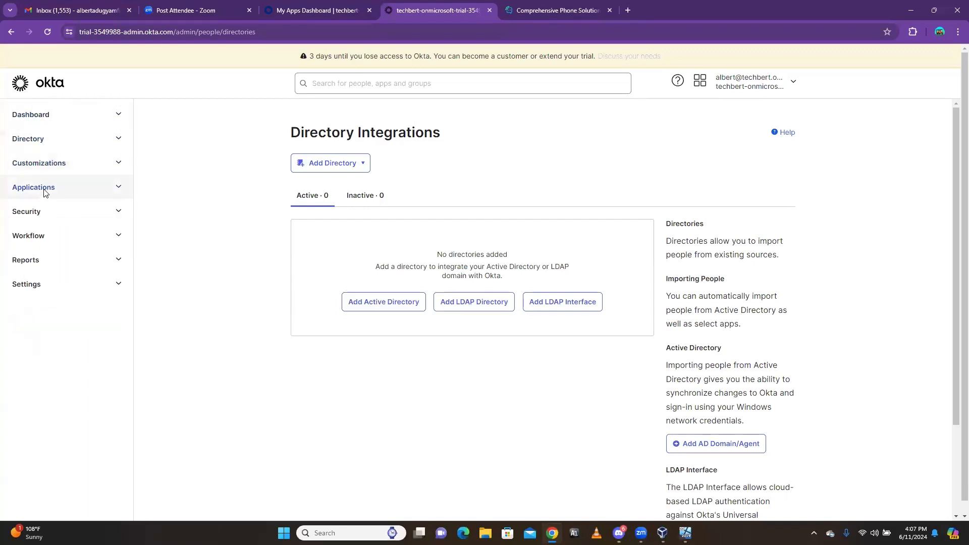
click(44, 188)
click(43, 210)
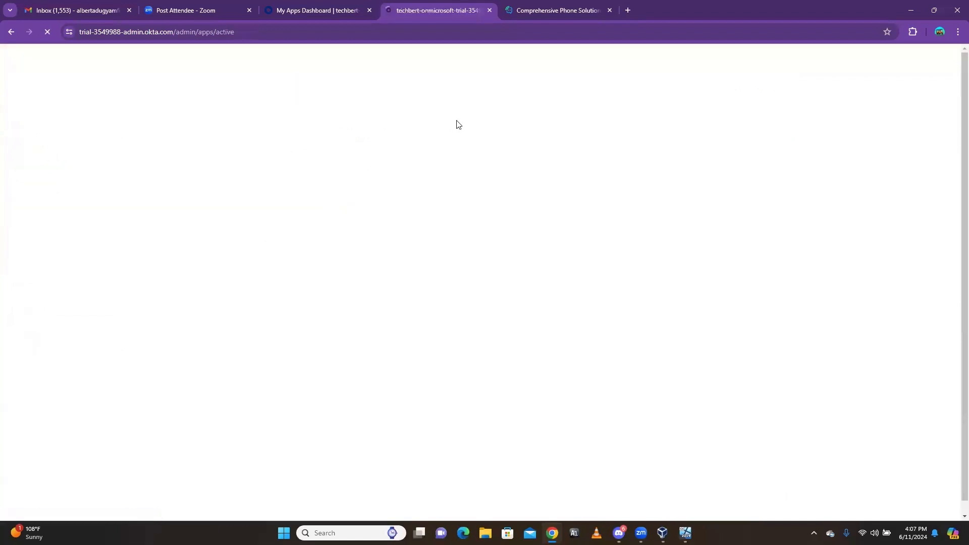
Search the app integration catalog for "bookma" and start adding the Bookmark App integration
click(425, 164)
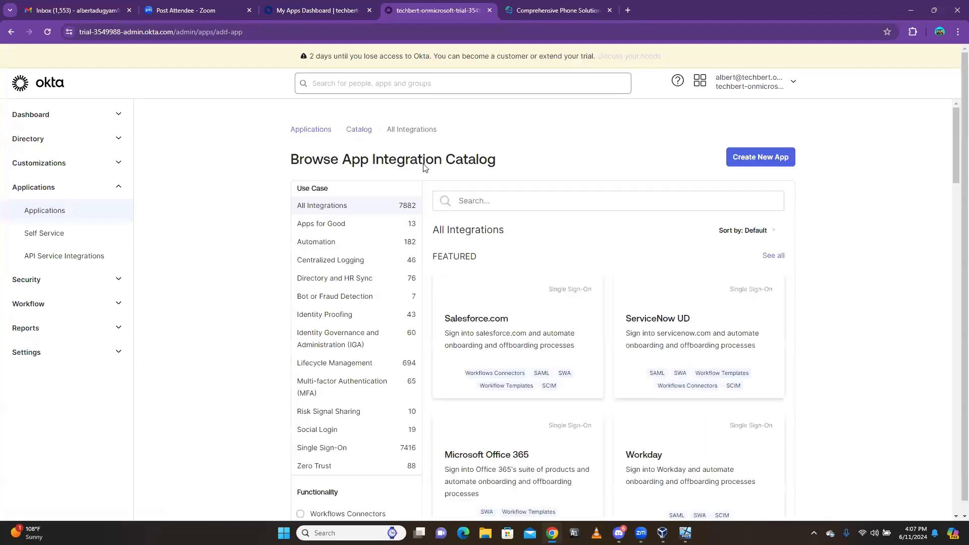
click(475, 197)
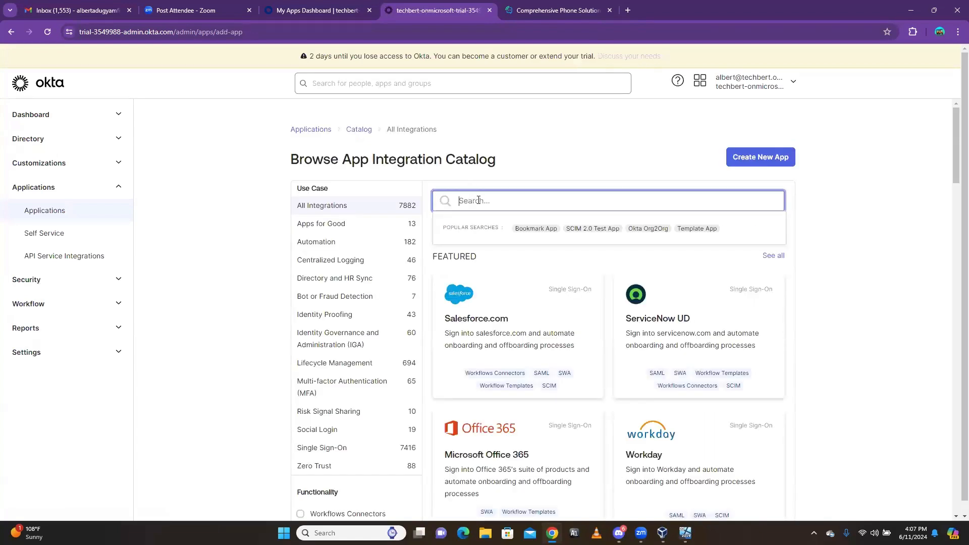
text(bookma)
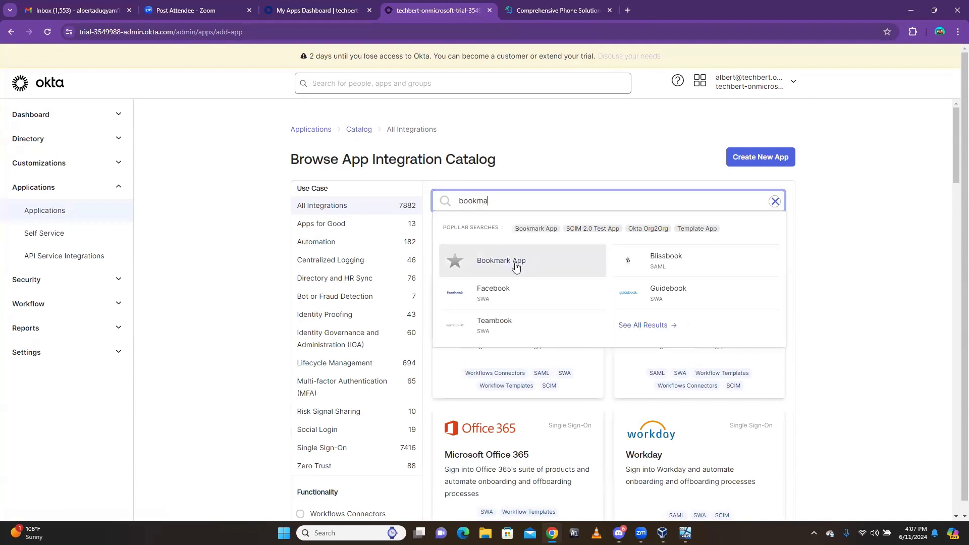
click(510, 265)
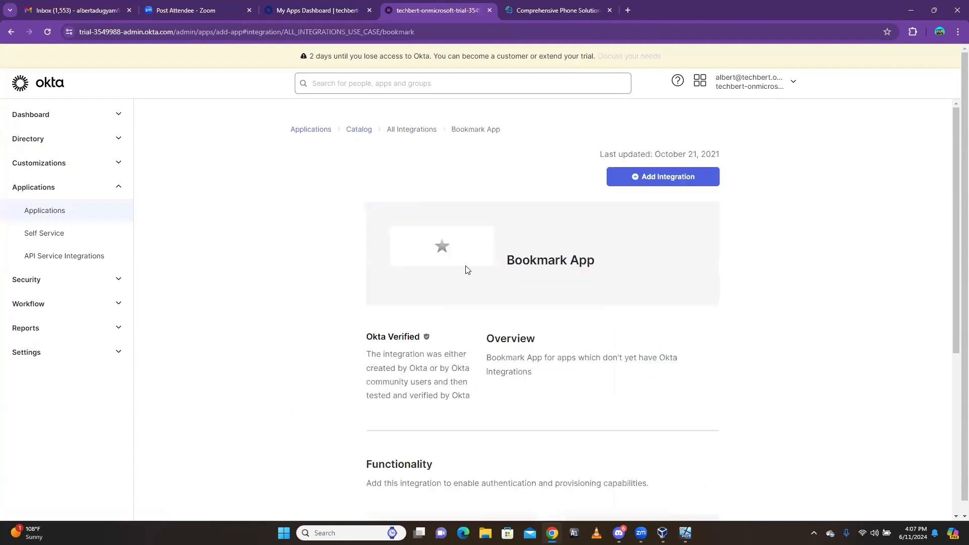
click(650, 180)
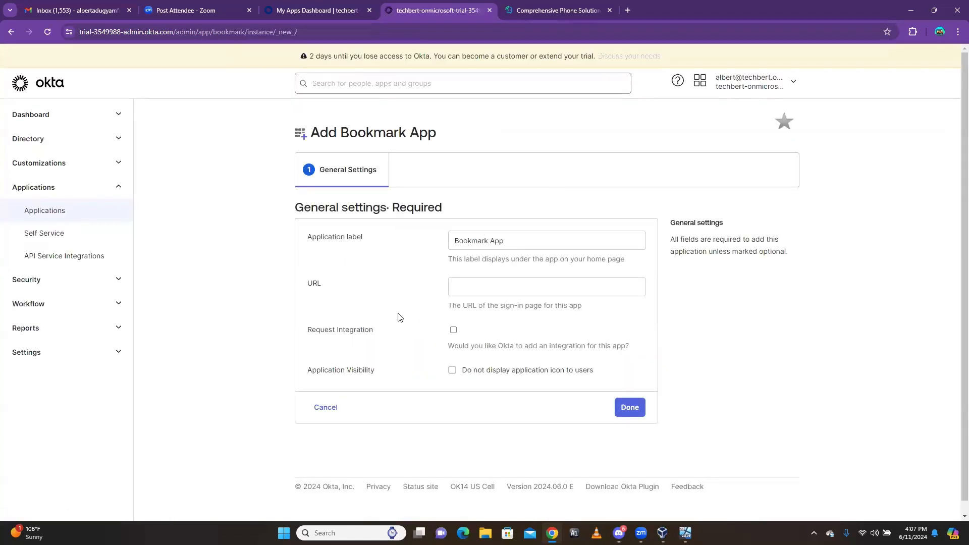
Replace the bookmark app's application label with Callbox
click(510, 237)
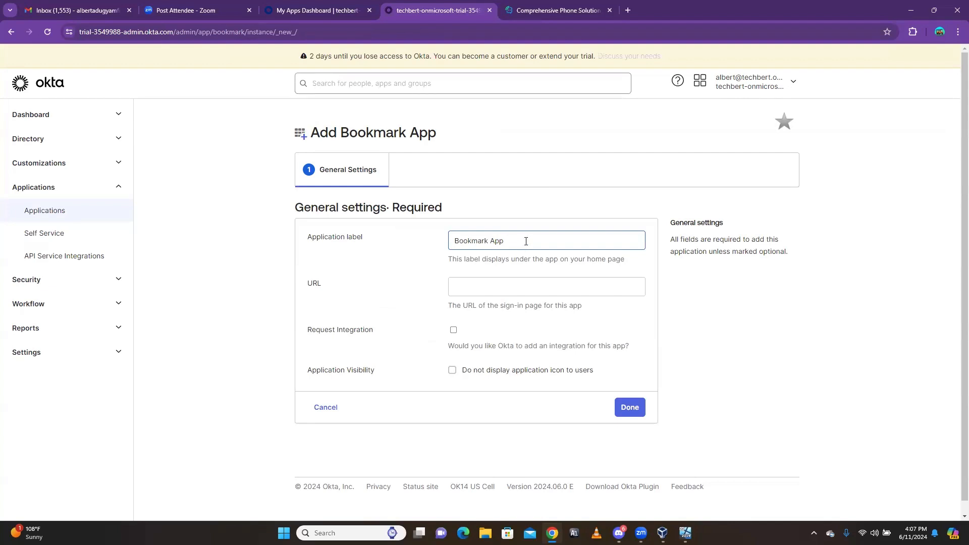
drag(521, 240, 404, 235)
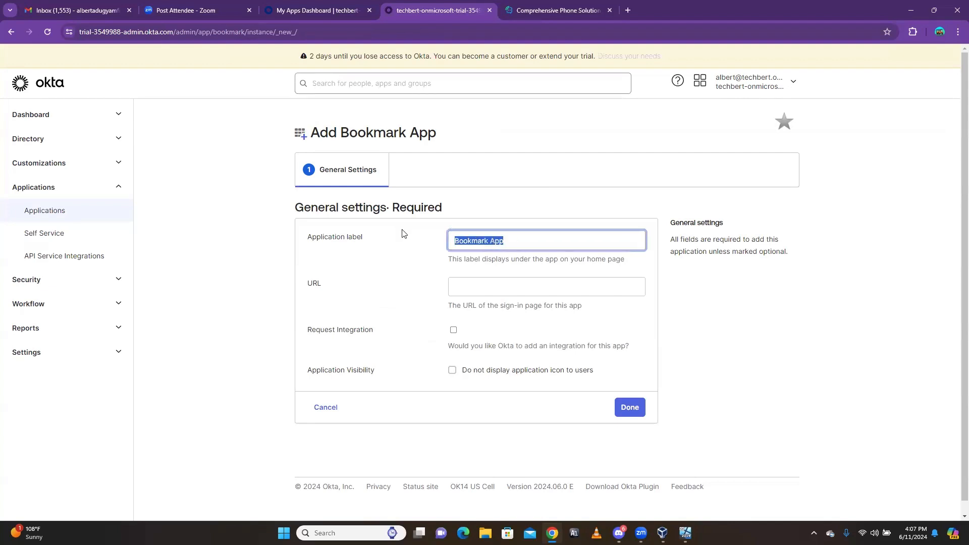
key(BackSpace)
text(Callbox)
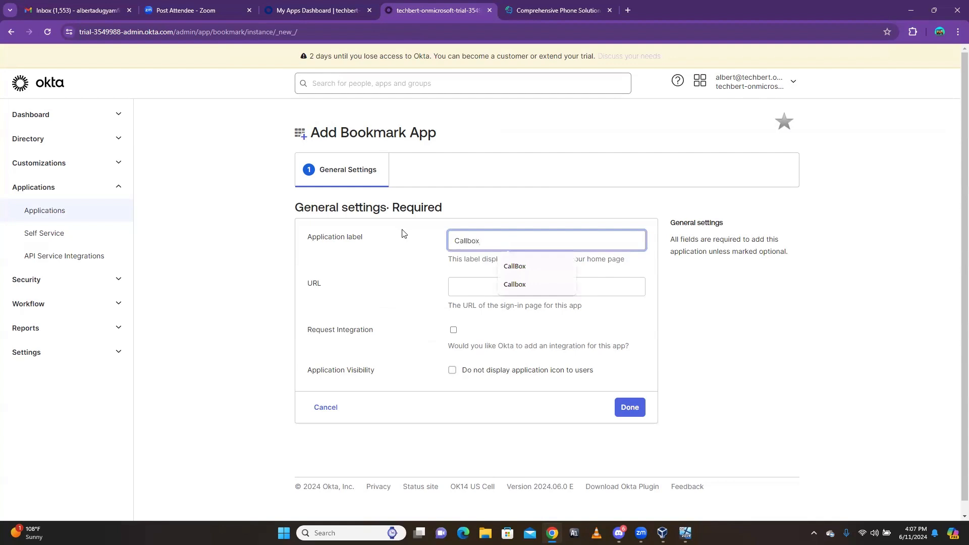
click(456, 286)
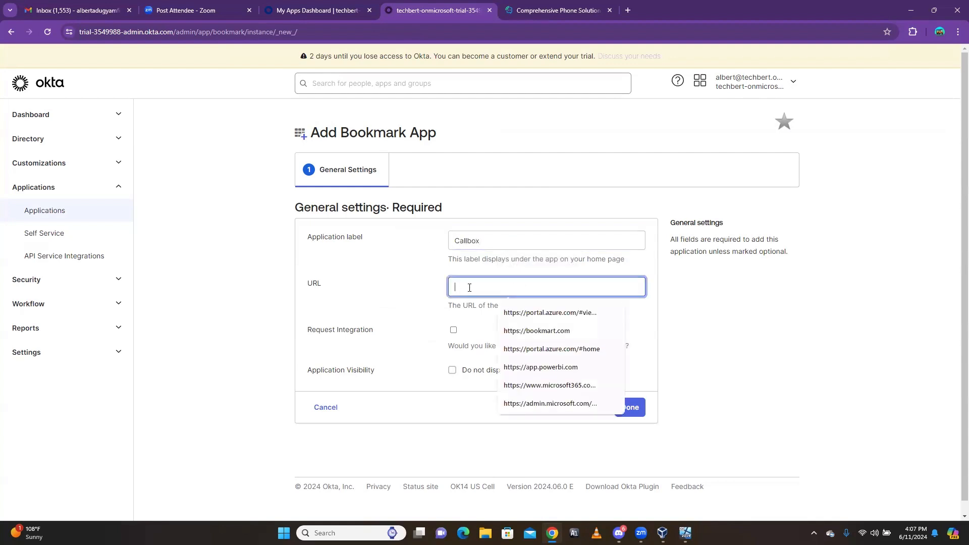
click(546, 13)
click(91, 31)
key(ctrl+c)
right_click(88, 32)
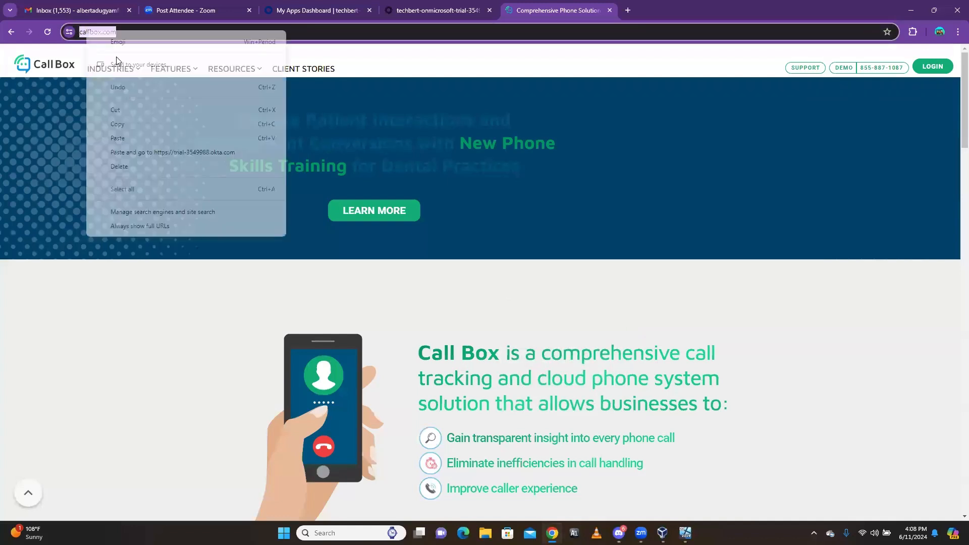
click(120, 123)
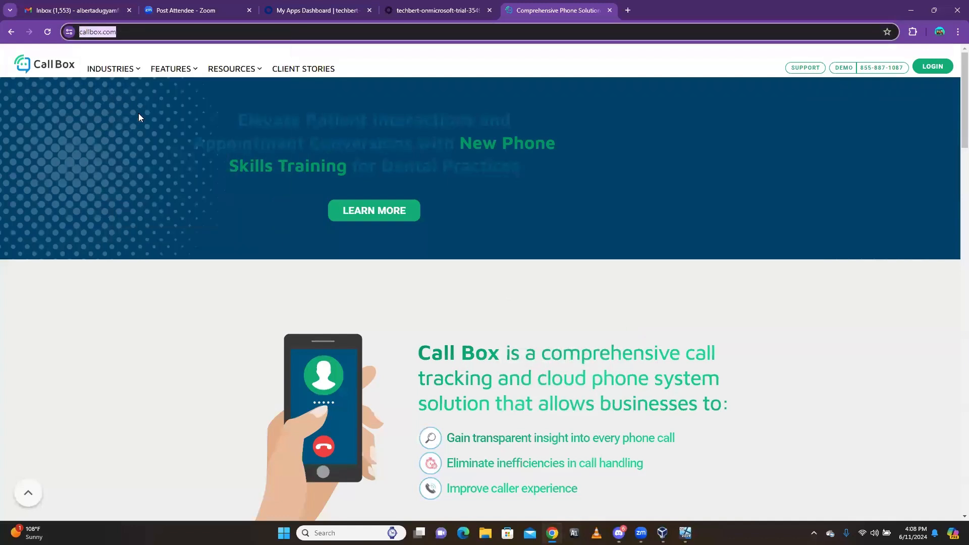
click(432, 13)
click(489, 282)
key(ctrl+v)
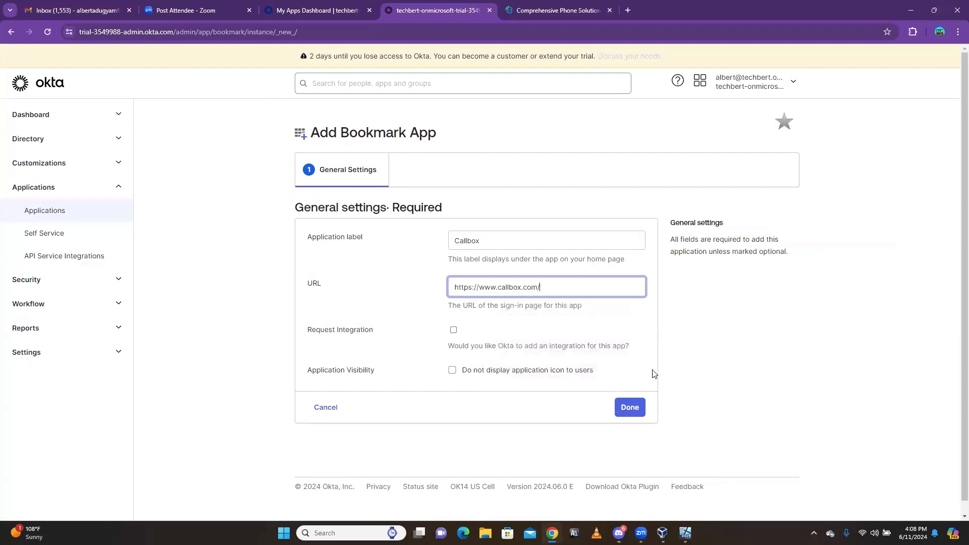
click(626, 406)
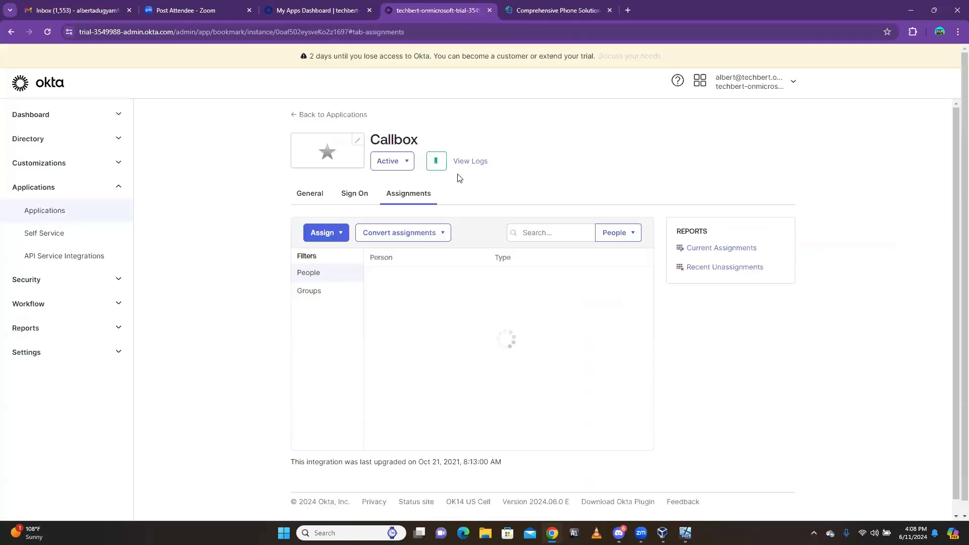
Assign the Callbox app to the first person listed and look for its tile on the My Apps dashboard
click(323, 233)
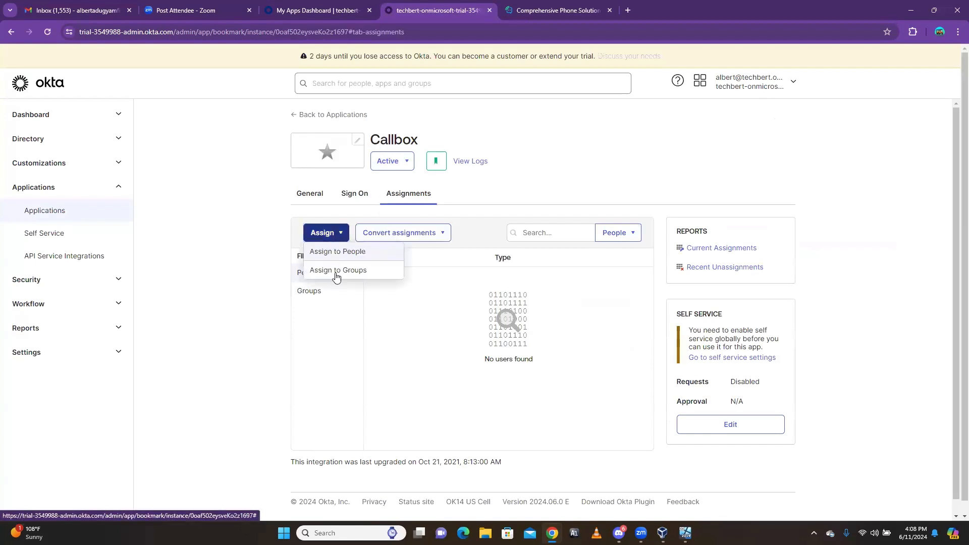
click(337, 252)
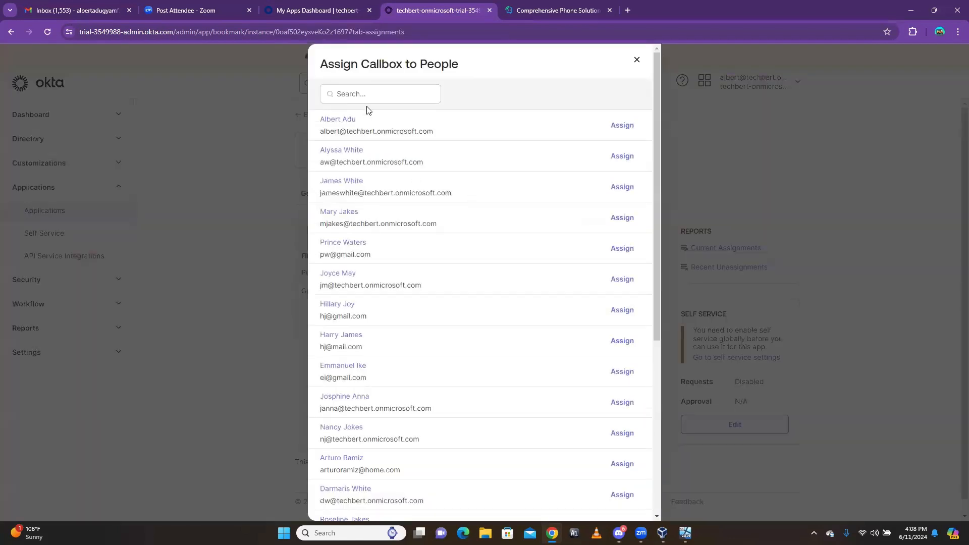
click(620, 126)
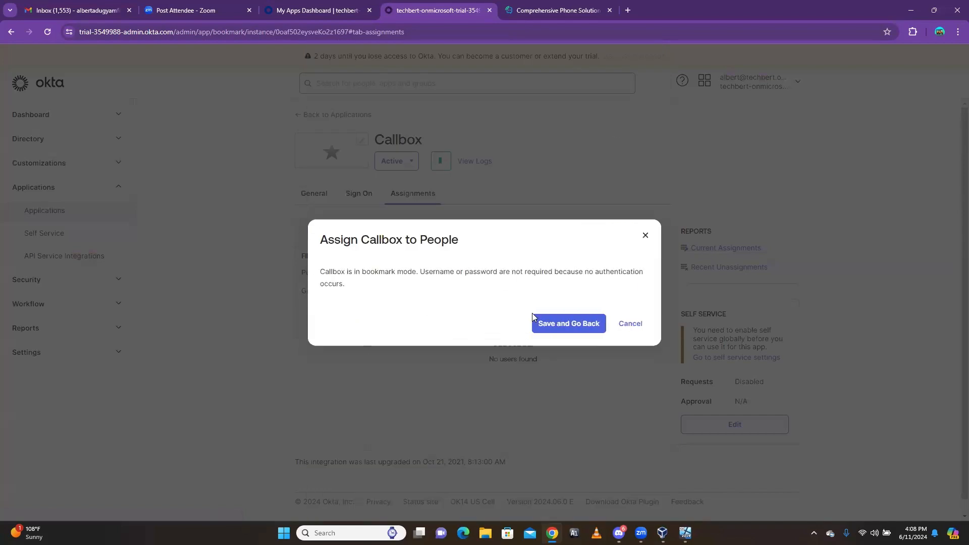
click(555, 324)
scroll(516, 433, down, 5)
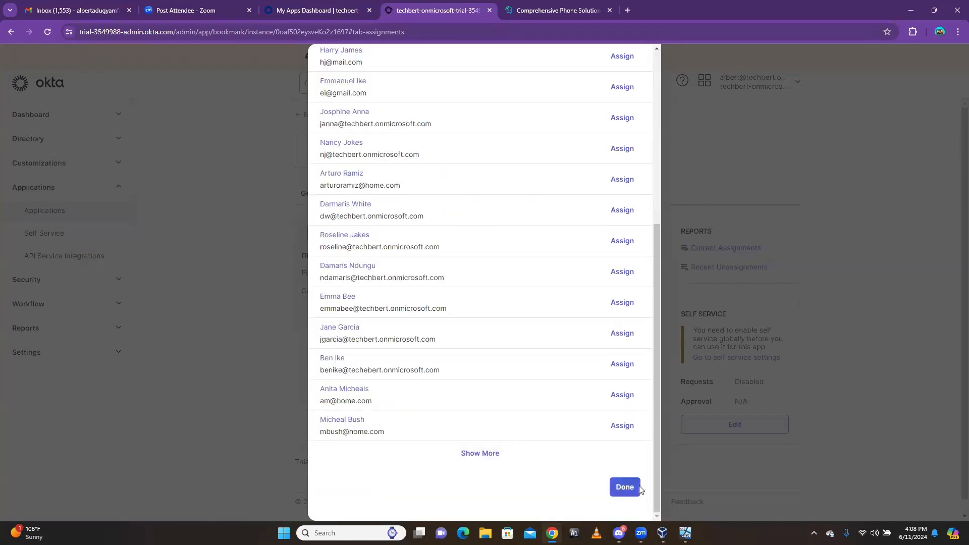
click(626, 487)
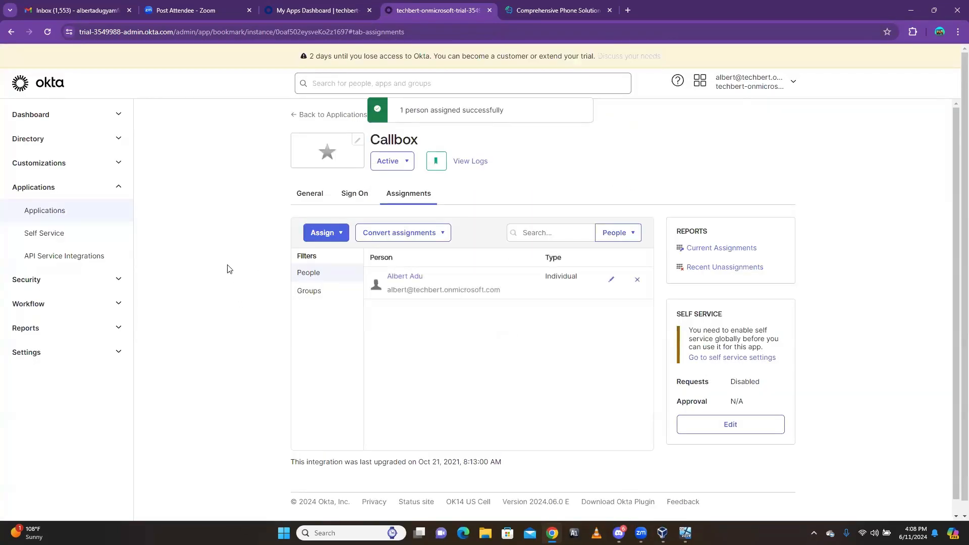
click(313, 11)
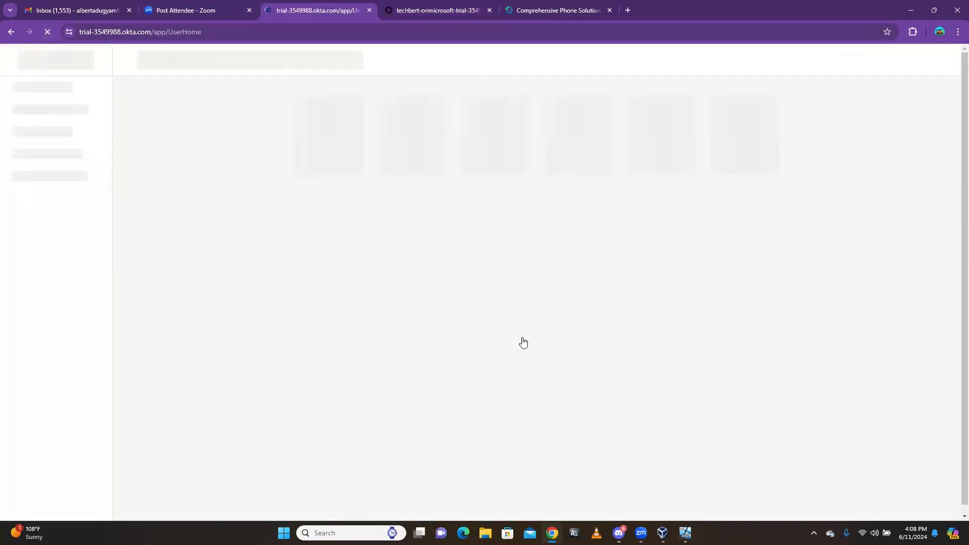
scroll(521, 340, down, 6)
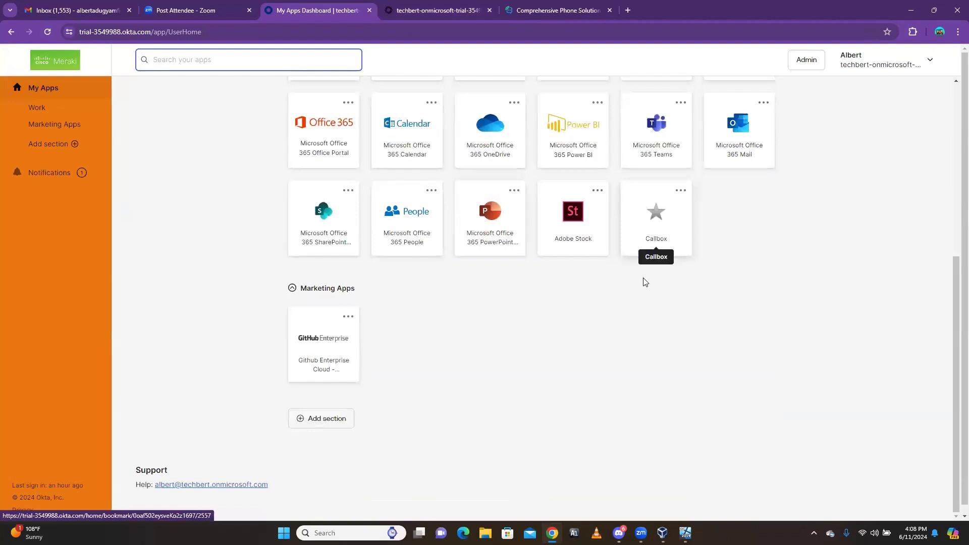
Open Google in the Call Box website's tab and search for images of "callbox logo"
click(539, 10)
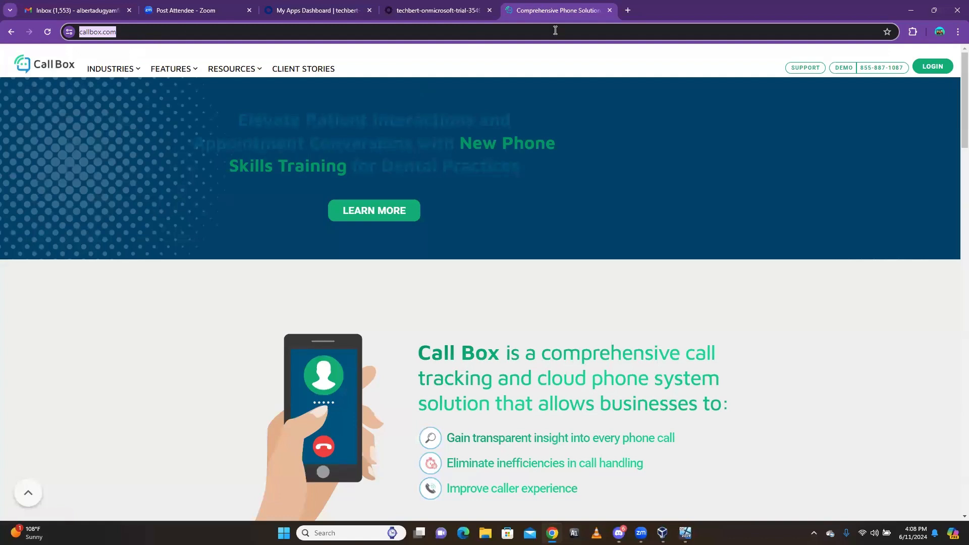
text(goog)
key(Return)
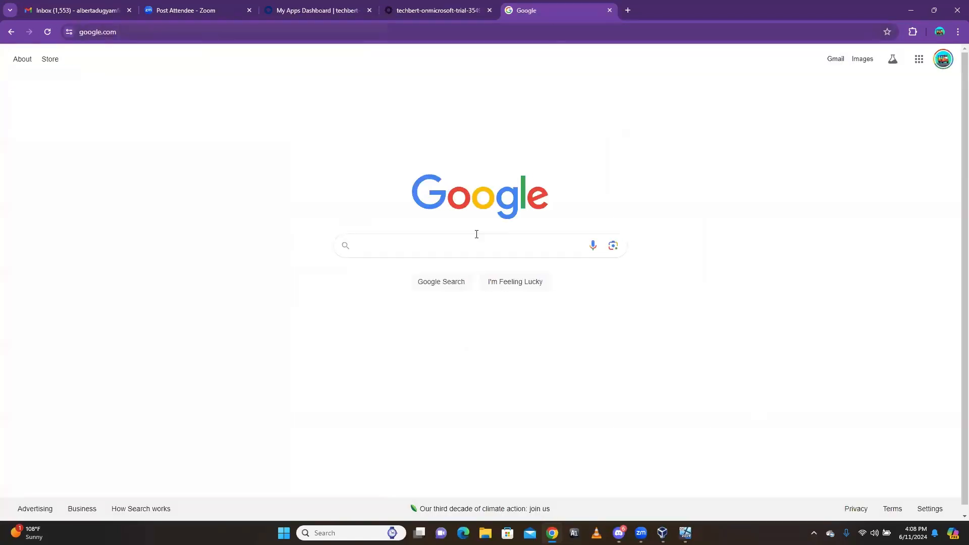
click(475, 242)
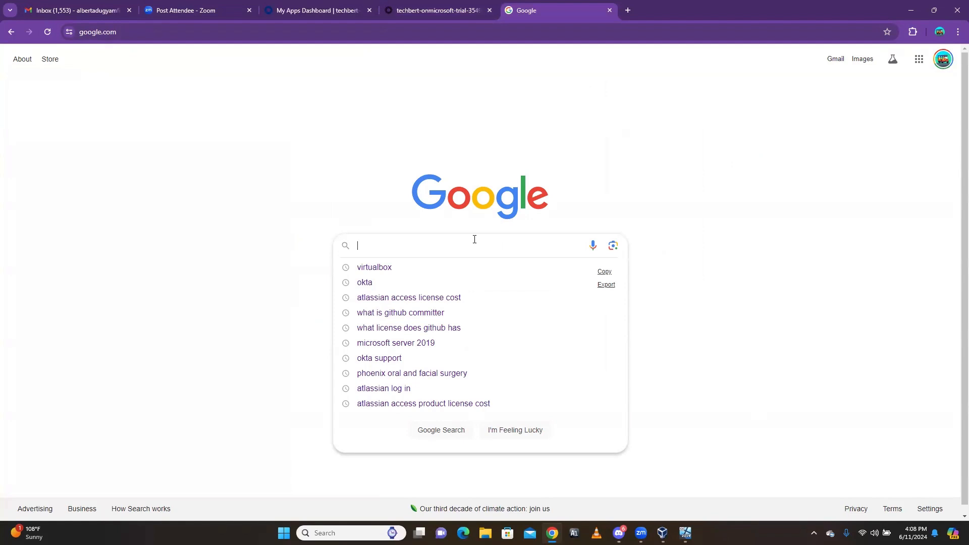
text(callbox )
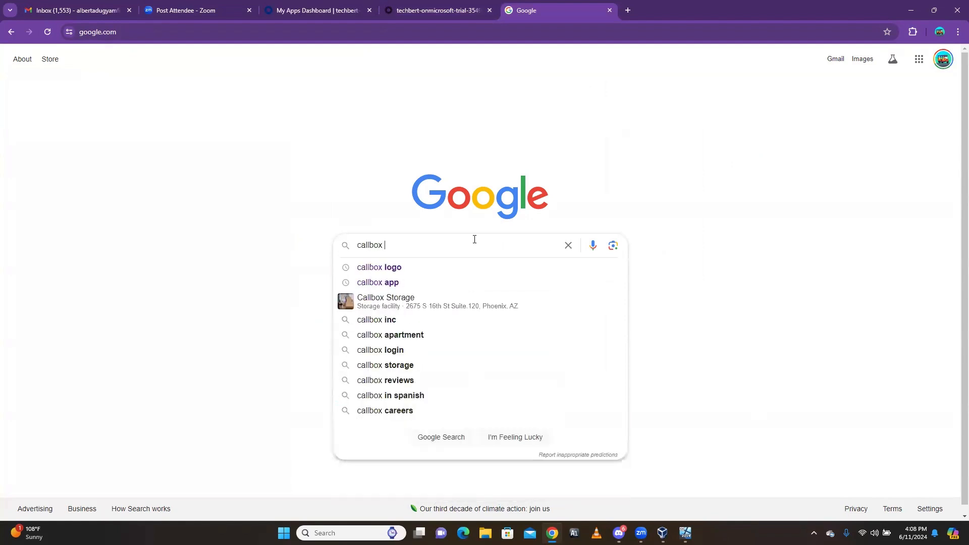
text(logo)
key(Return)
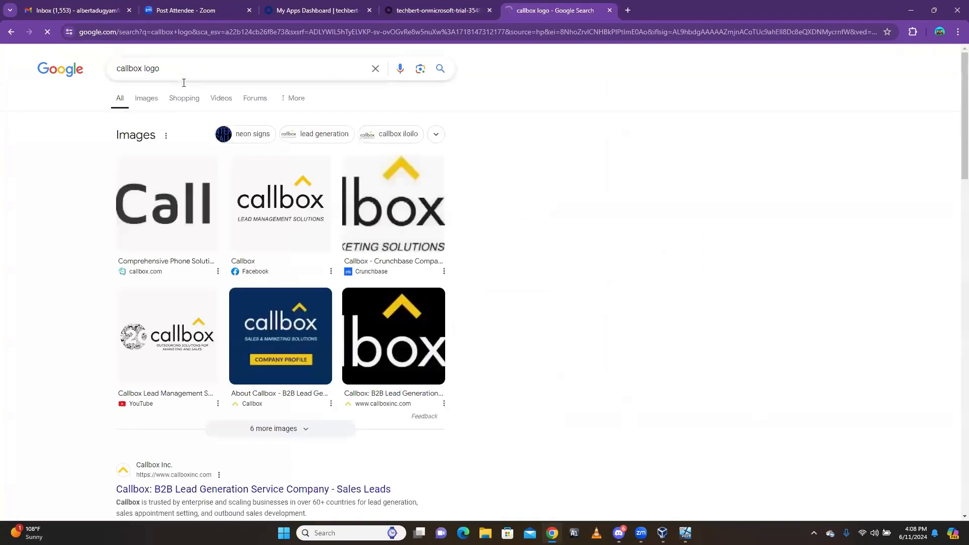
click(146, 98)
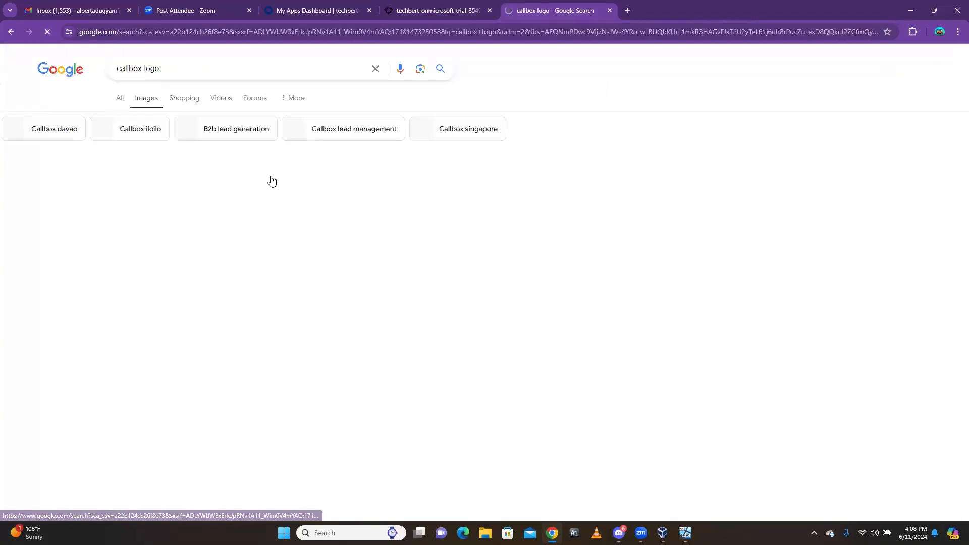
Save the horizontal Call Box logo from callbox.com to Downloads as the PNG image Call+Box+Logo_Horizontal_Multi-Gray_Digital
click(97, 189)
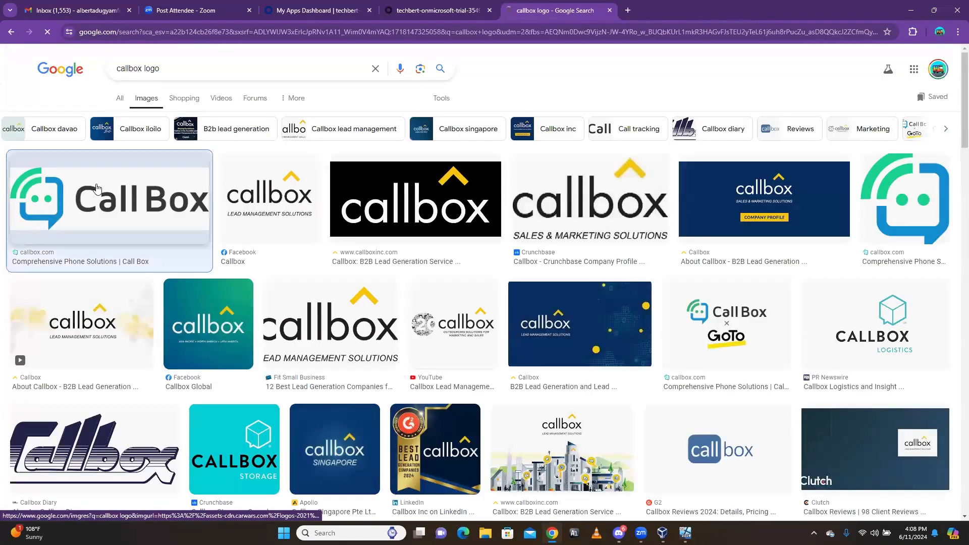
right_click(750, 267)
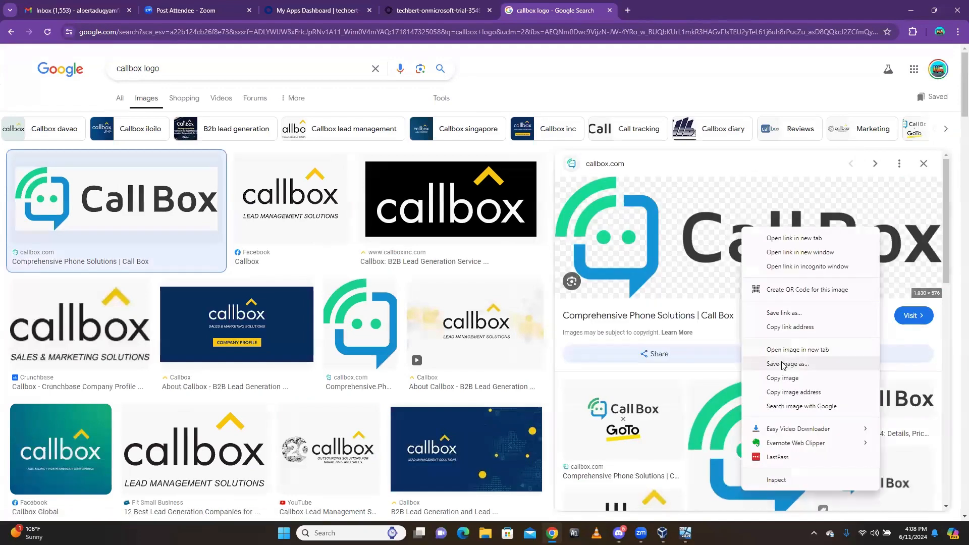
click(779, 362)
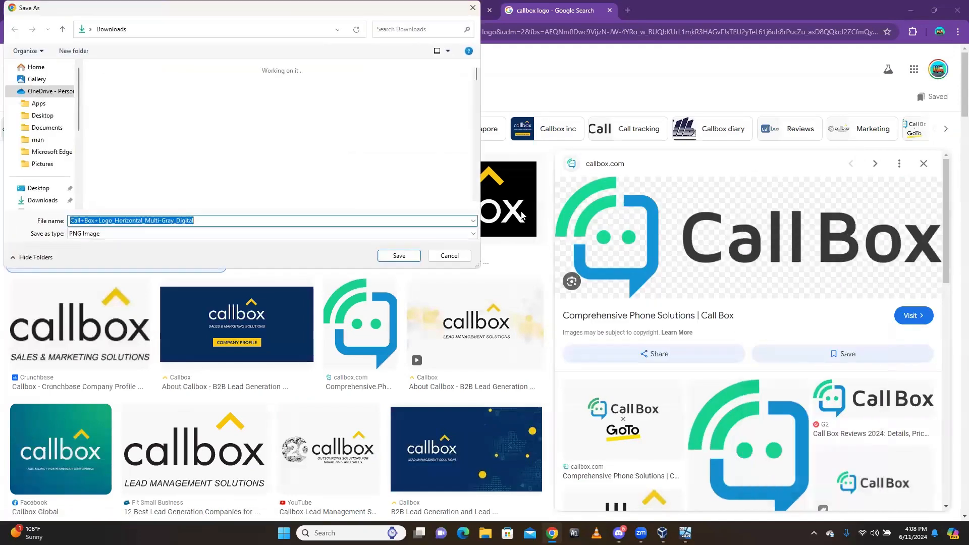
click(399, 256)
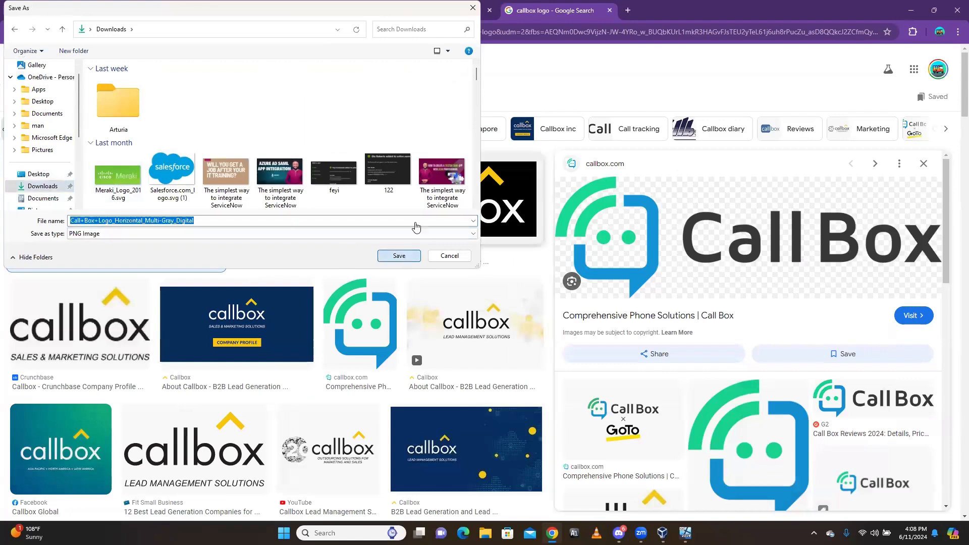
Replace the Callbox app's logo in Okta with the downloaded Call+Box+Logo_Horizontal image and close the logo editor
click(399, 11)
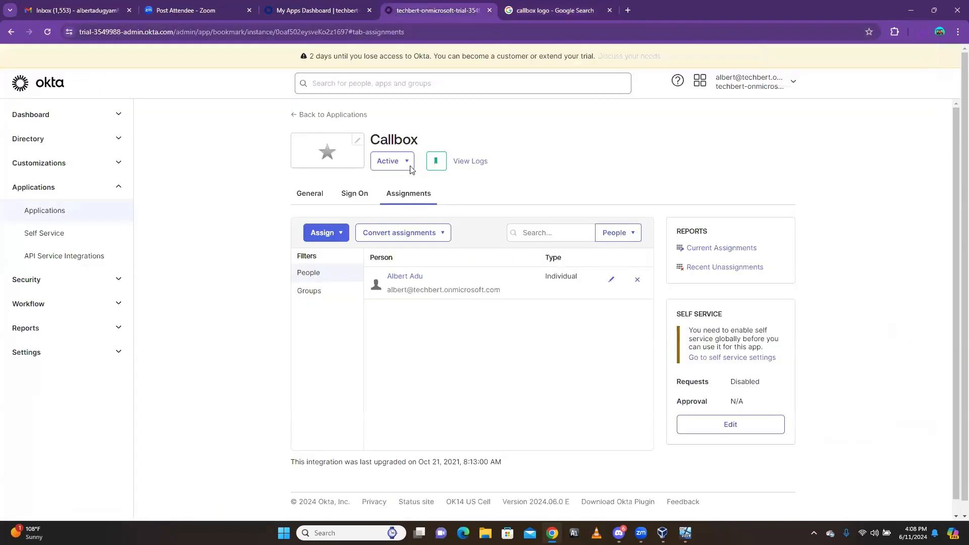
click(358, 142)
click(579, 231)
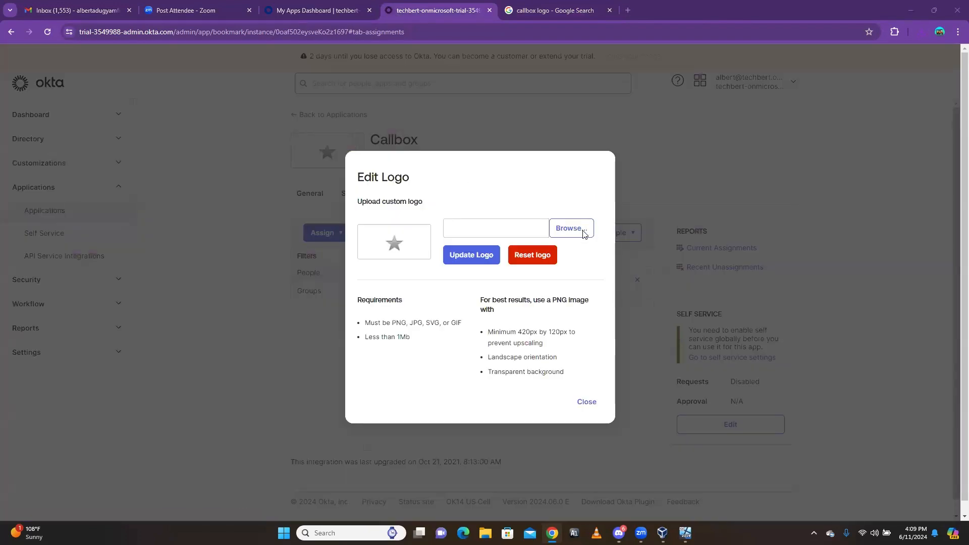
click(118, 123)
click(386, 255)
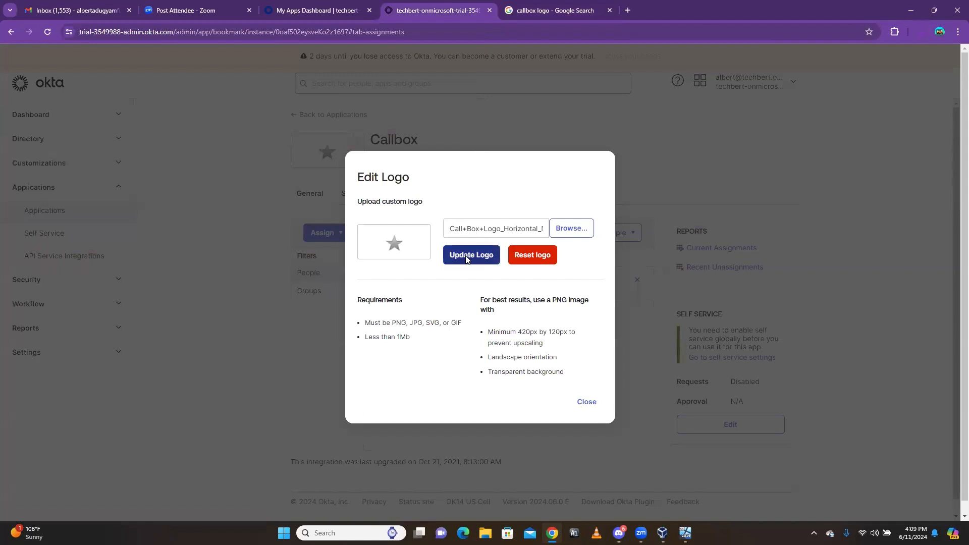
click(467, 259)
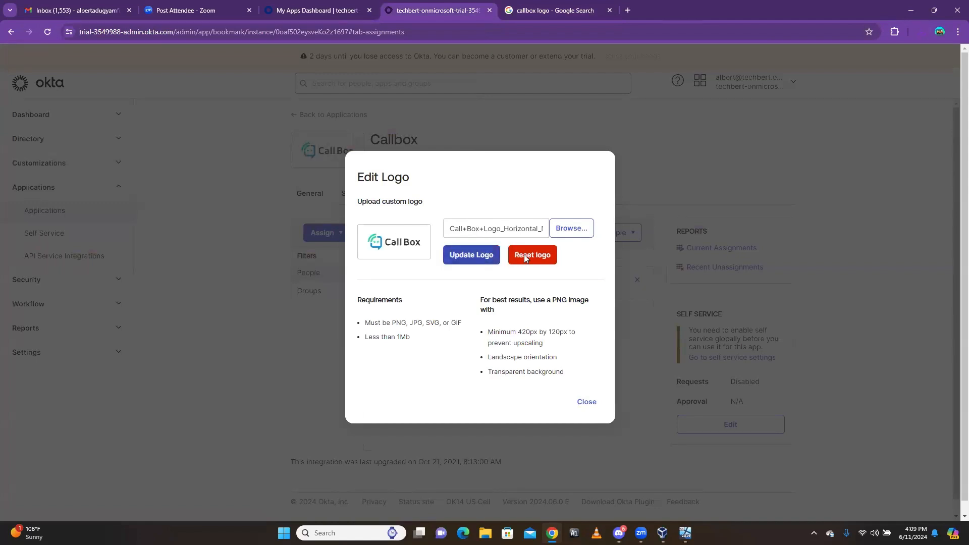
click(586, 401)
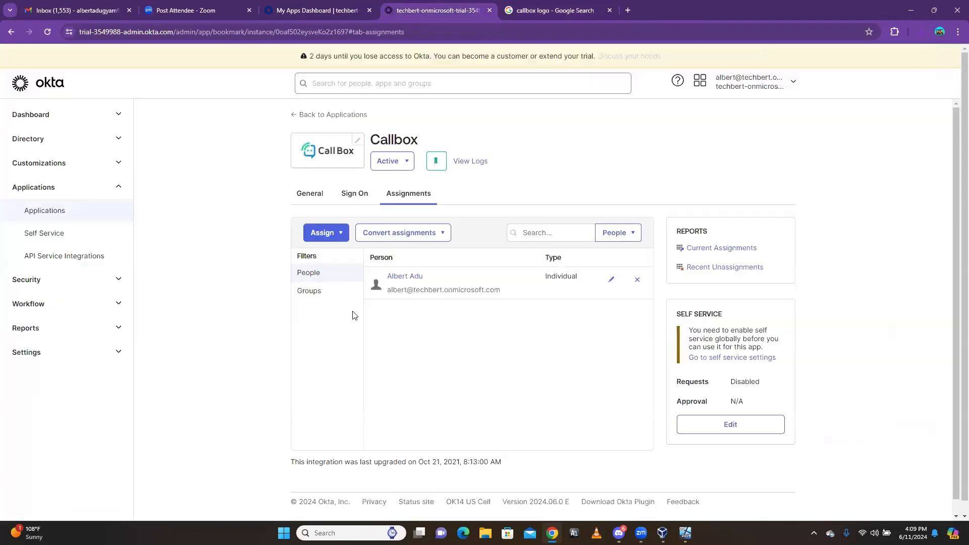
Reload the My Apps dashboard, launch the Callbox bookmark to test it, and dismiss the website's login pop-up
click(317, 19)
click(47, 32)
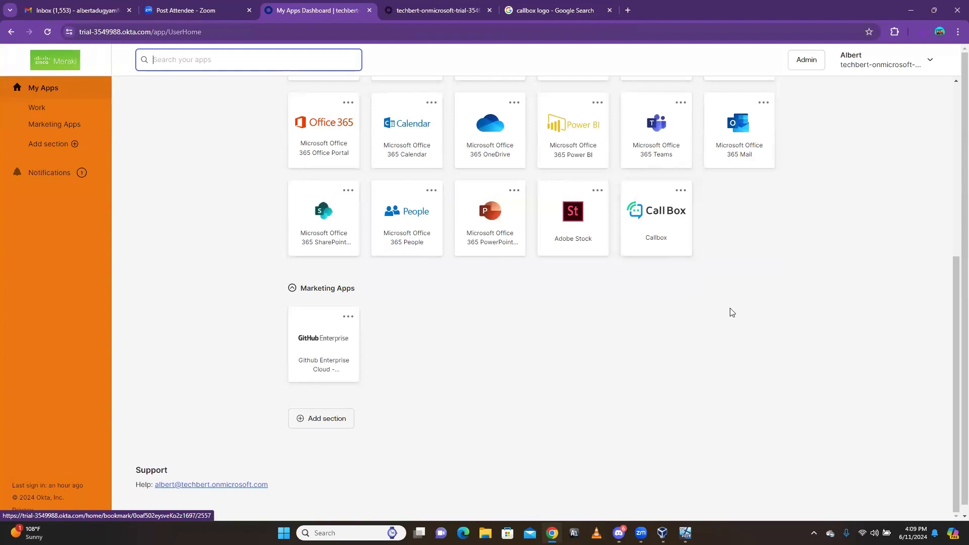
click(661, 226)
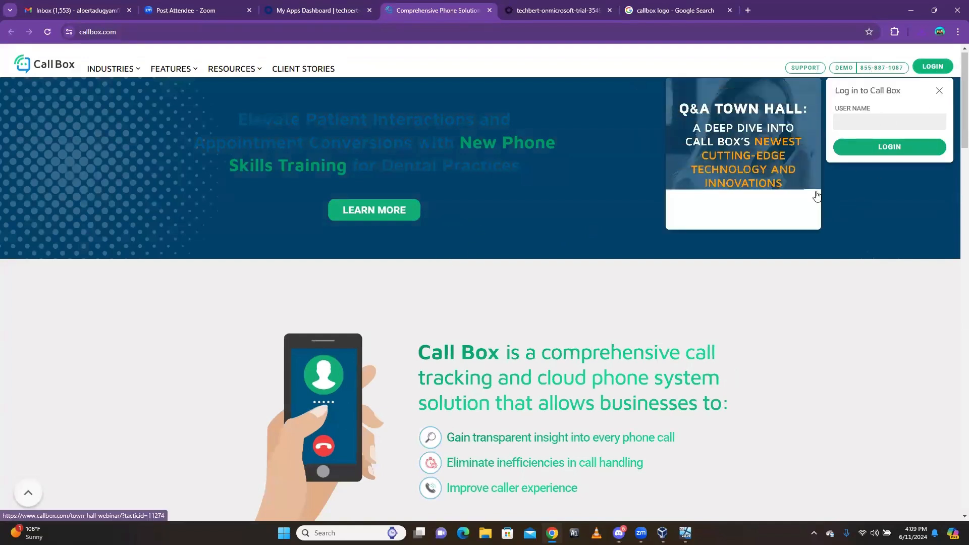
click(939, 91)
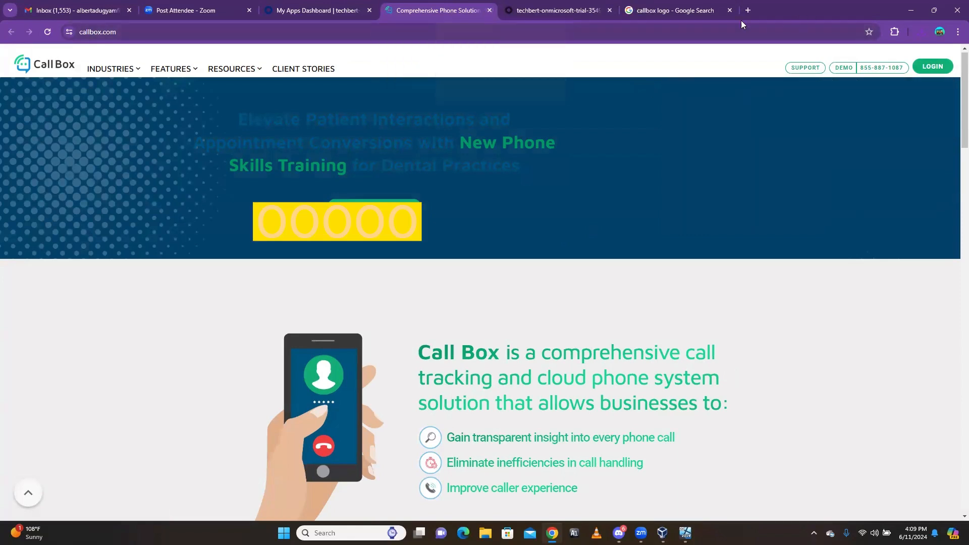
Look up "aws" in a new browser tab and open the previously visited Amazon Web Services Sign-In page for IAM Identity Center applications
click(657, 10)
click(549, 13)
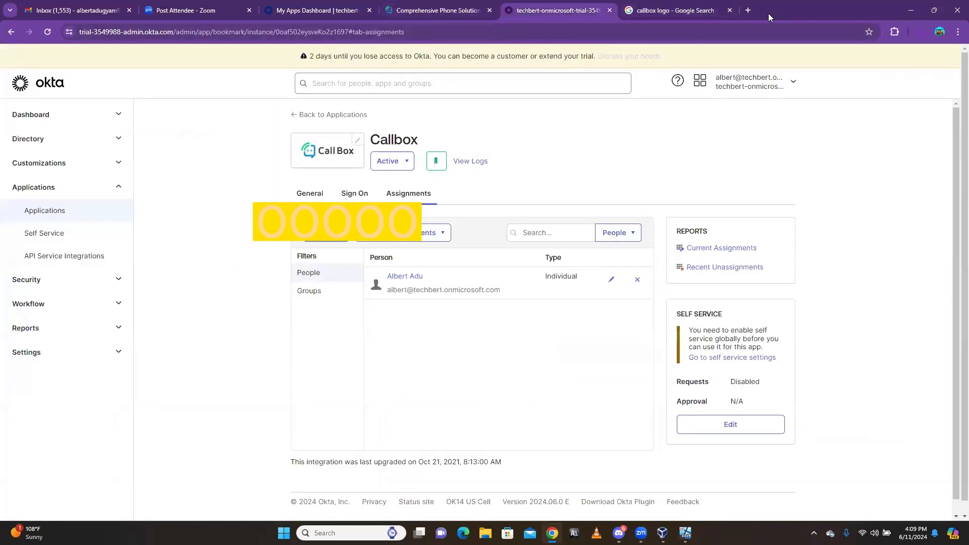
click(748, 11)
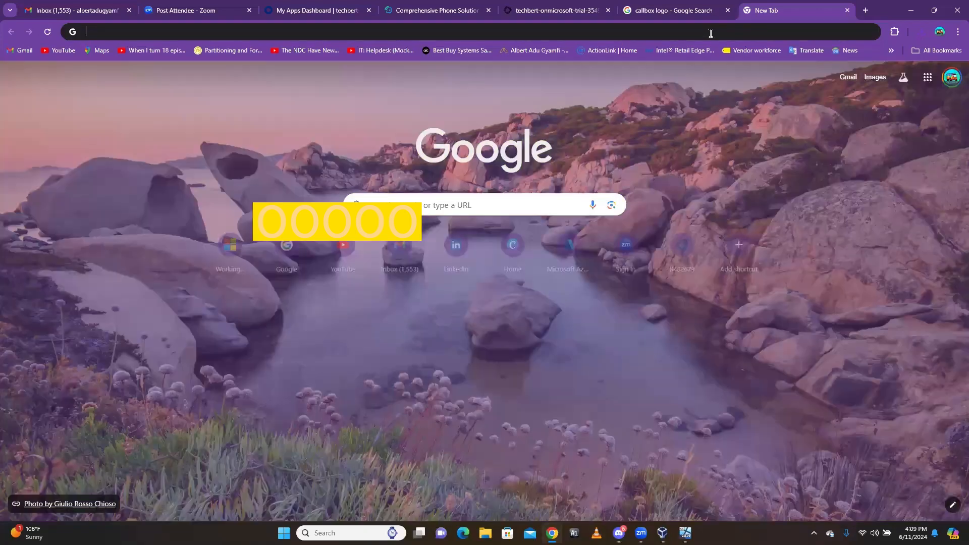
text(aws)
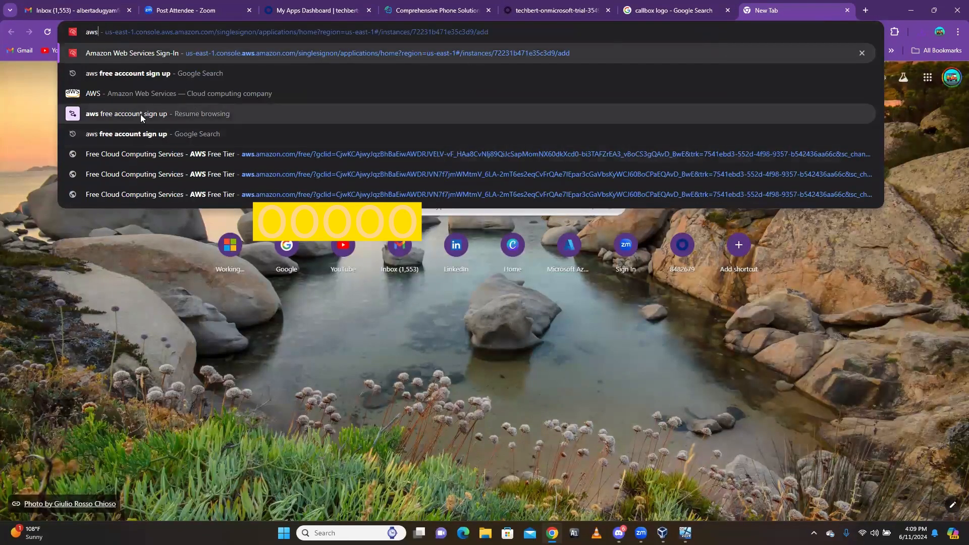
click(118, 94)
click(119, 93)
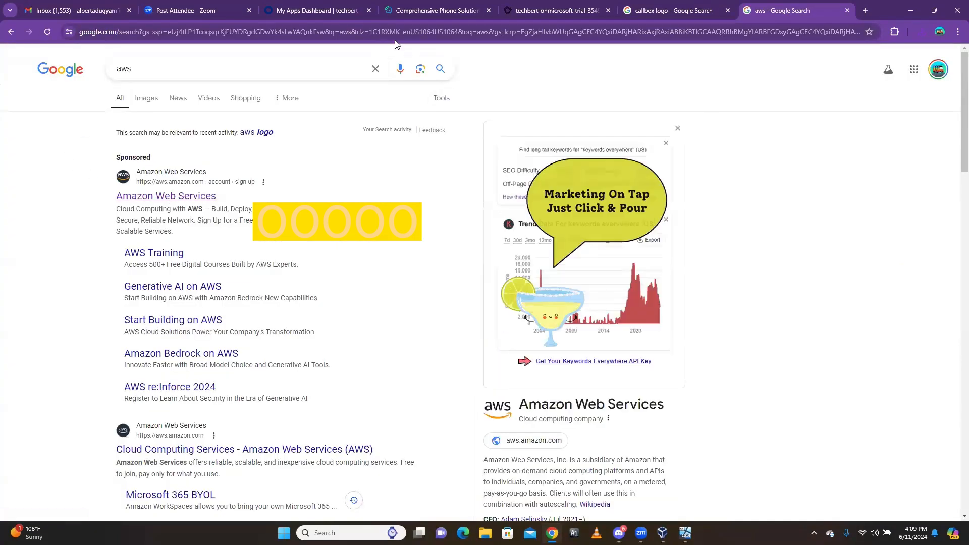
click(397, 39)
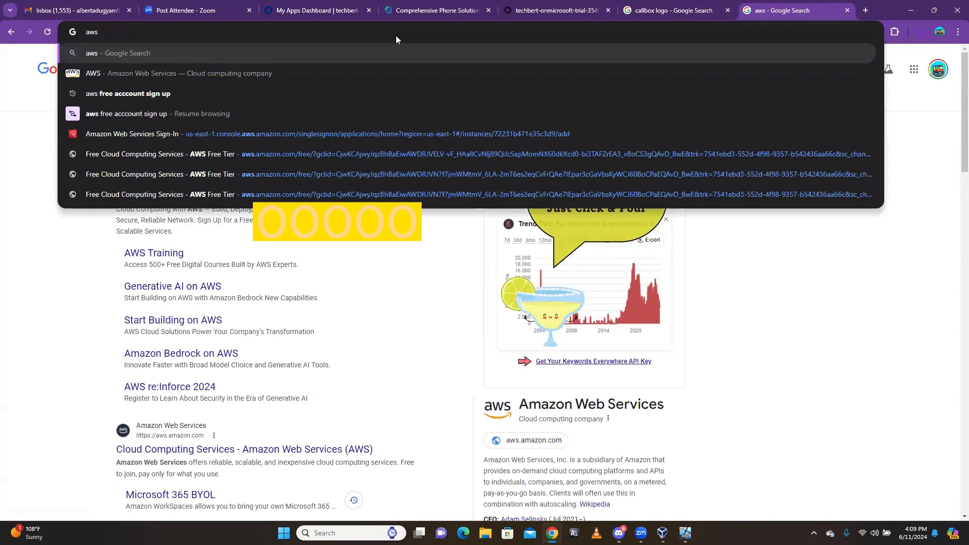
click(160, 133)
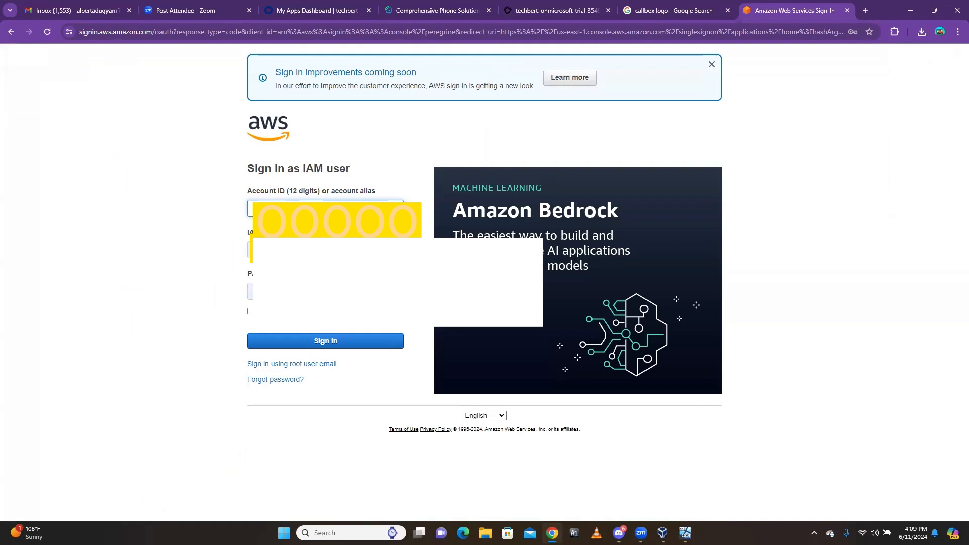
Sign in to AWS as an IAM user with the account ID, user name and account password, and dismiss the offer to save the password
key(Tab)
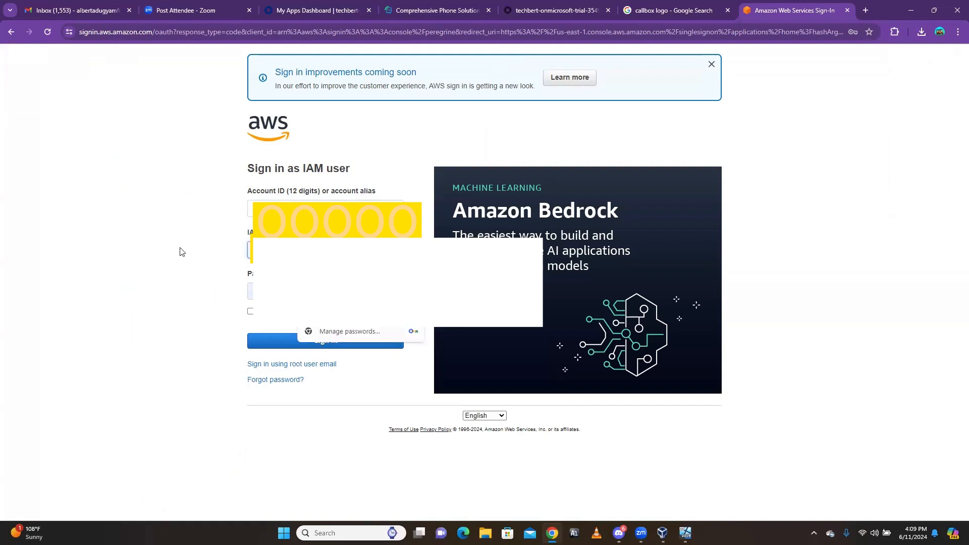
key(Escape)
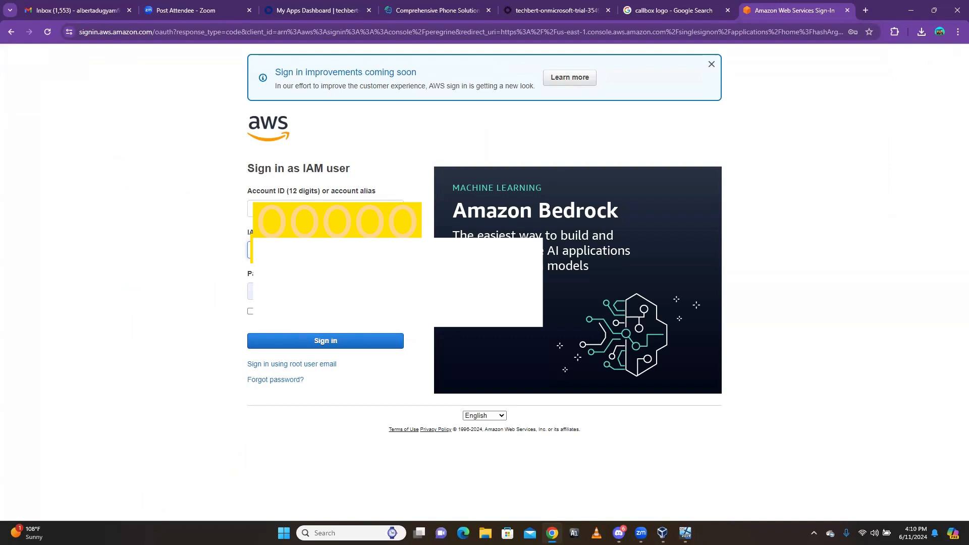
key(Tab)
key(Escape)
click(310, 345)
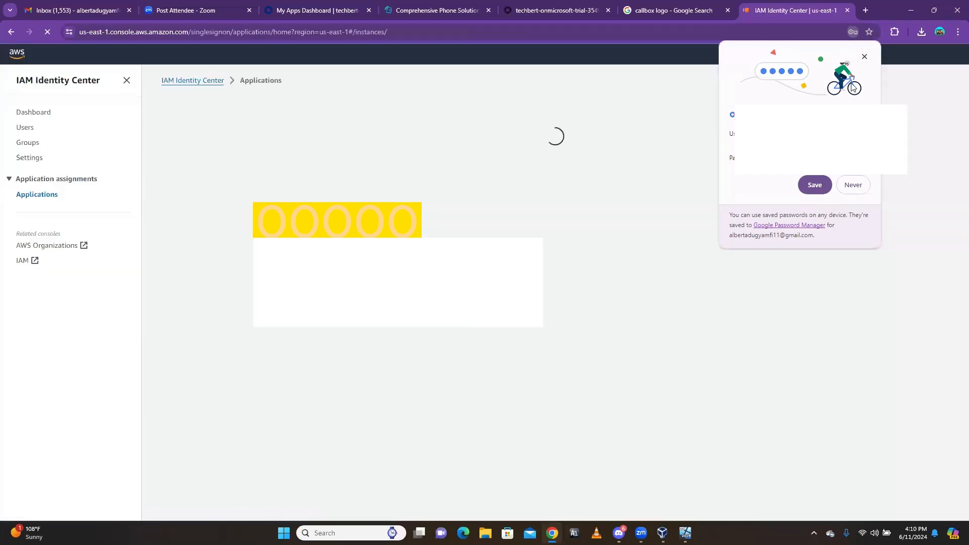
click(864, 56)
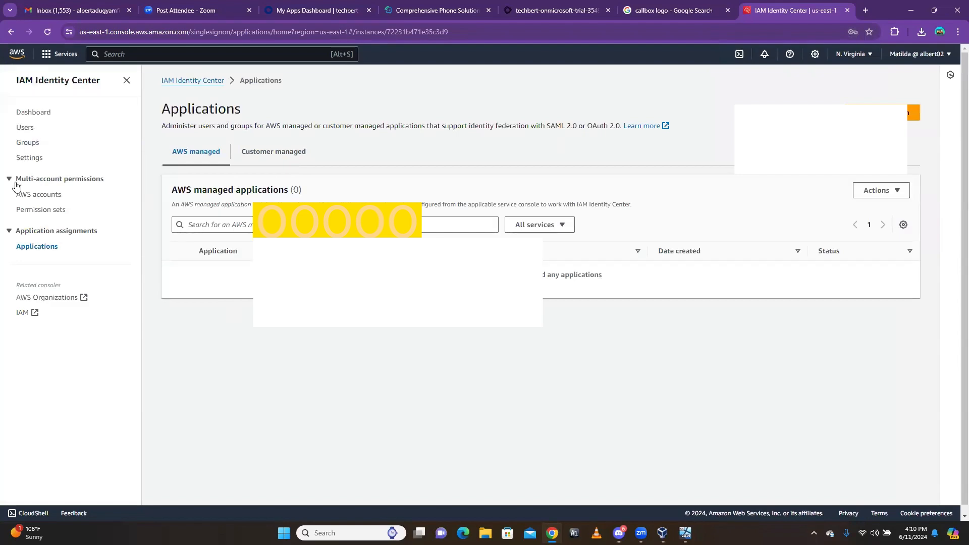
Open the related IAM console in a new tab and close the IAM Identity Center tab
click(22, 313)
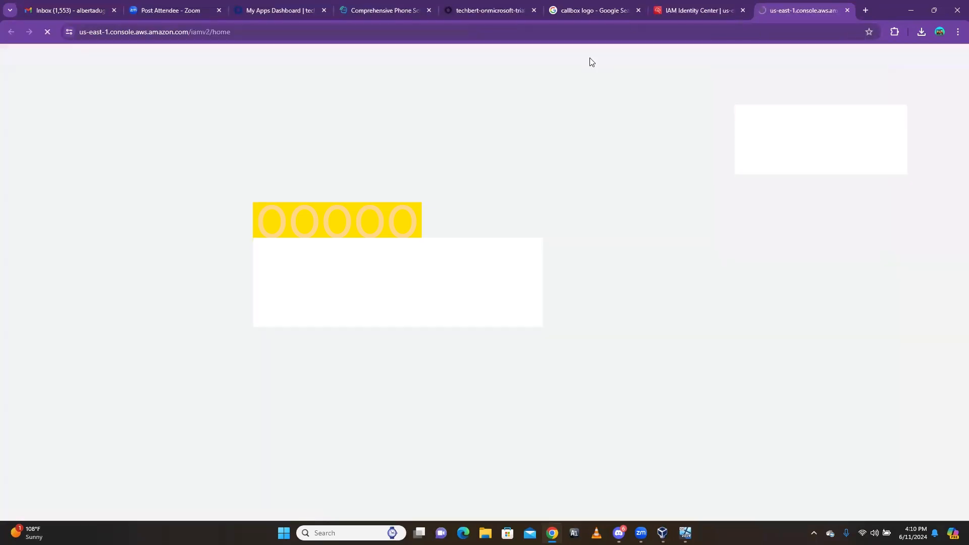
click(742, 10)
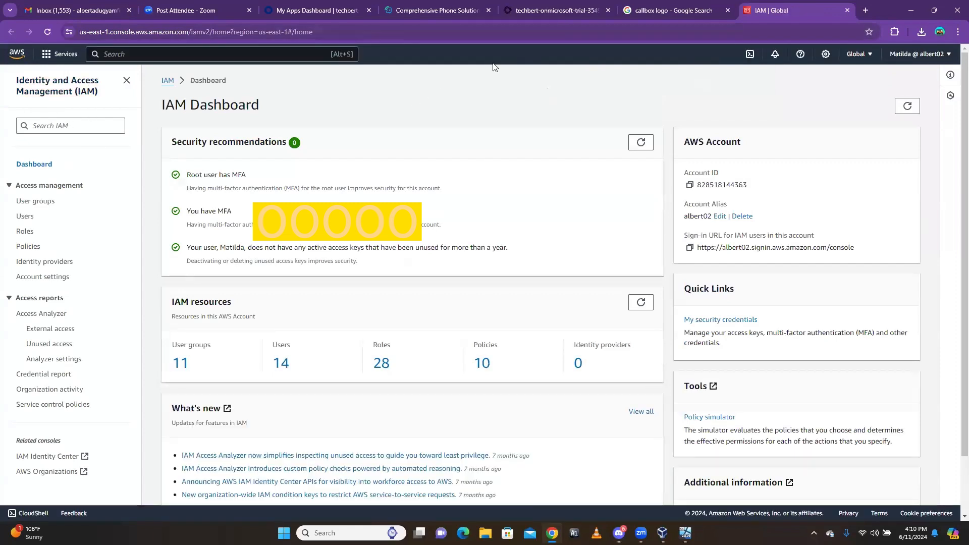
Switch to the Okta admin console, open the AWS IAM Identity Center application and unassign its only assigned person
click(555, 10)
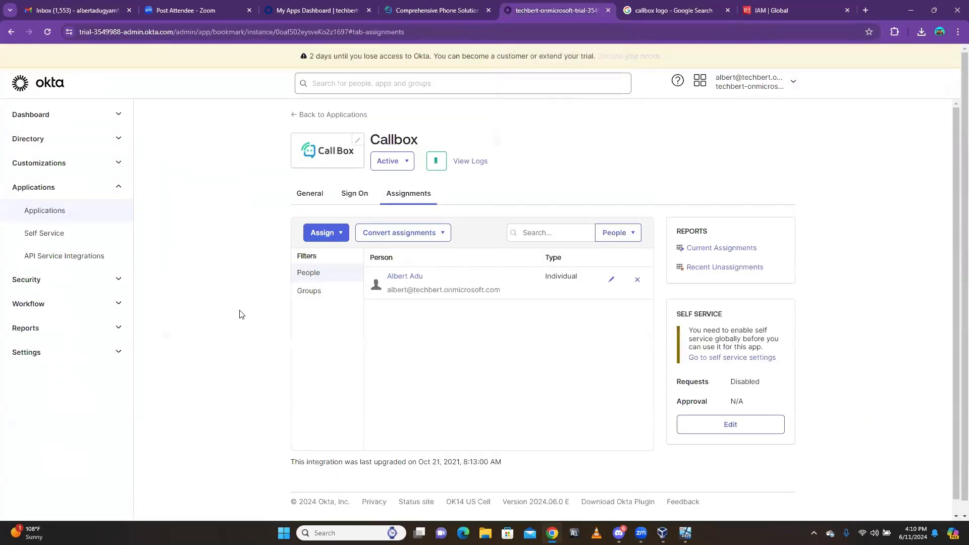
click(70, 216)
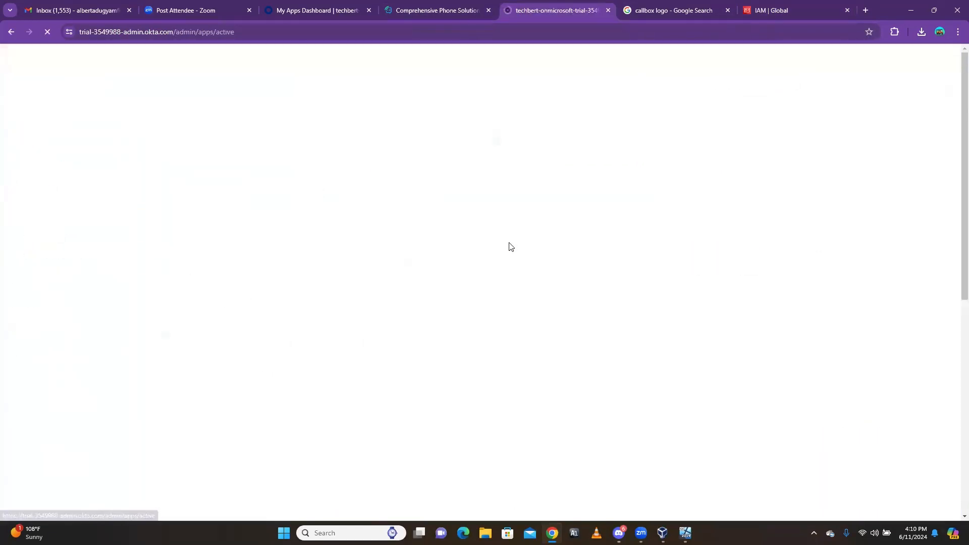
scroll(500, 366, down, 2)
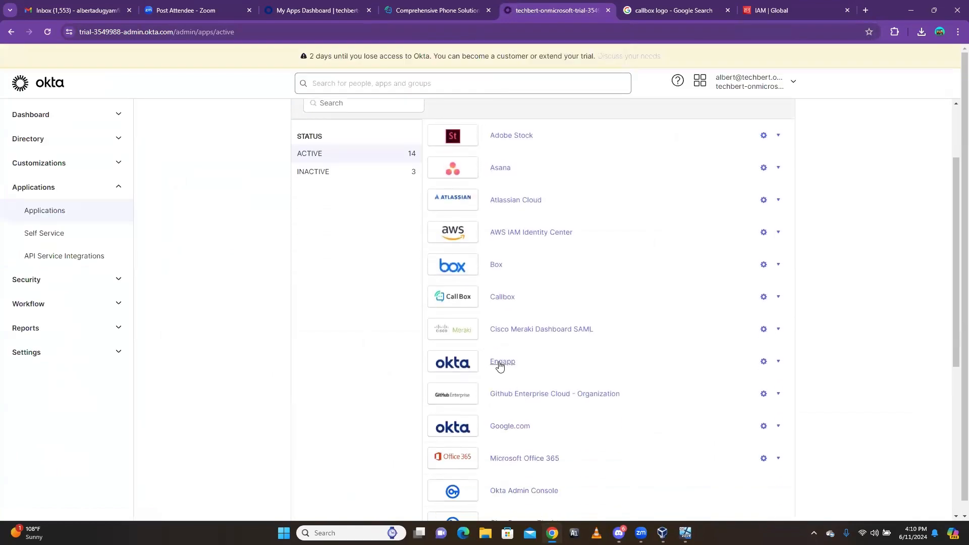
click(539, 233)
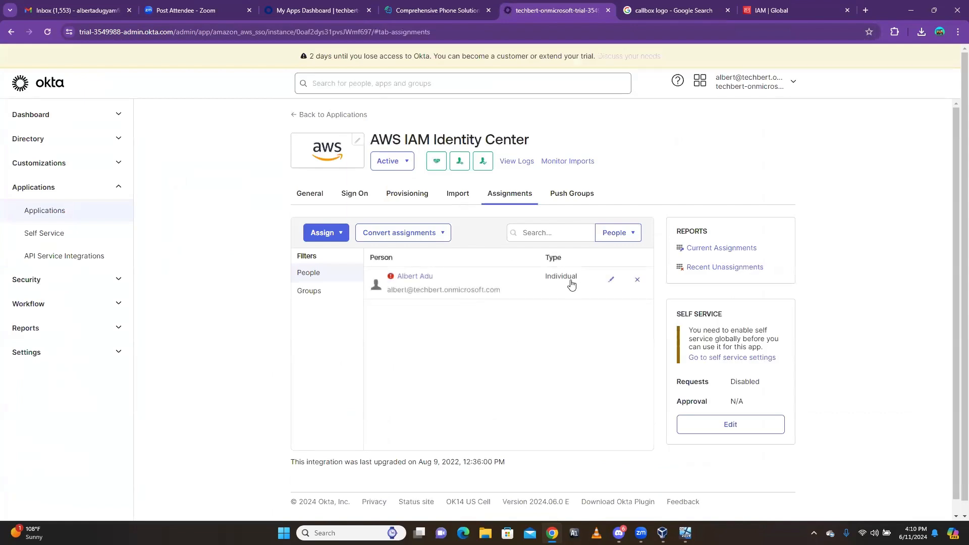
click(637, 279)
click(557, 316)
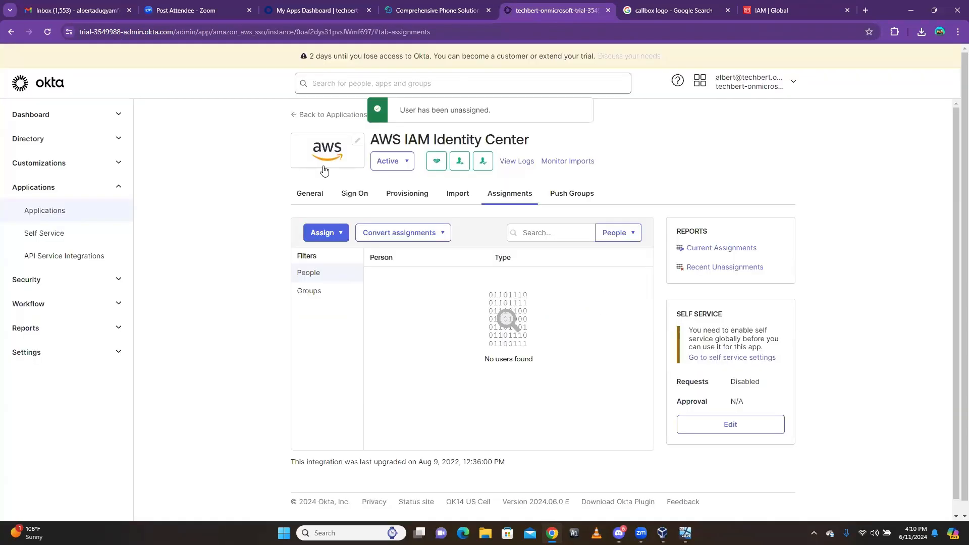
Deactivate the AWS IAM Identity Center application in Okta and delete it, confirming both actions
click(387, 160)
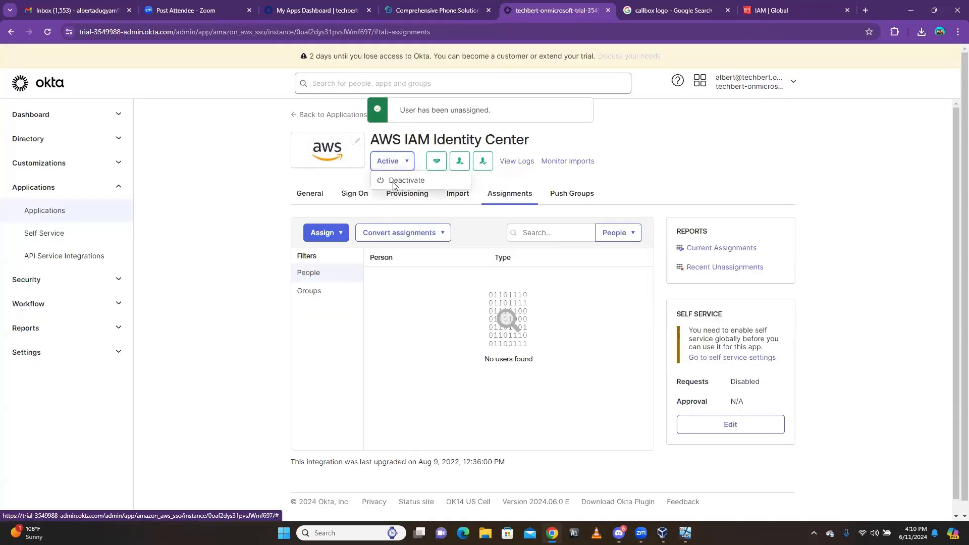
click(404, 180)
click(505, 341)
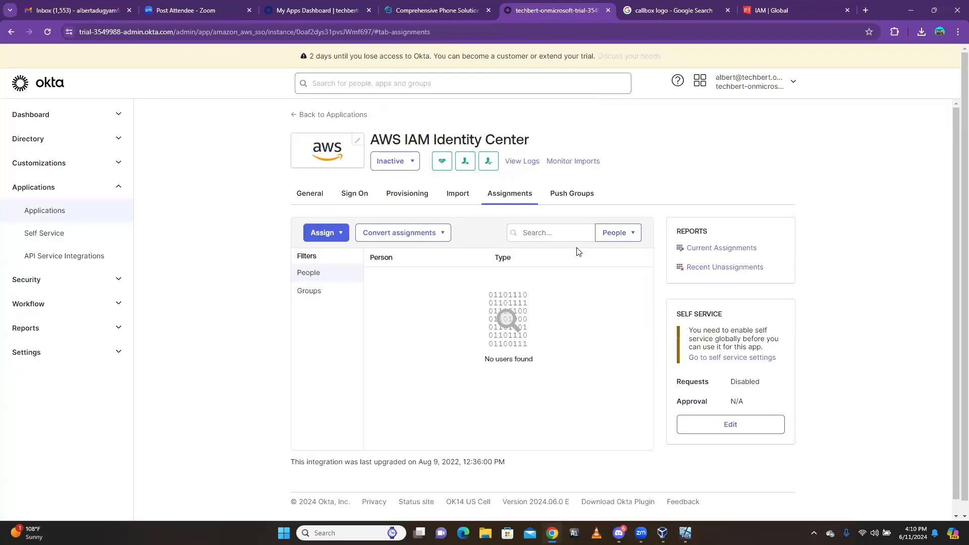
click(415, 165)
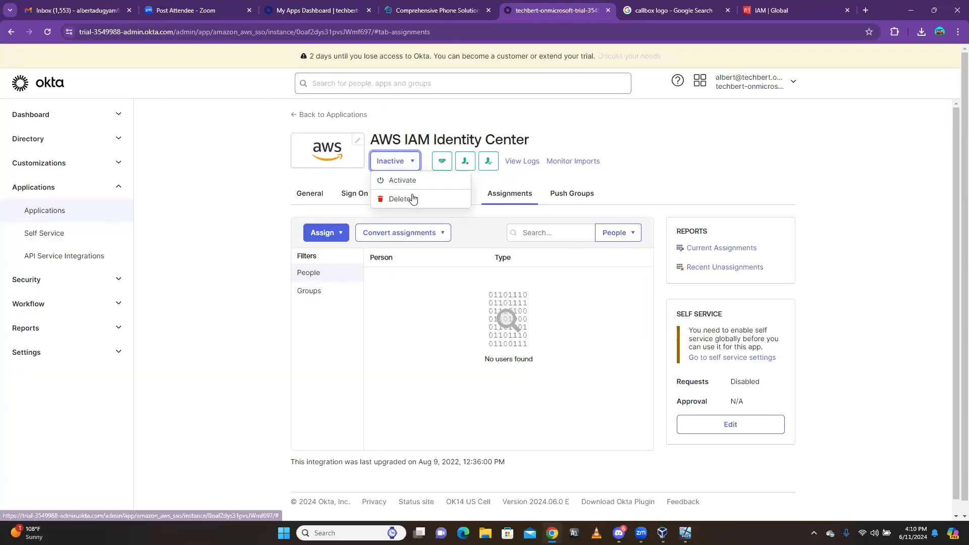
click(410, 197)
click(509, 332)
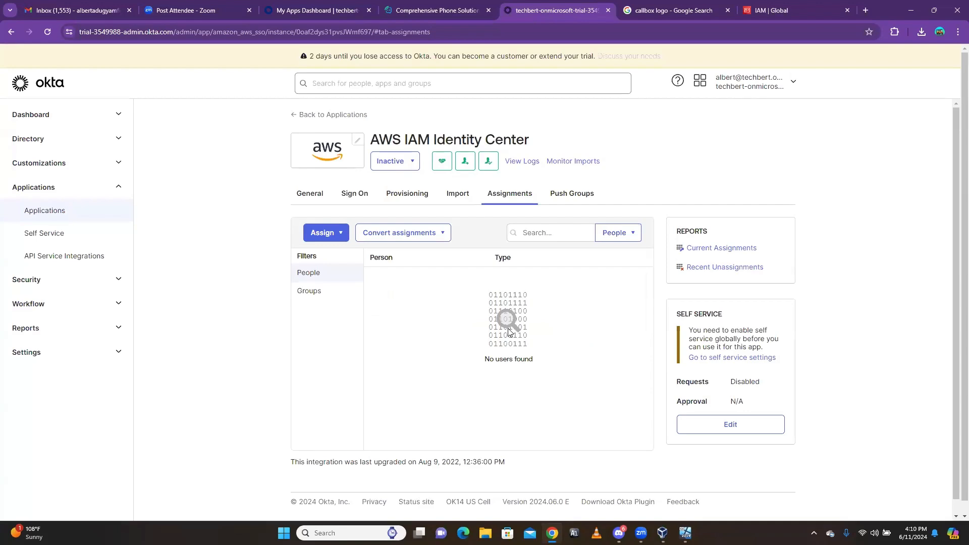
Return to AWS, open IAM Identity Center from the IAM dashboard in a separate tab, and browse the list of all AWS services
click(782, 12)
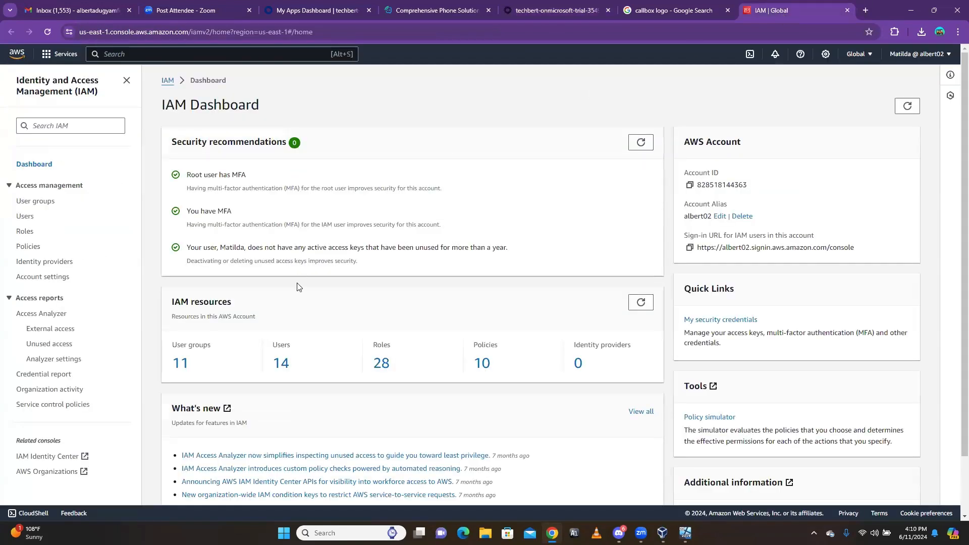
click(42, 457)
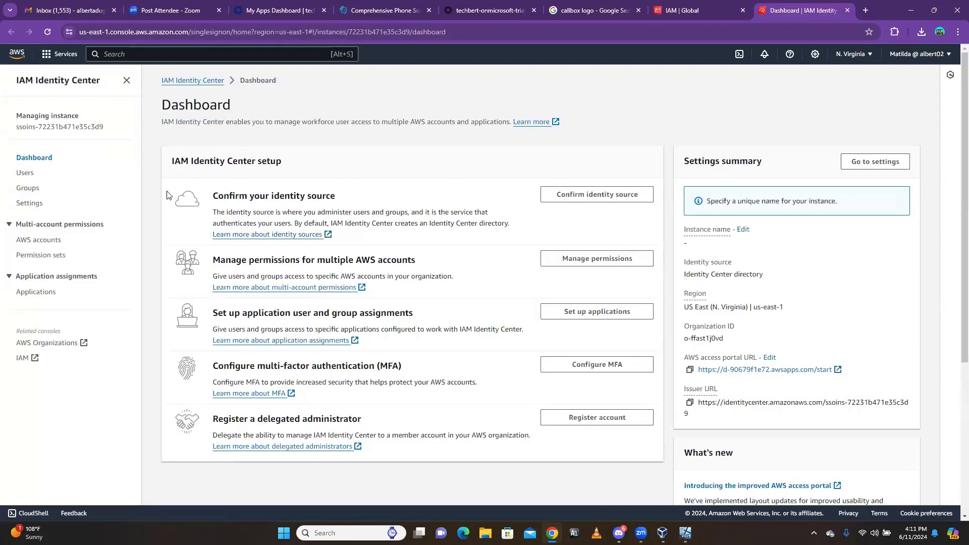
click(689, 10)
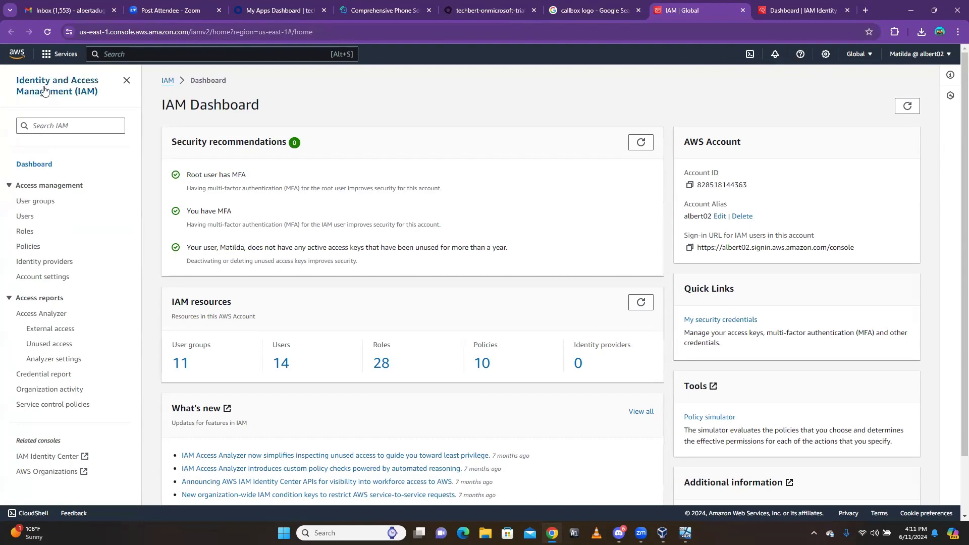
click(49, 57)
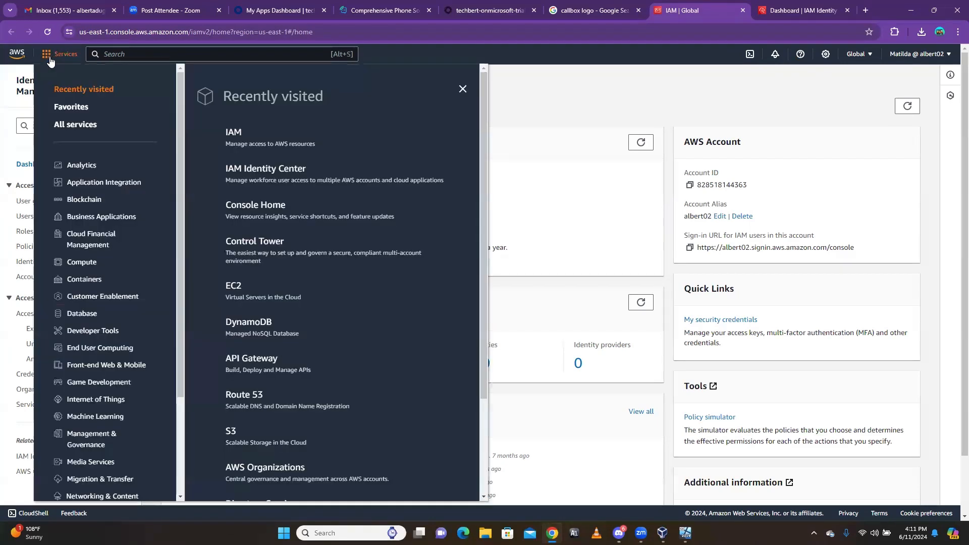
click(71, 107)
click(63, 126)
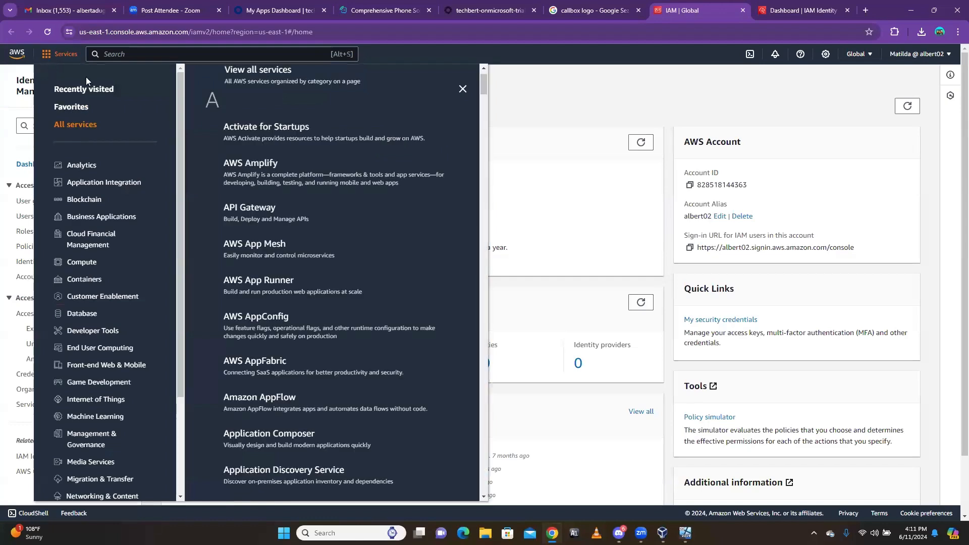
Go to the AWS Console Home, search the services for "iam" and open IAM Identity Center
click(15, 54)
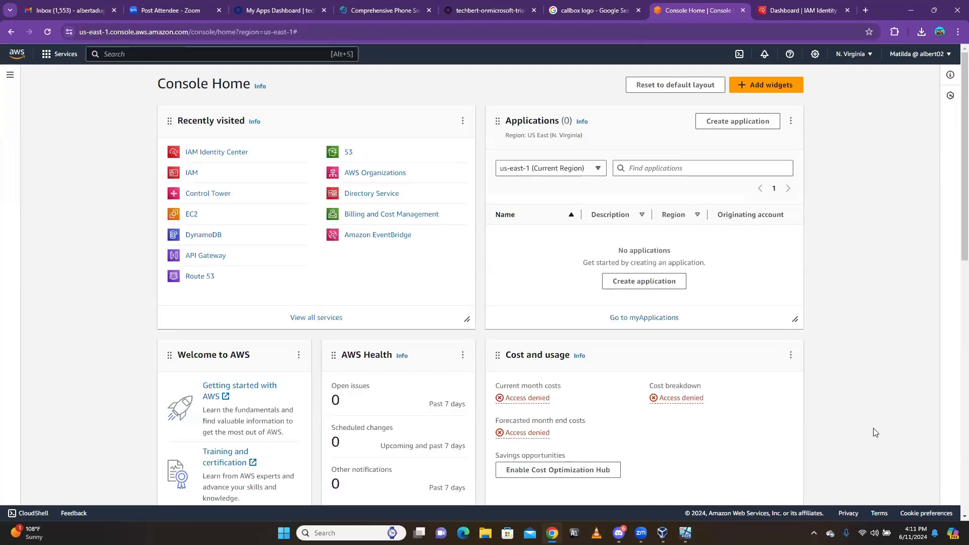
click(128, 55)
text(iam)
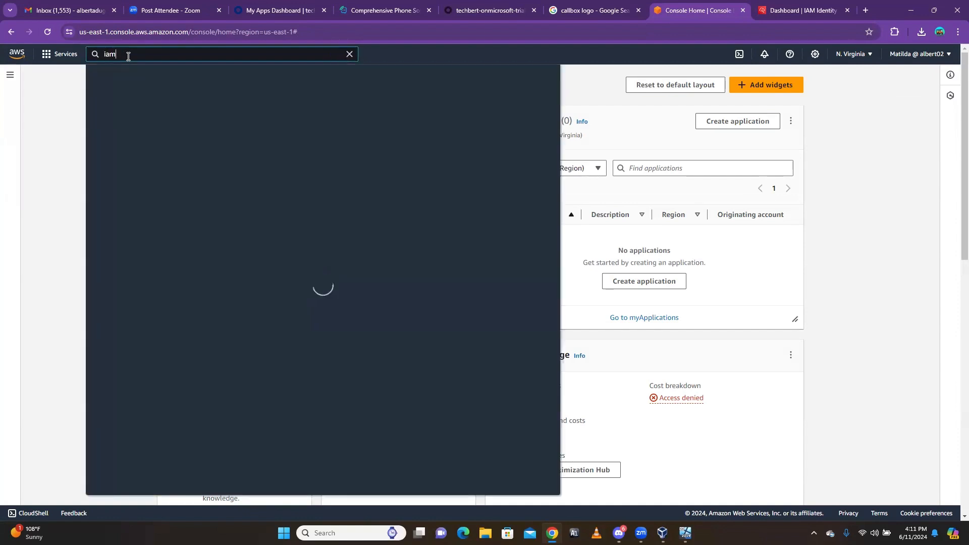
mouse_move(228, 133)
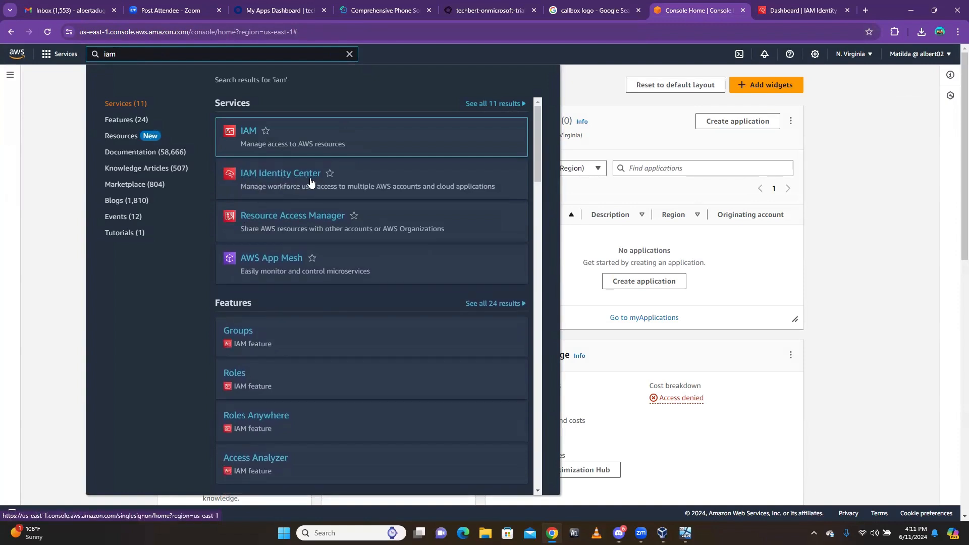
click(273, 173)
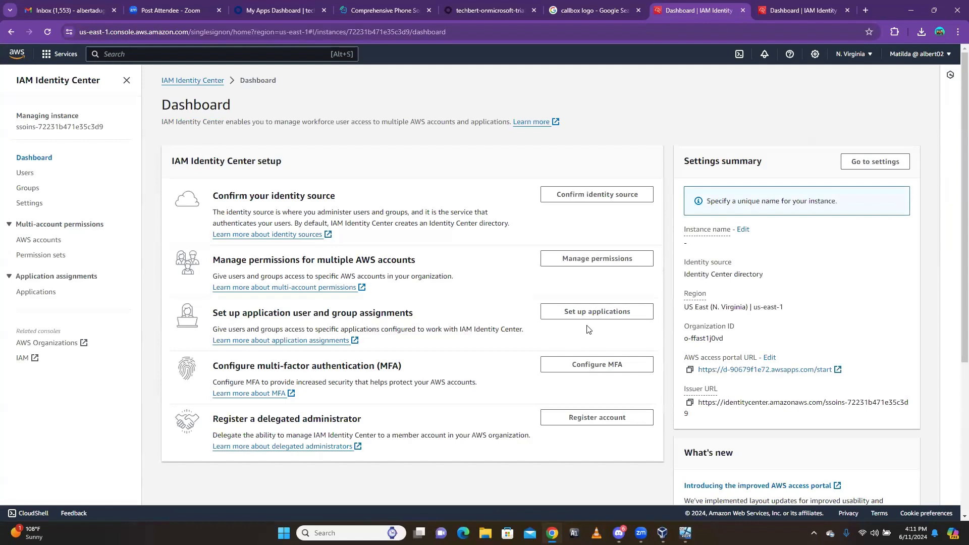
Search the services for "iam", open the IAM dashboard, and launch IAM Identity Center from its related consoles
click(123, 53)
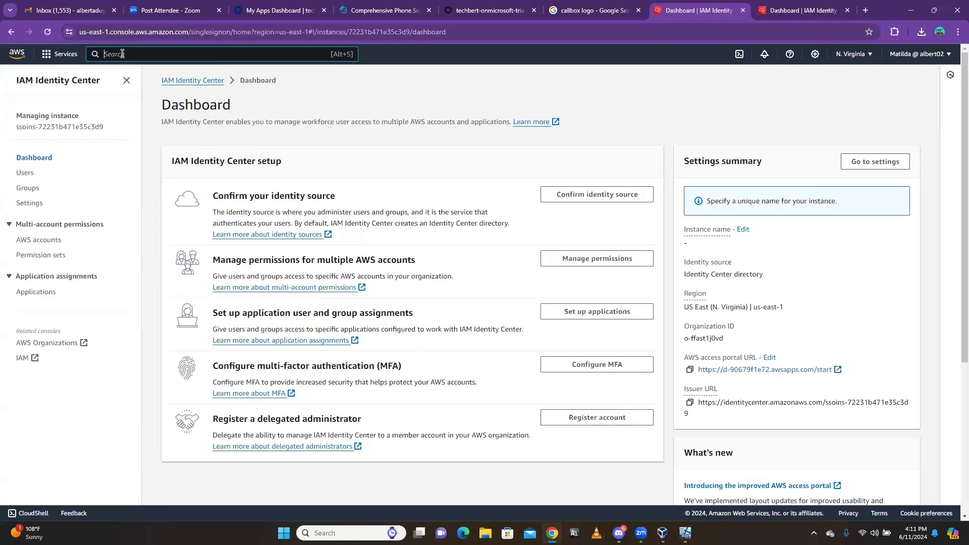
text(iam)
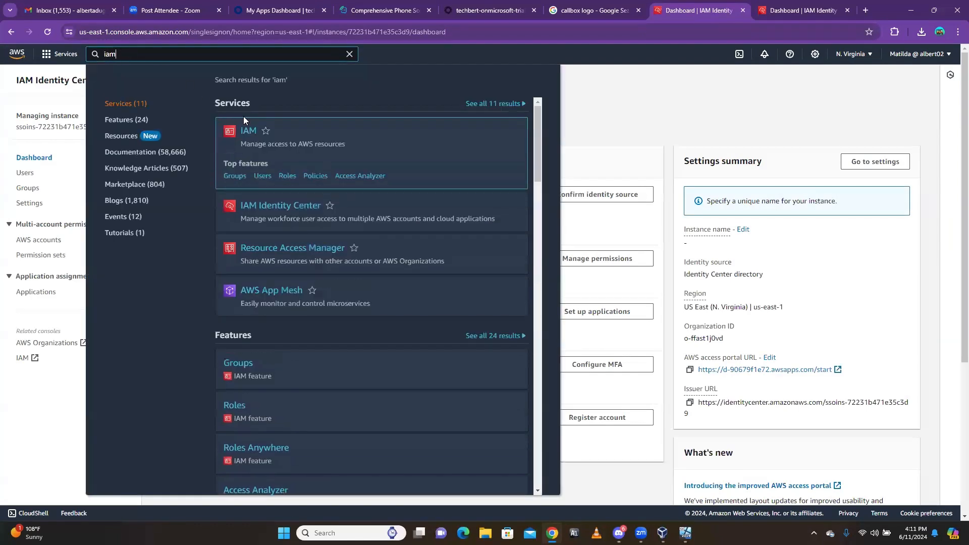
click(247, 134)
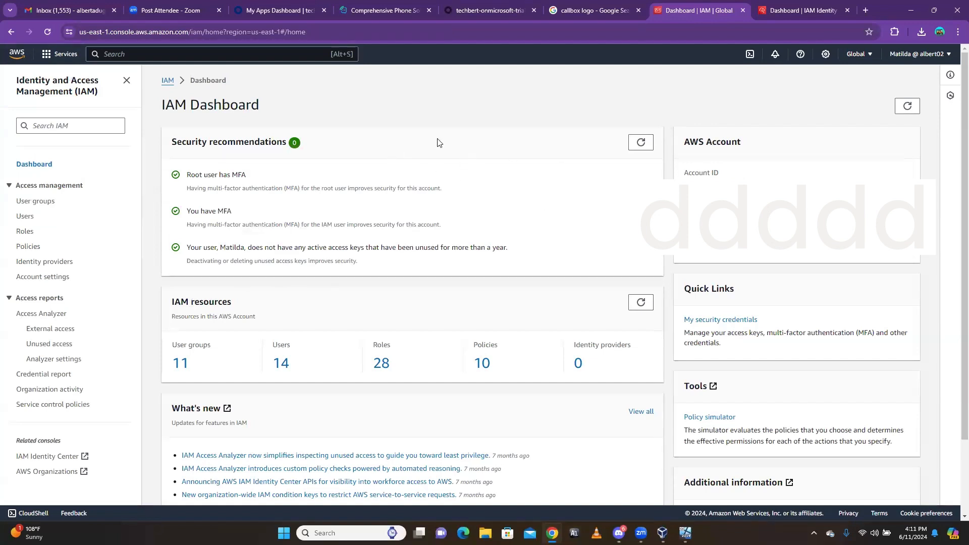
click(39, 457)
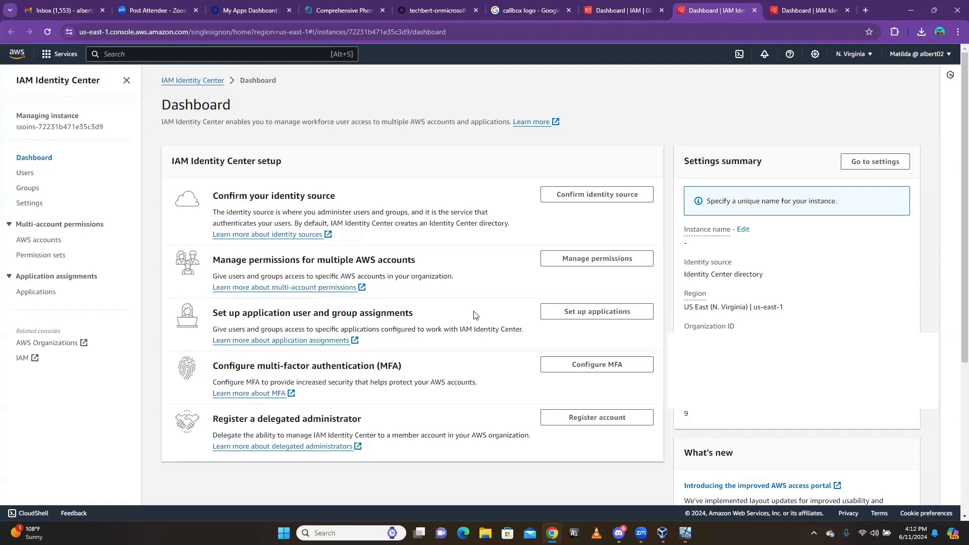
Delete the user created by SCIM from the IAM Identity Center users and confirm the deletion
click(27, 174)
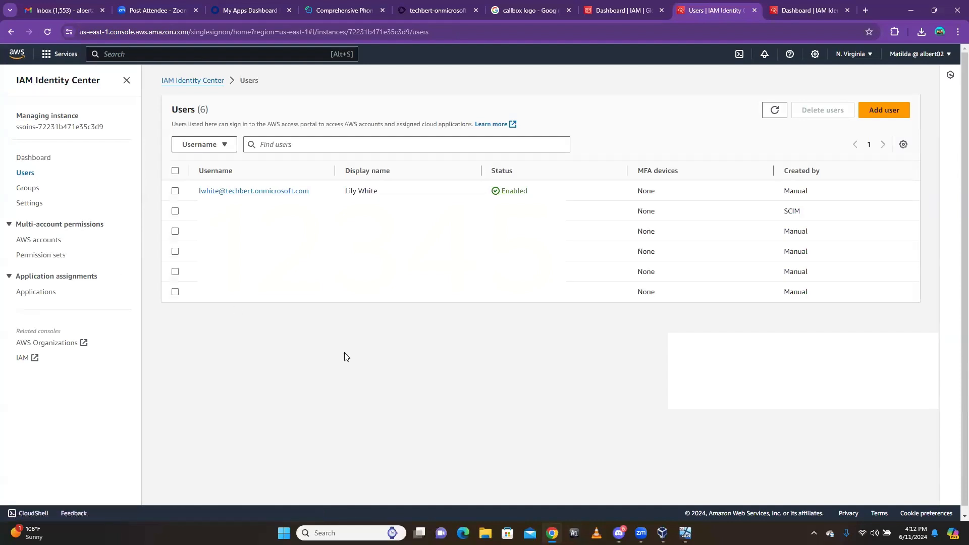
click(175, 211)
click(814, 117)
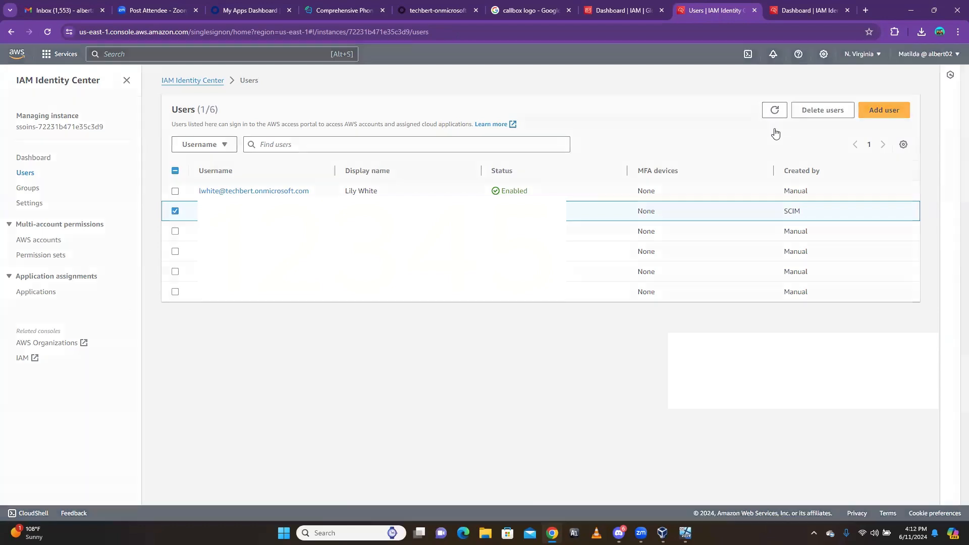
click(580, 361)
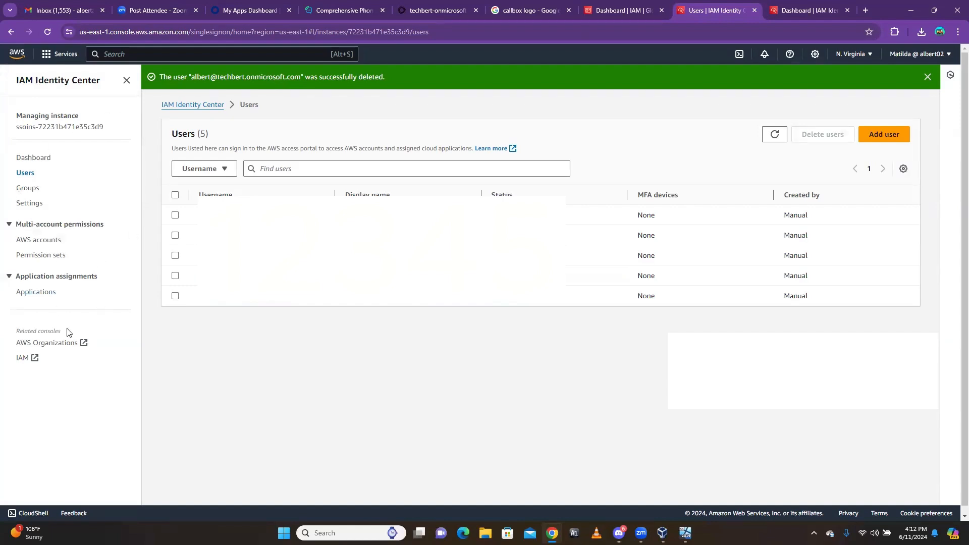
Check the AWS managed applications and the identity source details in the IAM Identity Center settings
click(36, 294)
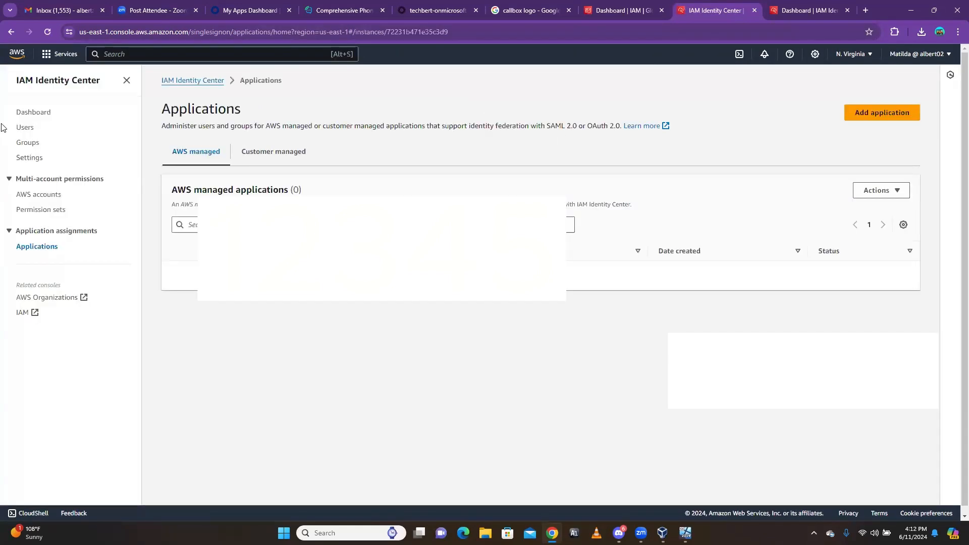
click(38, 113)
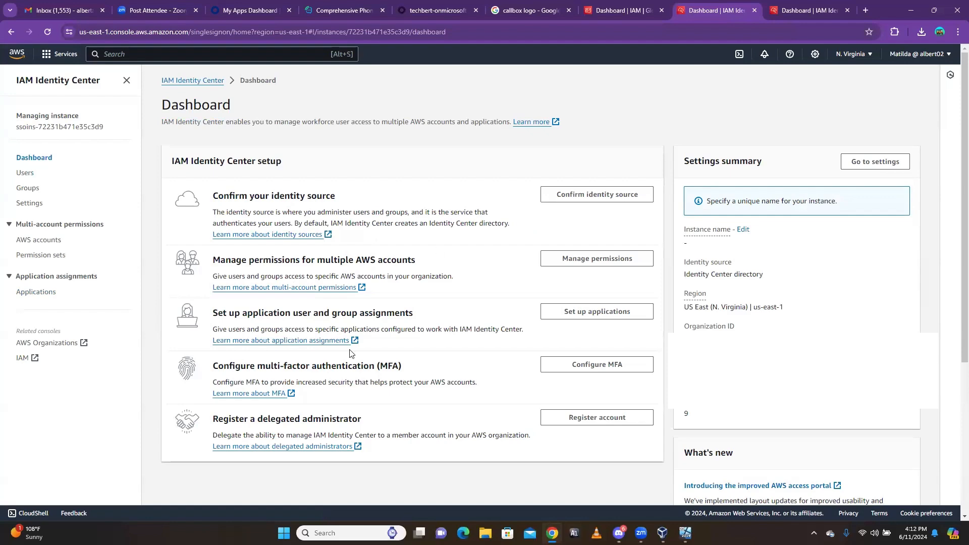
click(30, 202)
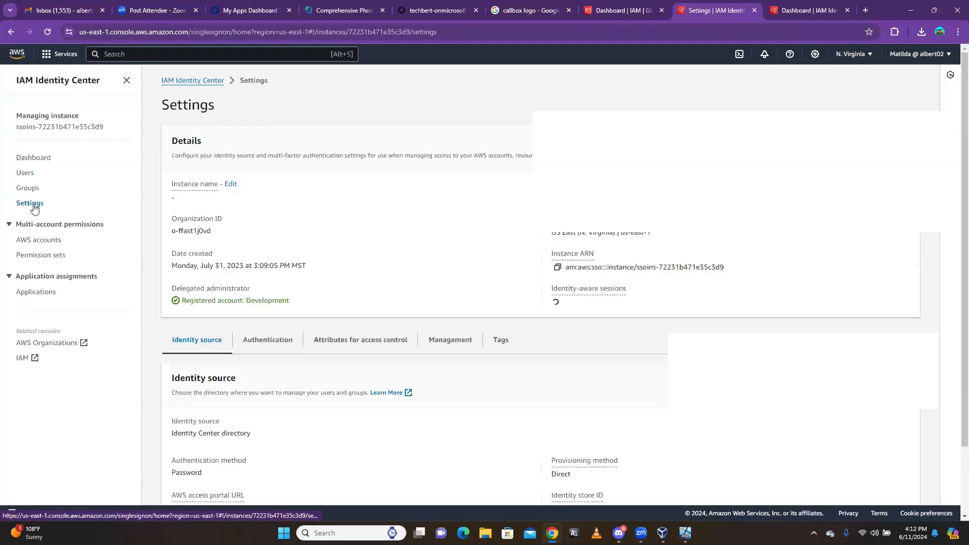
scroll(207, 339, down, 2)
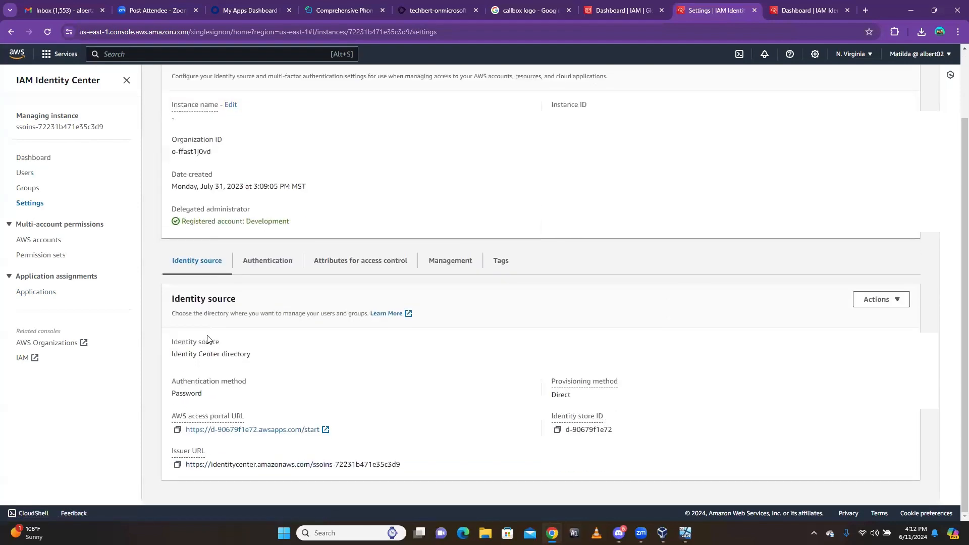
Review the "Confirm your identity source" entry in the dashboard's IAM Identity Center setup and open the Applications page
click(36, 158)
scroll(252, 251, up, 2)
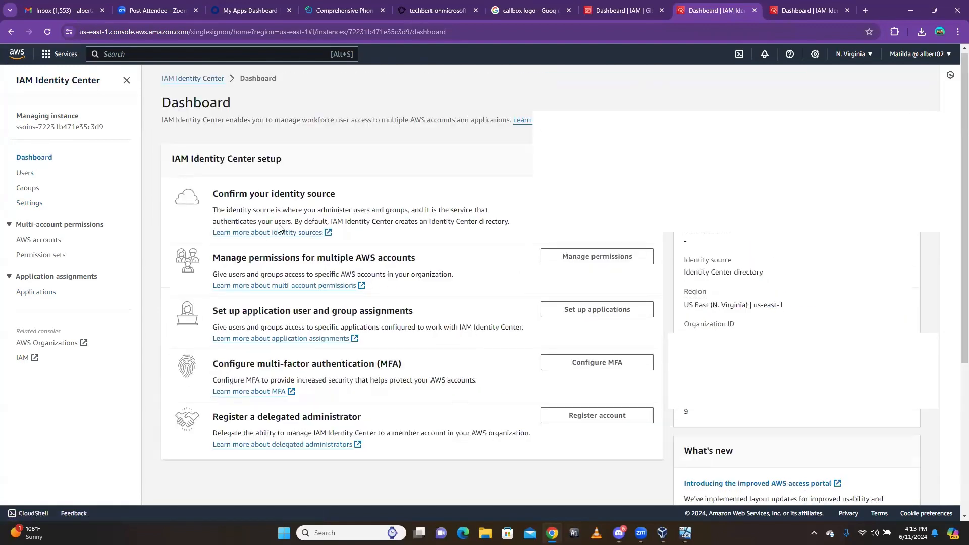
drag(285, 166, 301, 167)
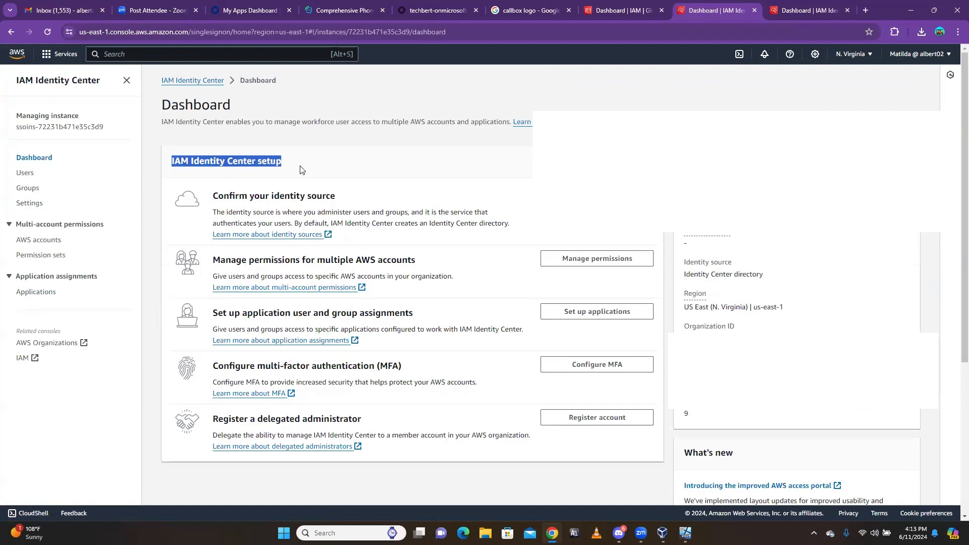
click(282, 182)
drag(213, 196, 350, 200)
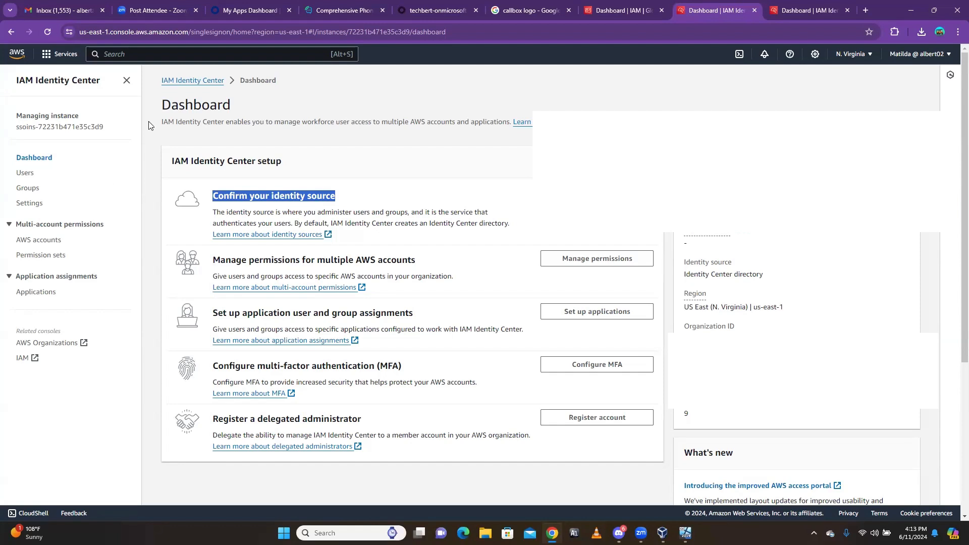
click(34, 294)
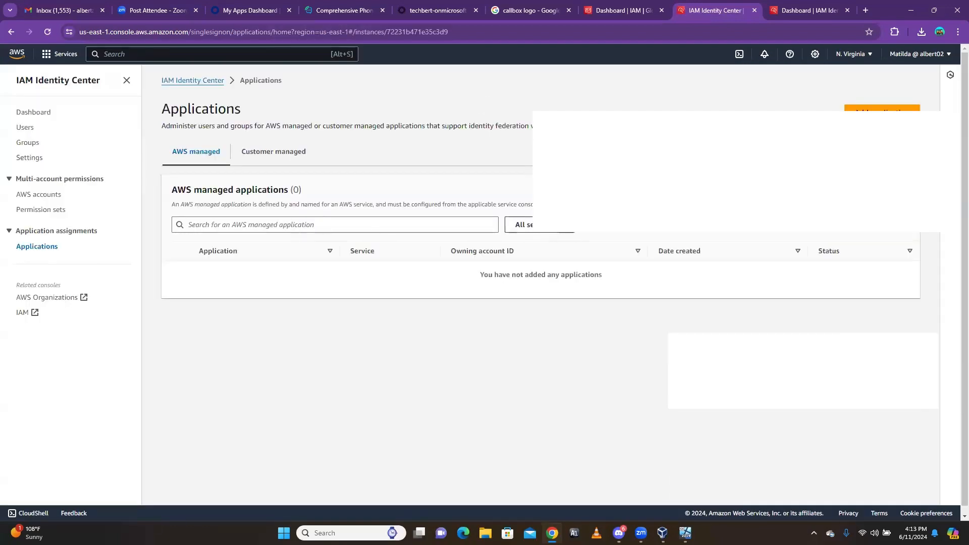
click(882, 109)
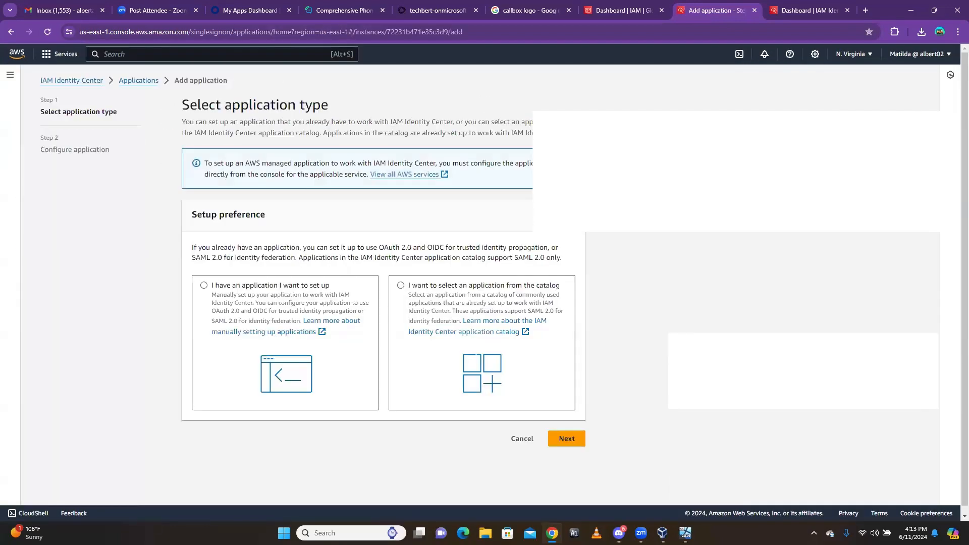
click(204, 285)
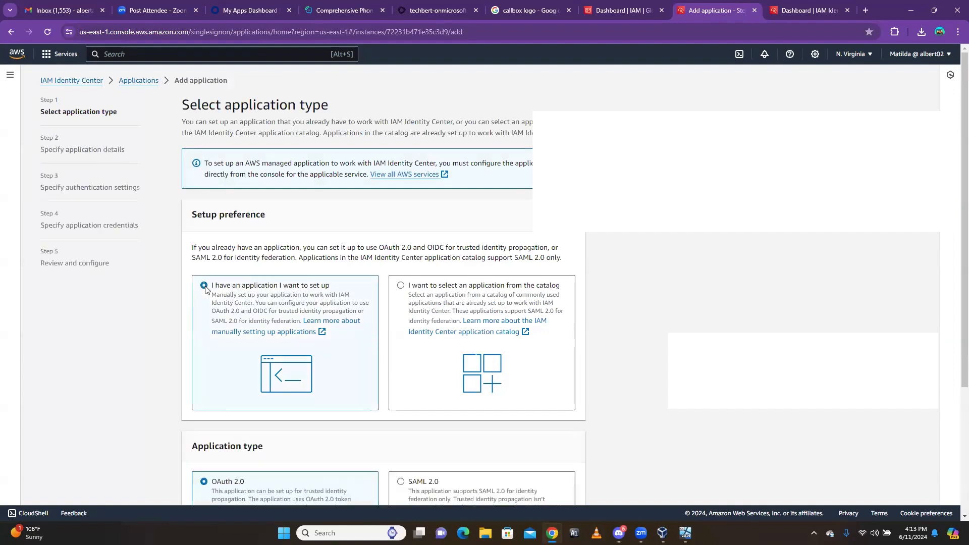
click(401, 286)
scroll(500, 303, down, 7)
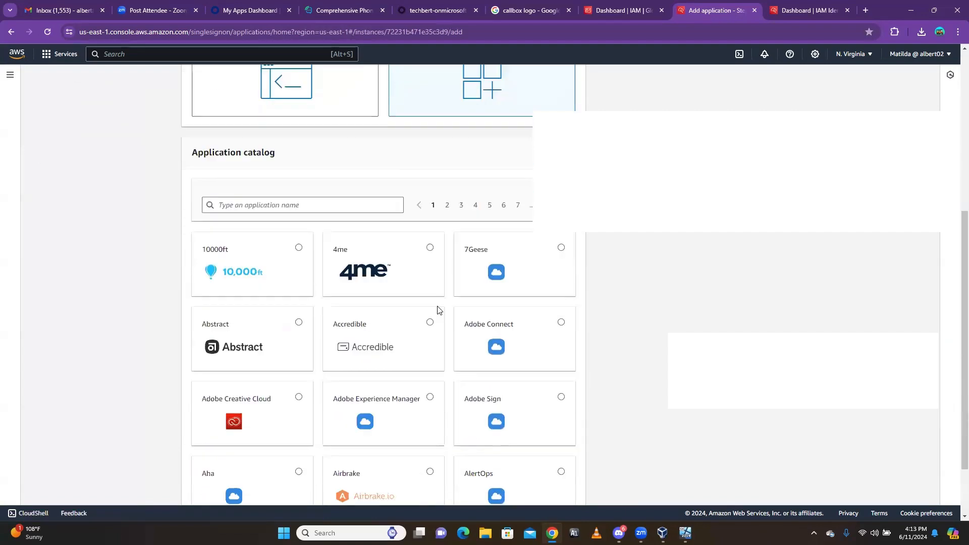
scroll(373, 356, down, 1)
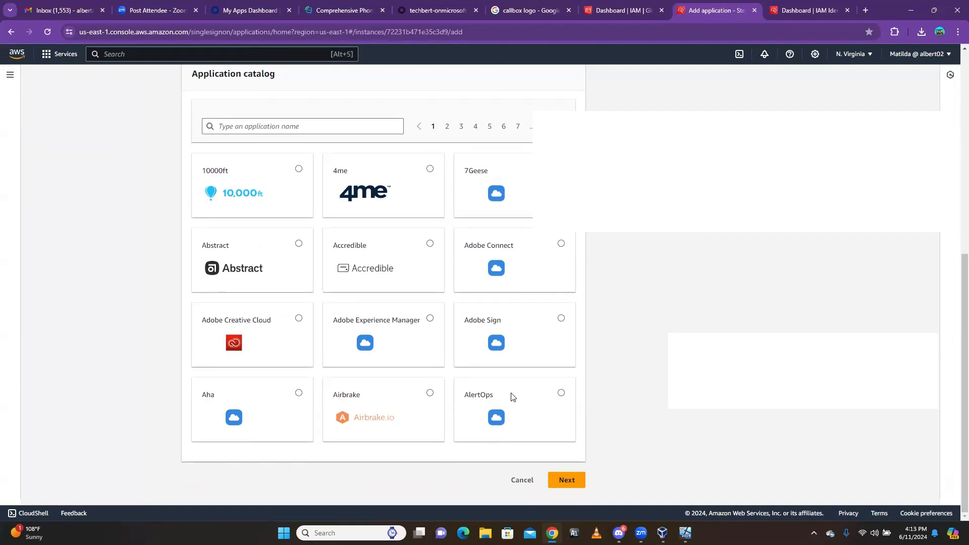
scroll(385, 245, up, 5)
scroll(422, 303, down, 5)
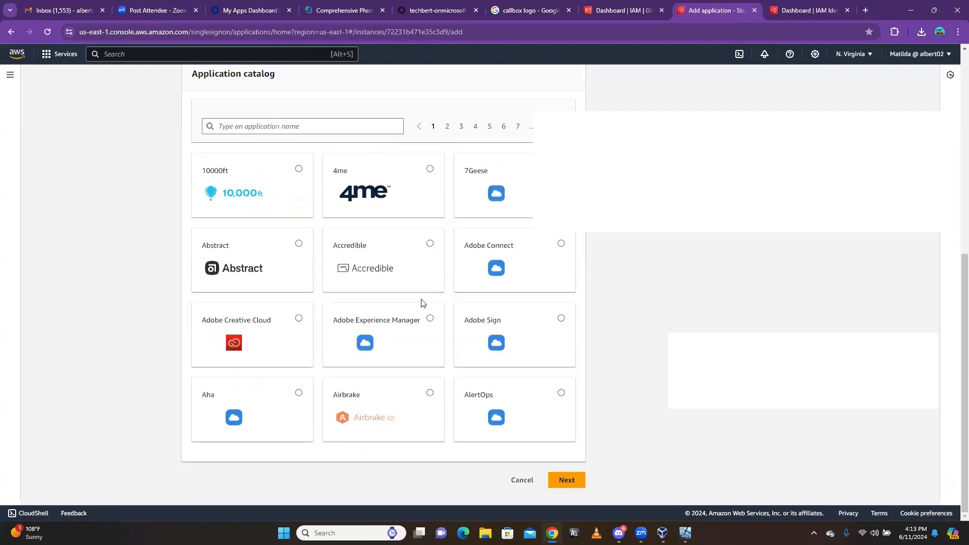
click(520, 480)
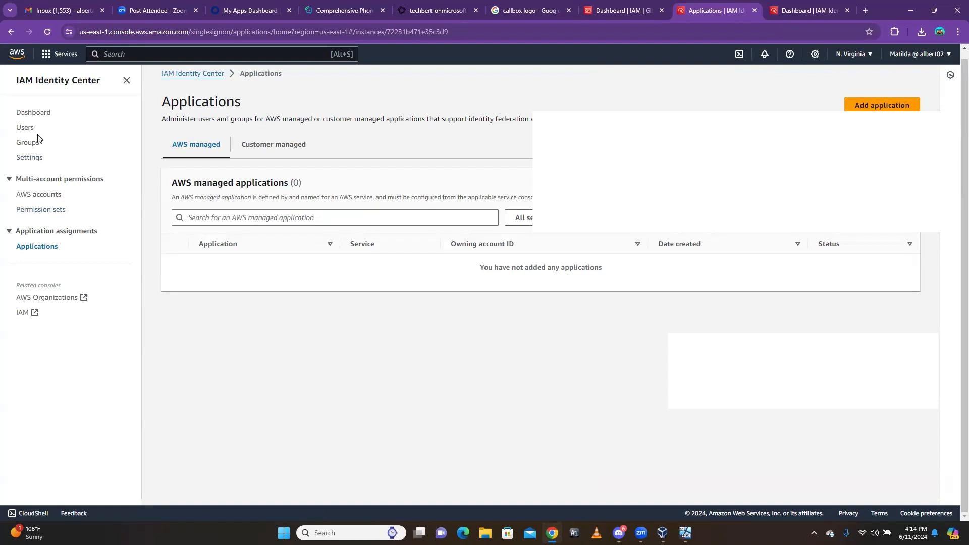
Open the identity source settings from the dashboard's "Confirm your identity source" entry and look at the available identity source actions
click(45, 113)
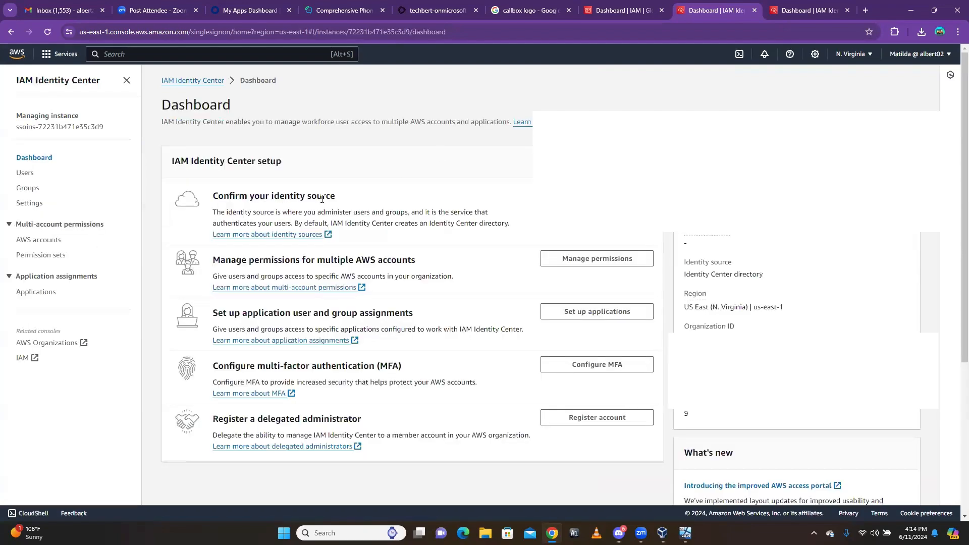
click(581, 196)
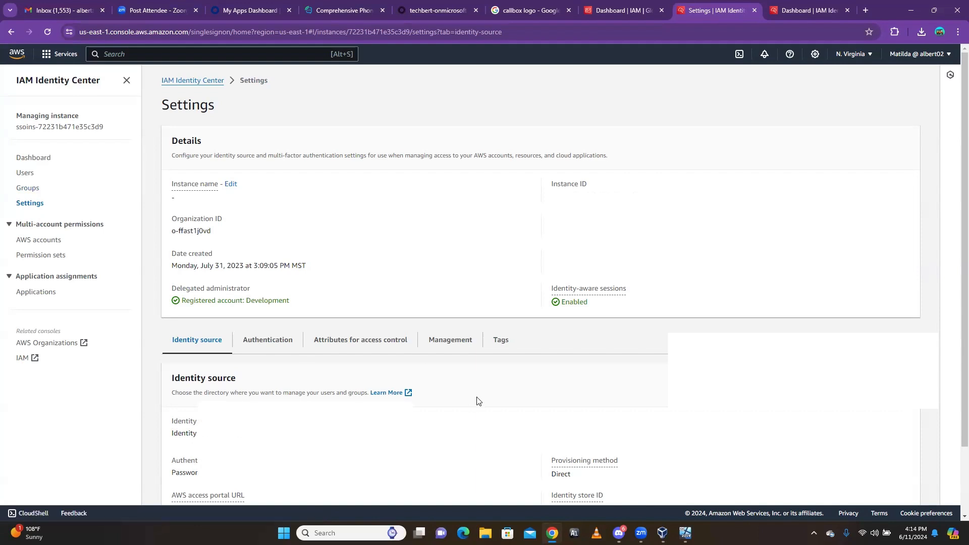
scroll(477, 401, down, 2)
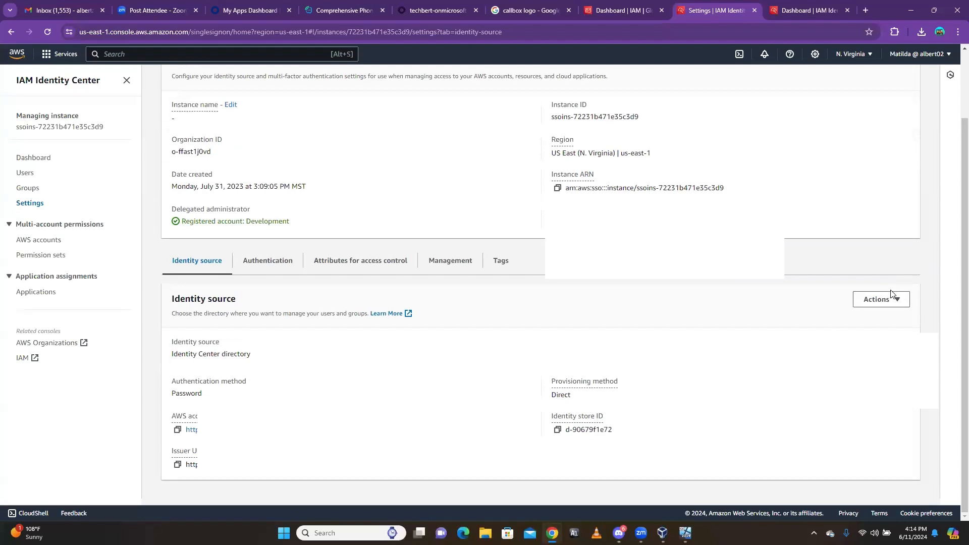
click(882, 302)
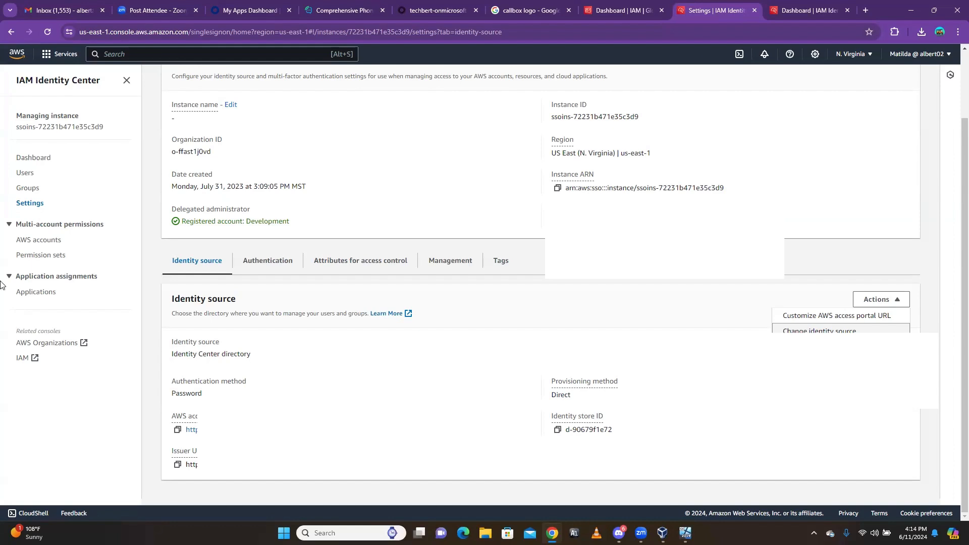
Open the form for adding an Identity Center user and examine the primary information and optional sections
click(24, 174)
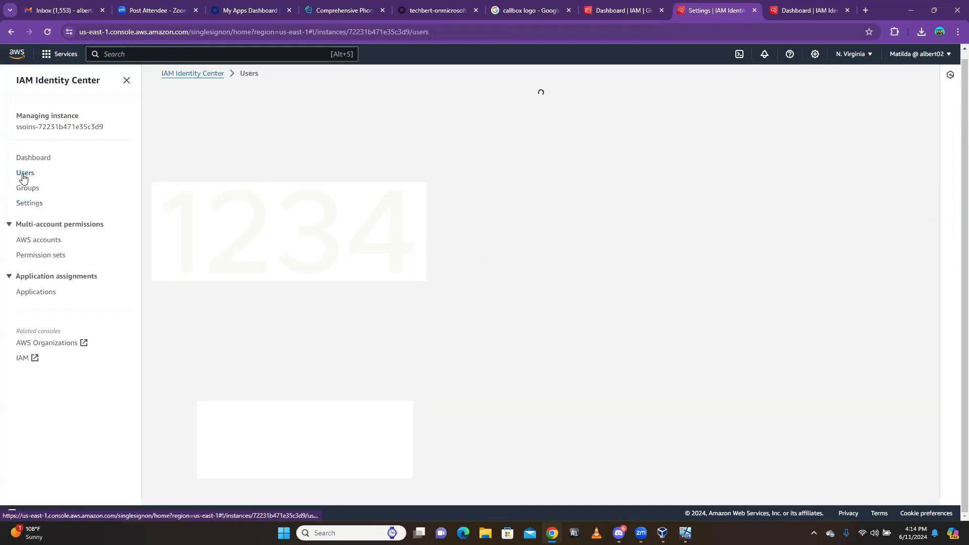
click(882, 103)
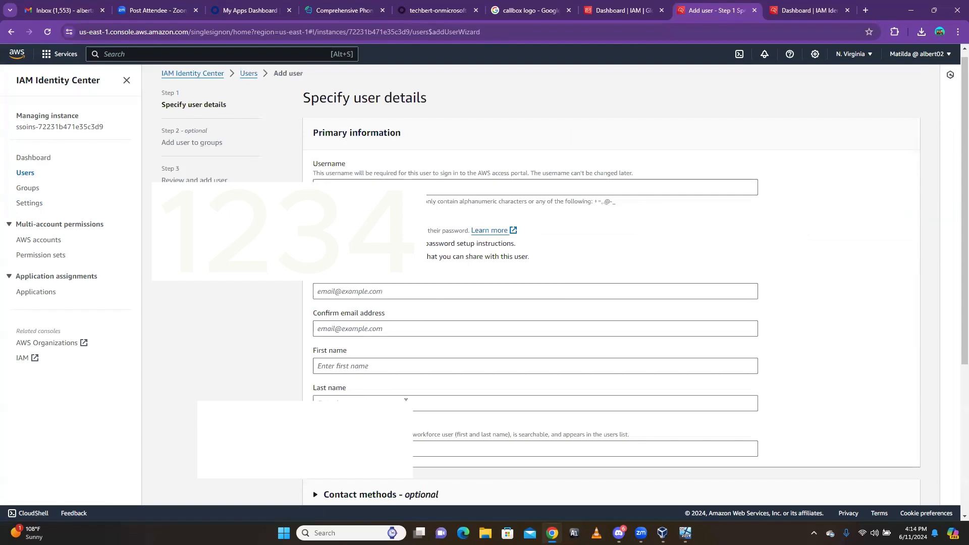
scroll(409, 398, down, 5)
scroll(409, 399, up, 5)
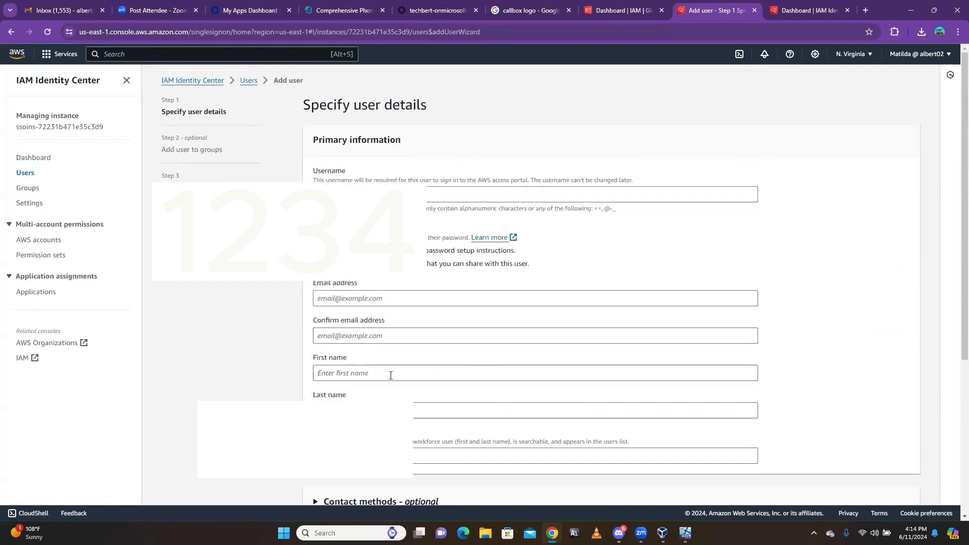
scroll(391, 375, down, 5)
scroll(486, 382, up, 4)
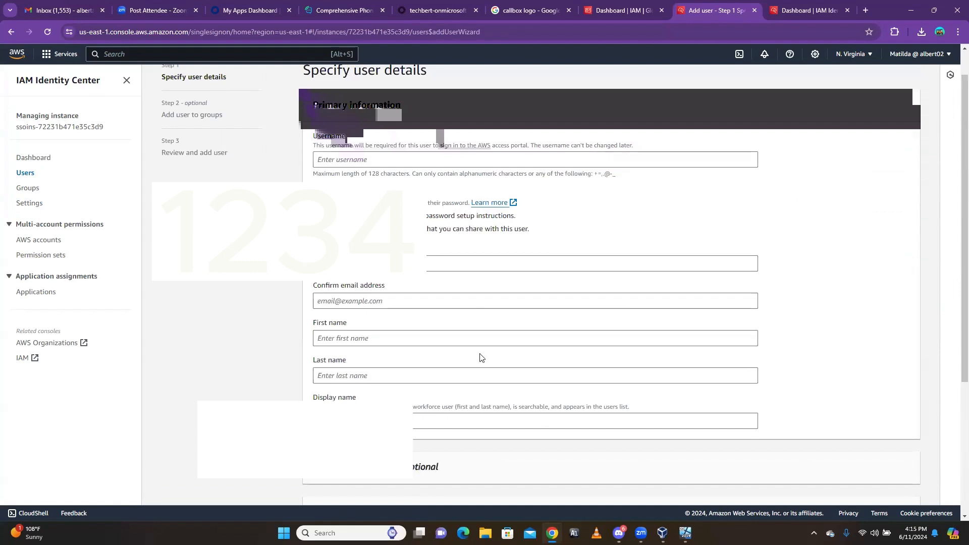
Start changing the identity source in the settings, choose External identity provider, and proceed to its service provider and identity provider metadata
click(31, 206)
click(867, 345)
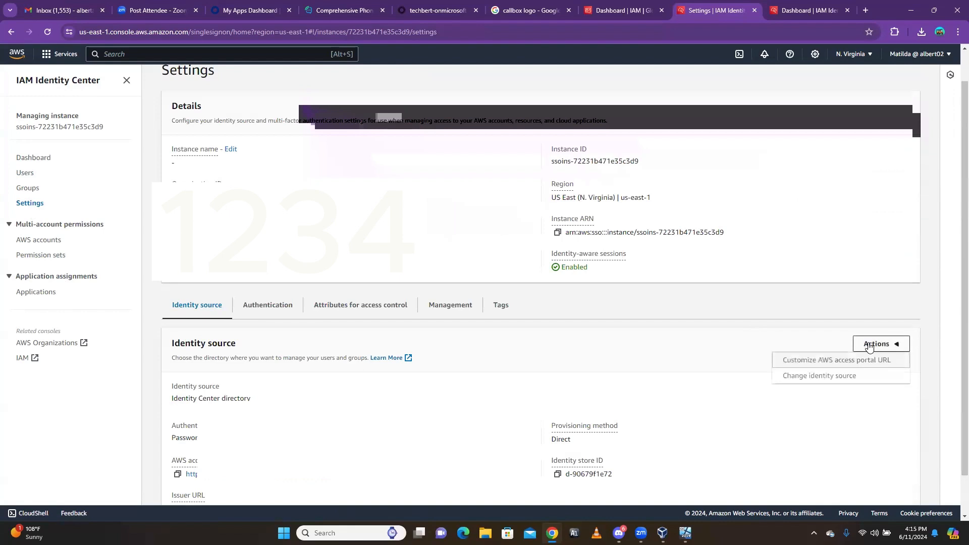
click(818, 379)
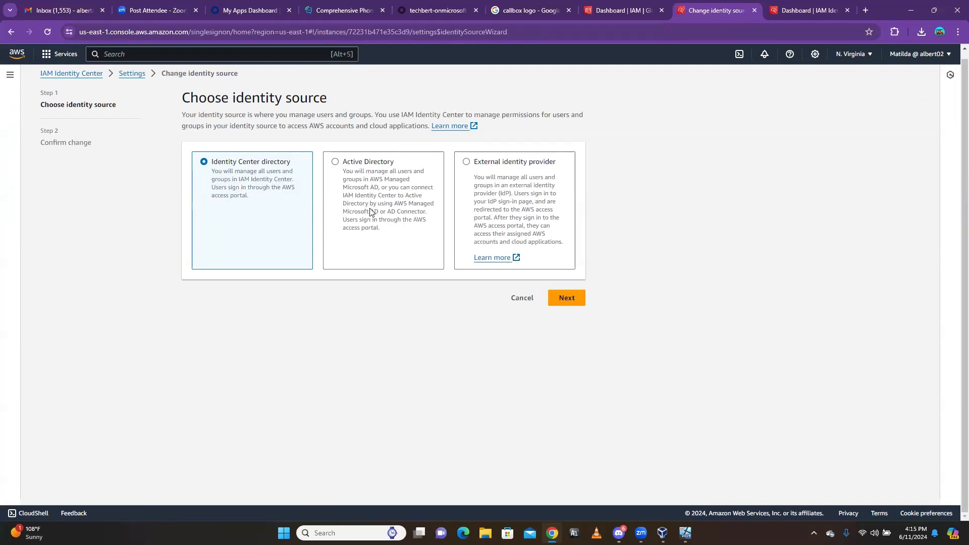
click(339, 165)
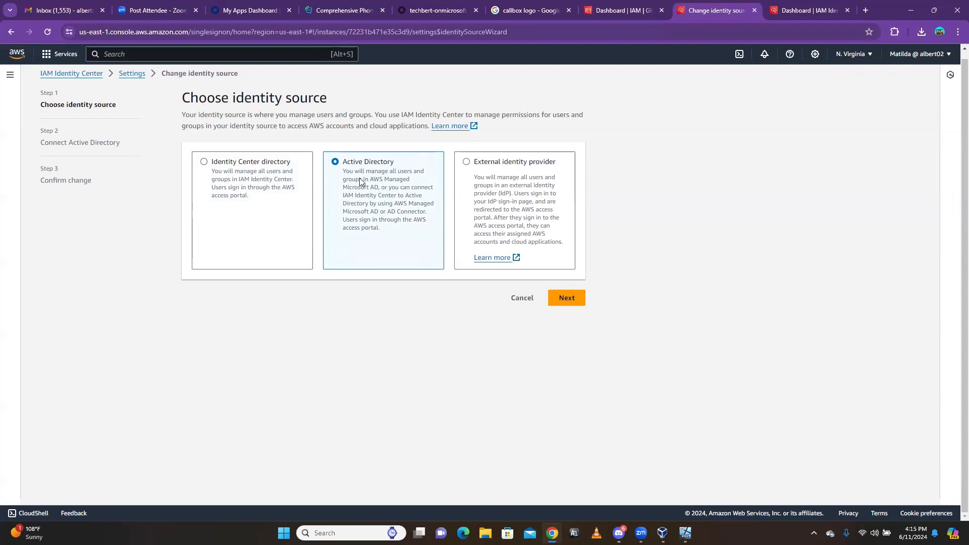
click(466, 161)
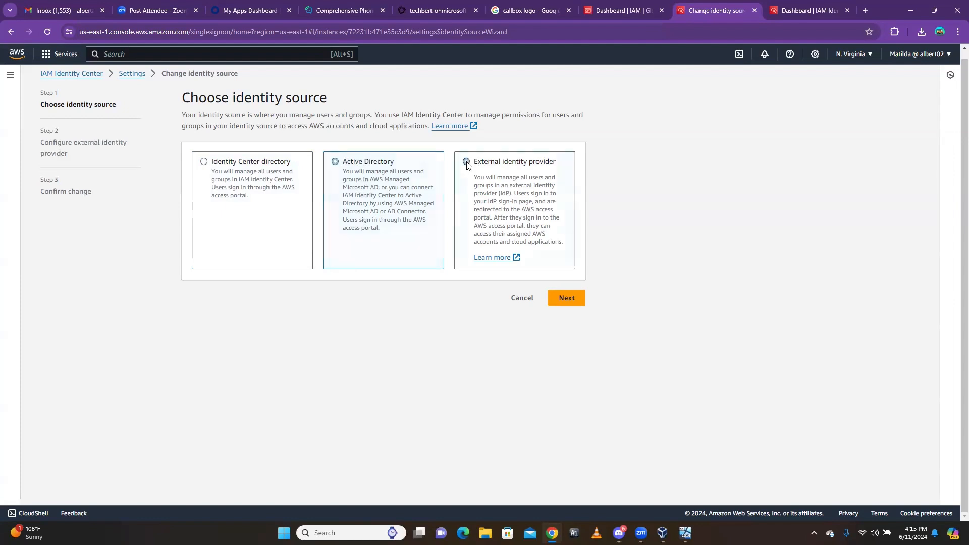
click(574, 299)
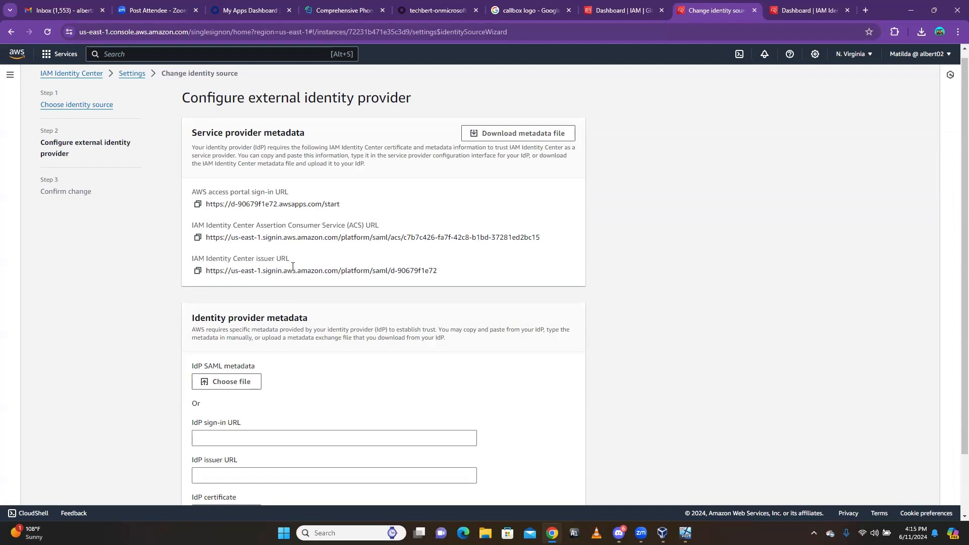
scroll(291, 267, down, 2)
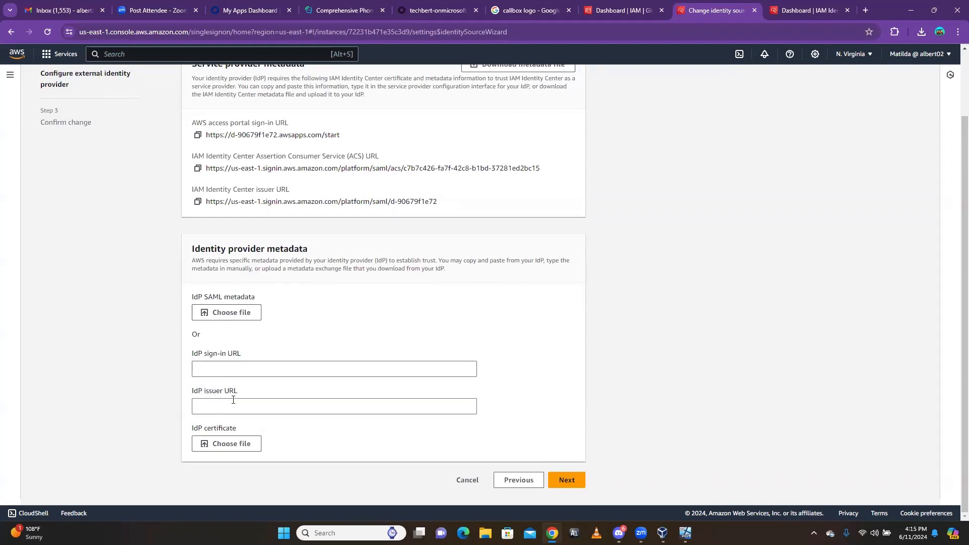
scroll(310, 378, up, 3)
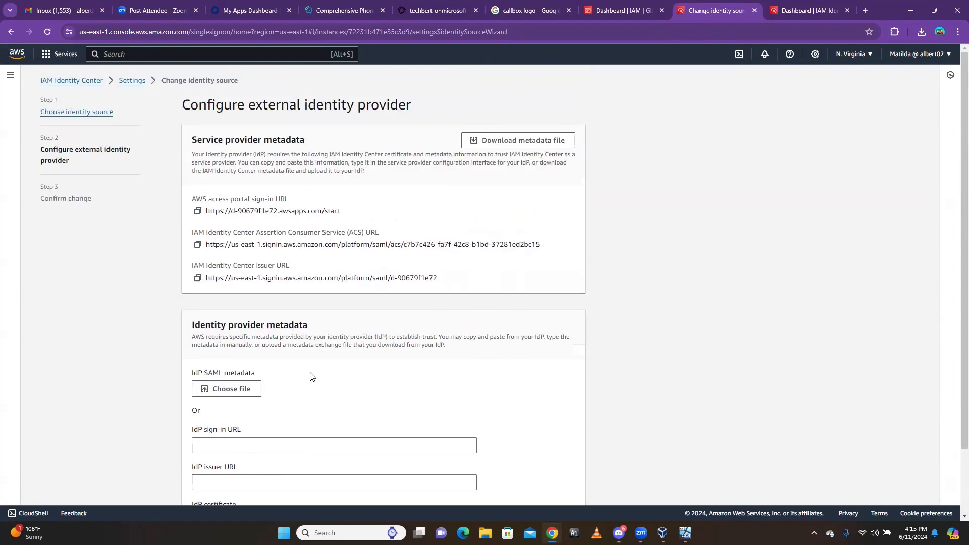
Switch to Okta, search the app integration catalog for "aws", and add AWS IAM Identity Center with its default label
click(439, 11)
click(427, 165)
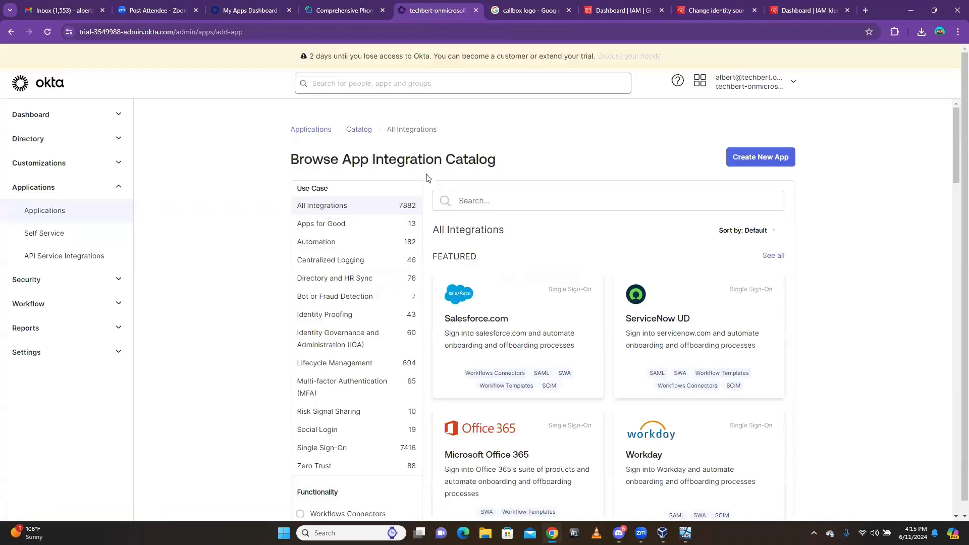
click(502, 201)
text(aws)
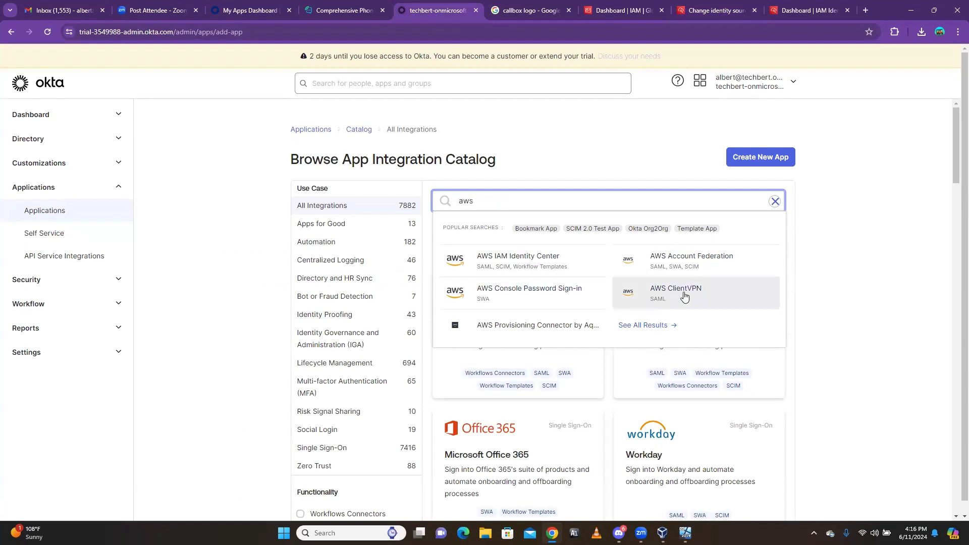
click(524, 262)
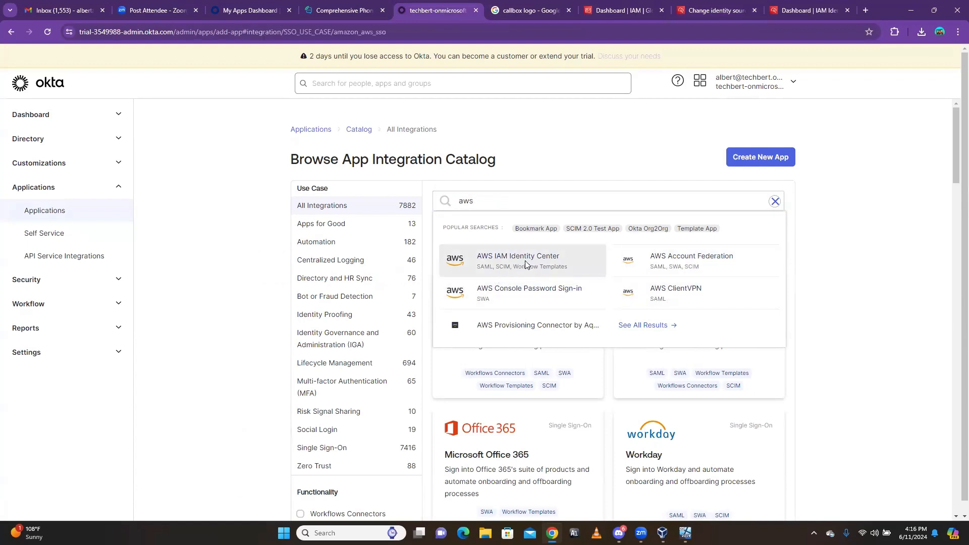
click(662, 180)
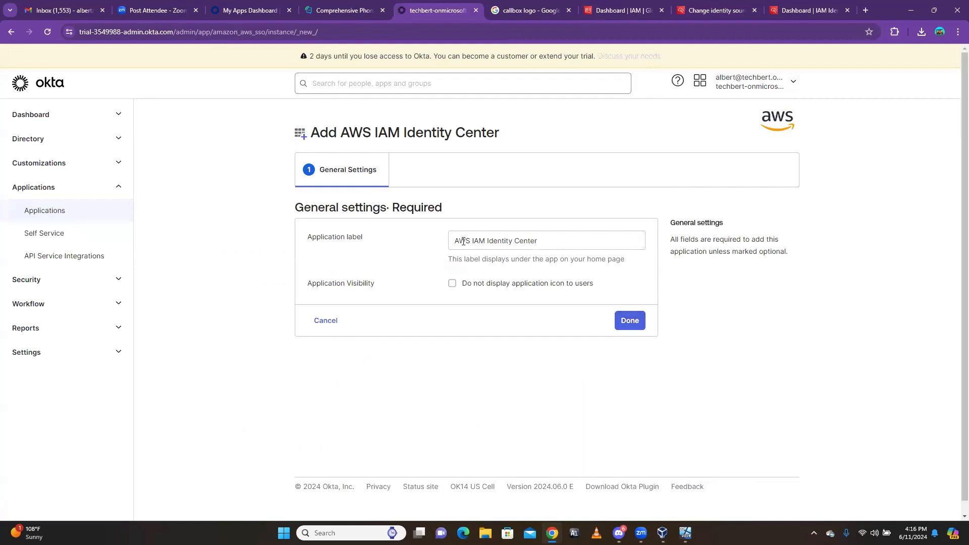
click(629, 324)
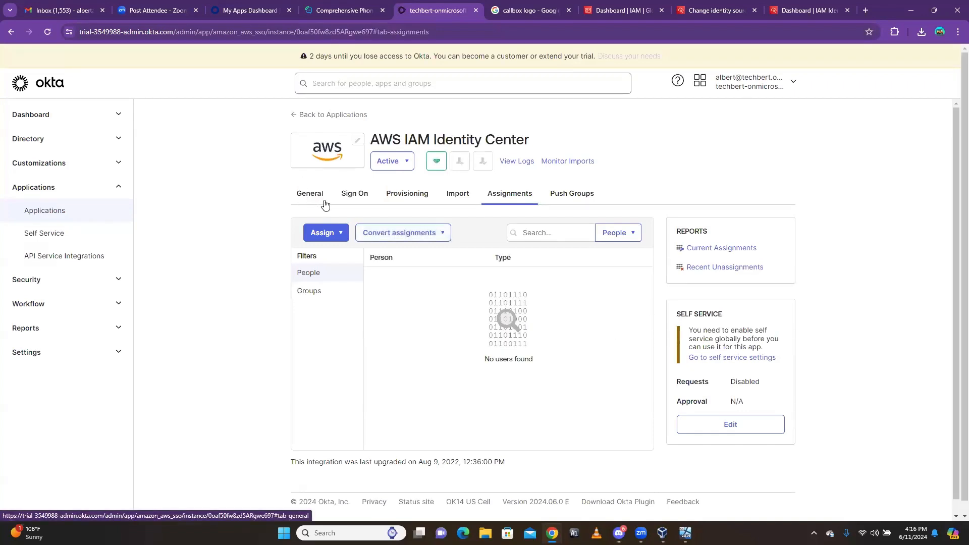
Open the new app's sign-on settings for editing and select the AWS SSO ACS URL field in the advanced settings
click(355, 195)
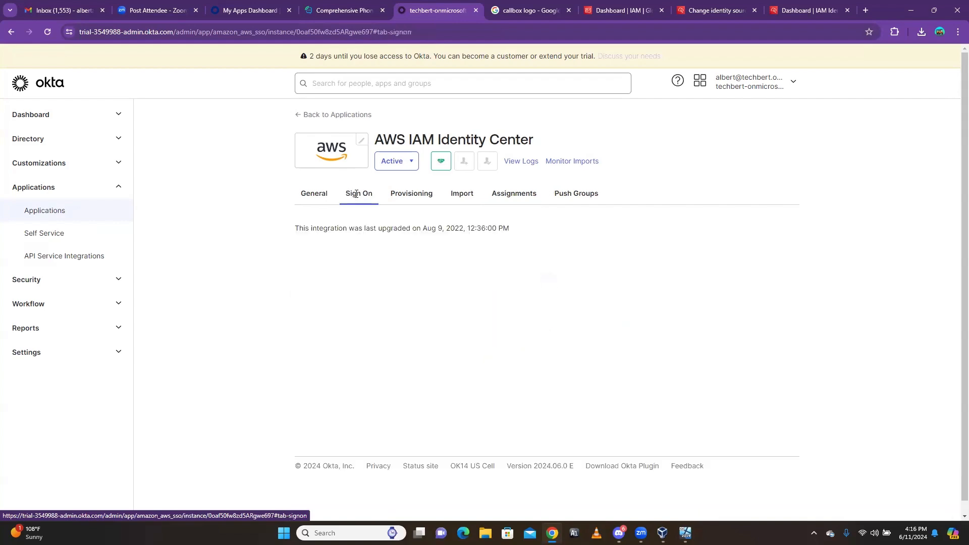
scroll(399, 351, down, 8)
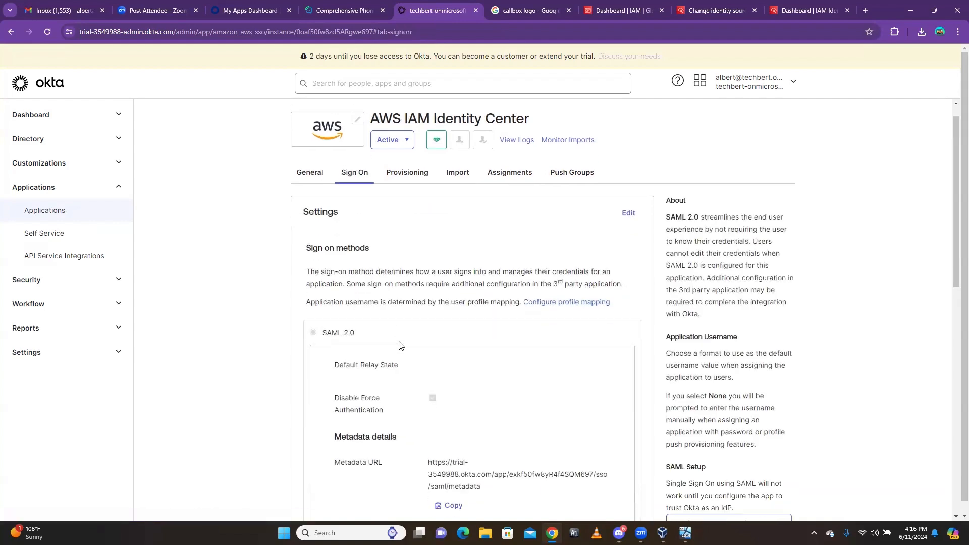
scroll(428, 292, up, 8)
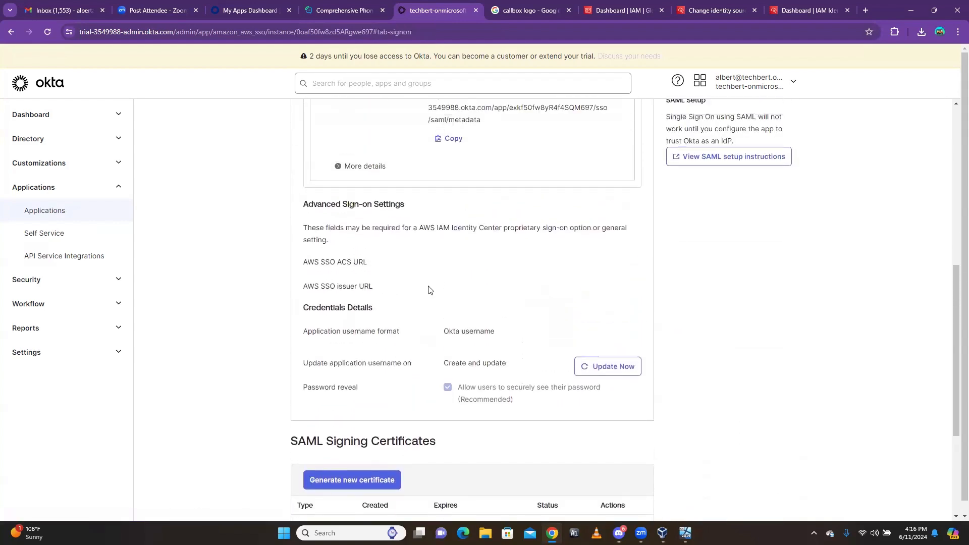
click(623, 230)
scroll(477, 371, down, 10)
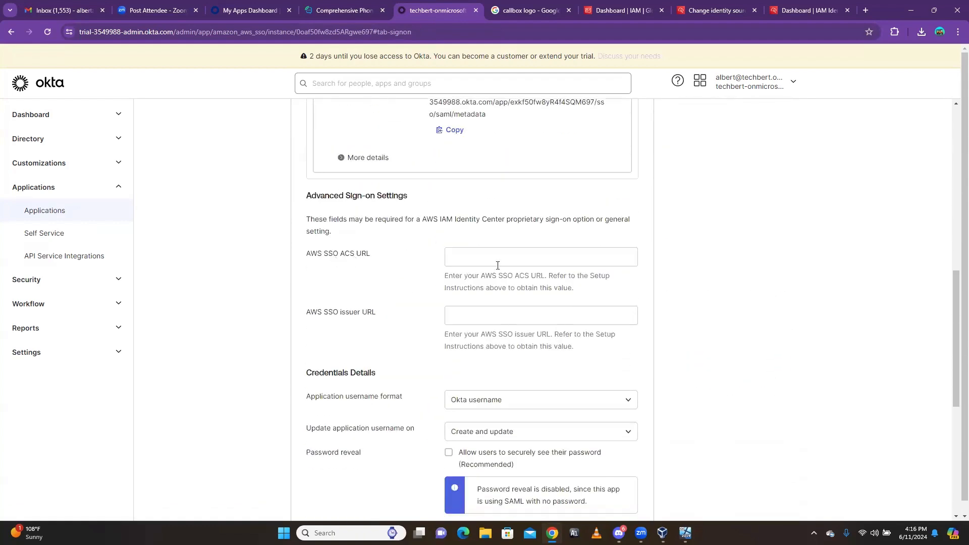
click(473, 259)
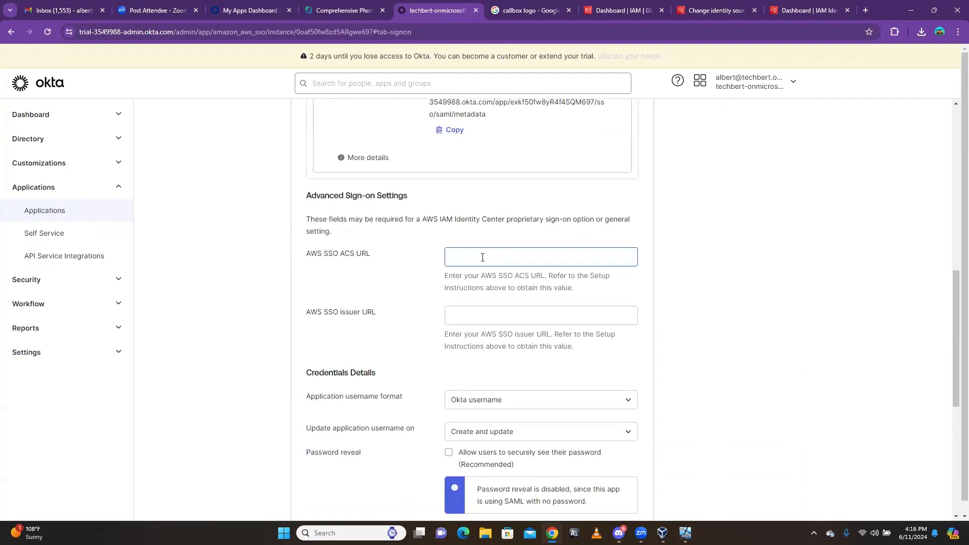
click(463, 313)
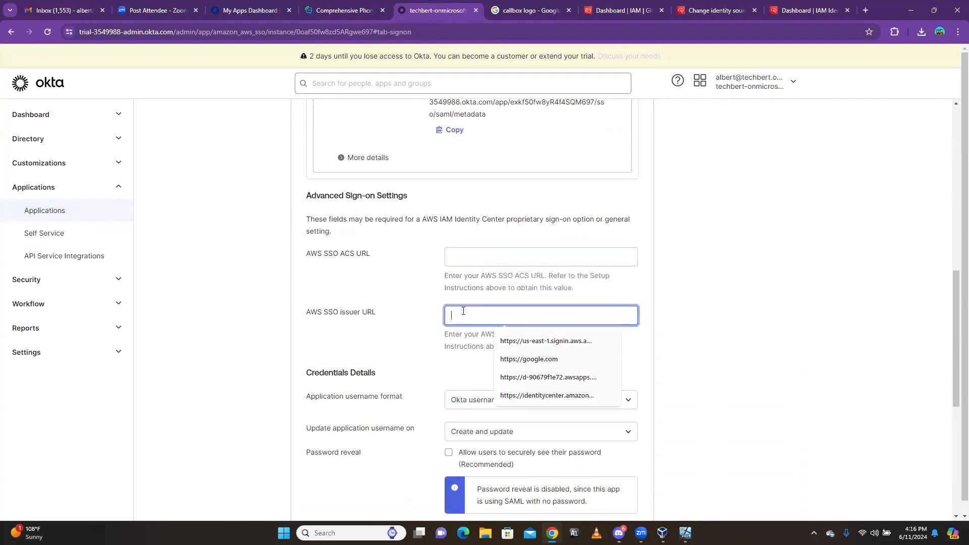
click(459, 258)
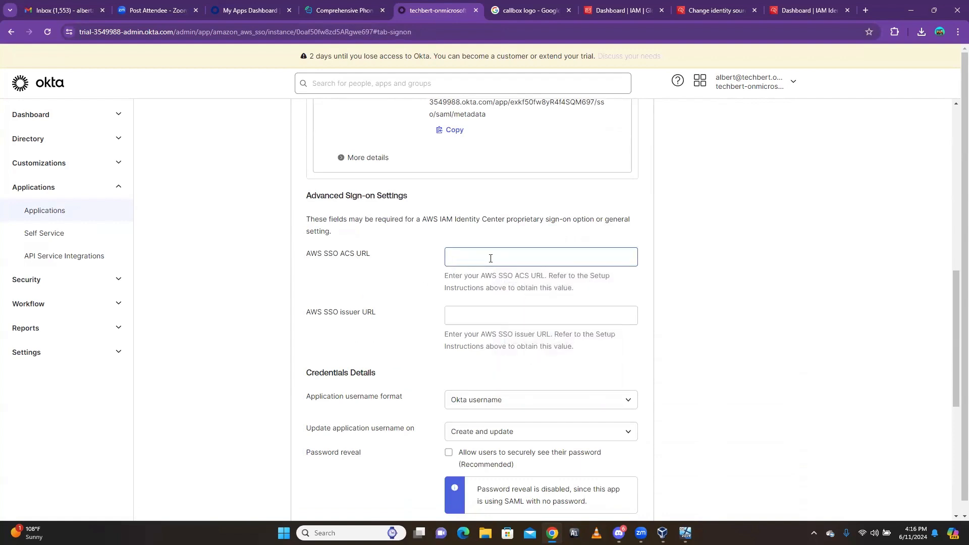
Copy the IAM Identity Center Assertion Consumer Service (ACS) URL from the AWS identity source wizard into Okta's AWS SSO ACS URL field
click(804, 10)
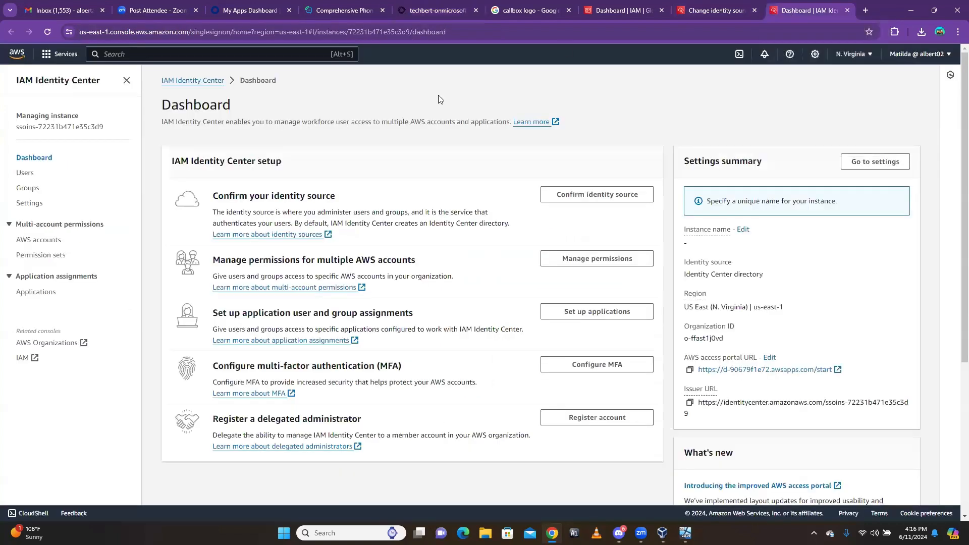
click(699, 8)
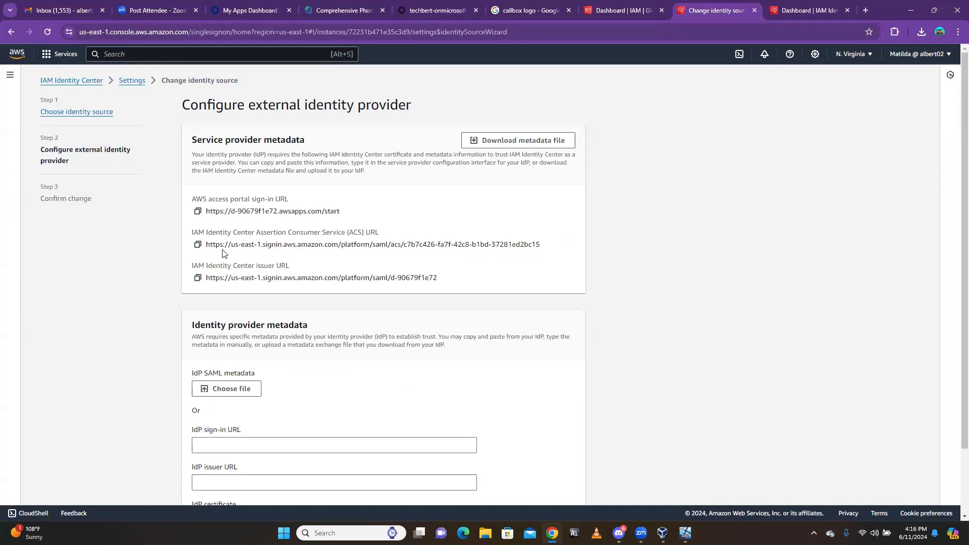
click(197, 244)
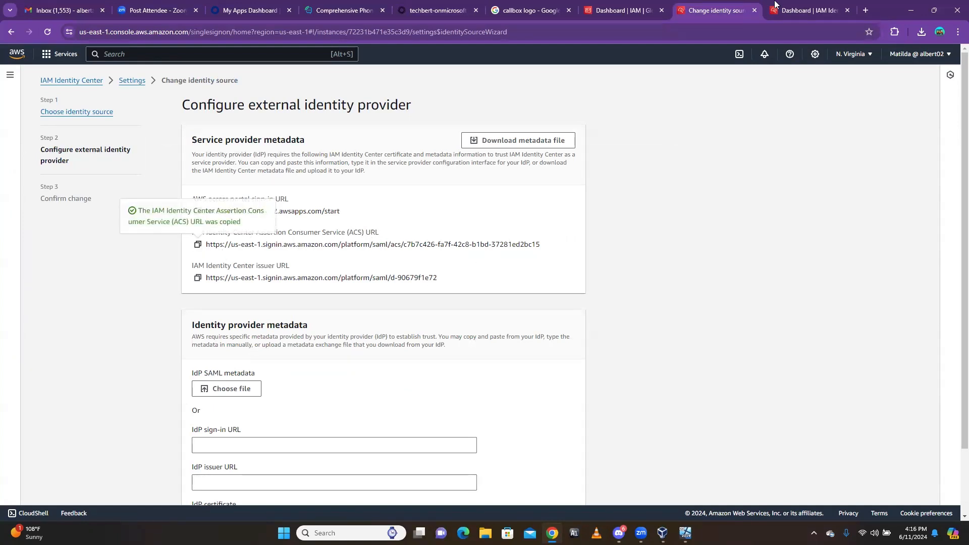
click(437, 11)
click(469, 250)
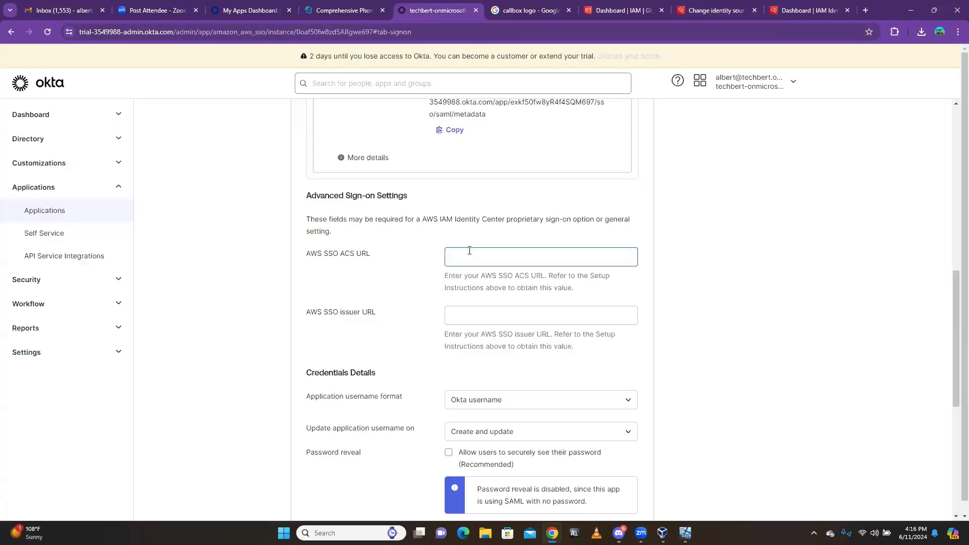
click(468, 251)
key(ctrl+v)
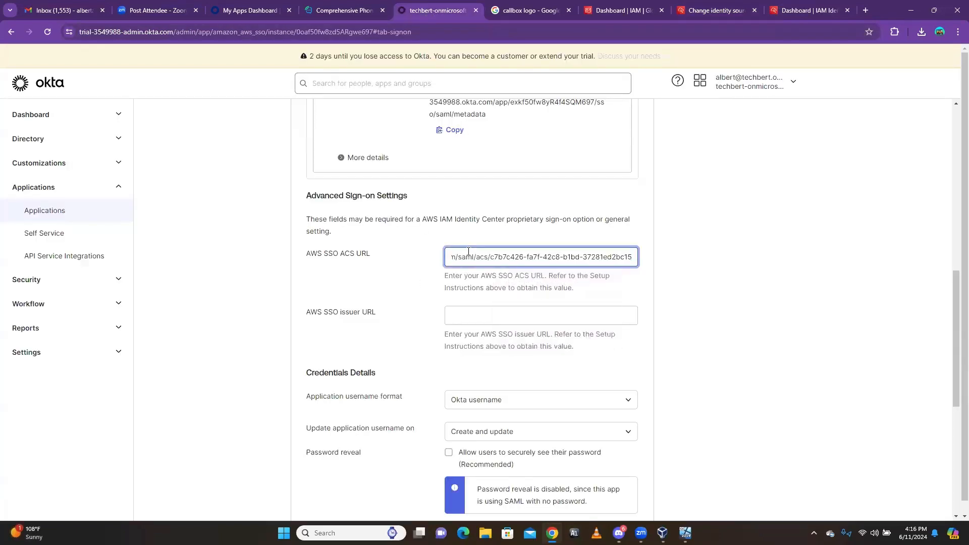
Copy the IAM Identity Center issuer URL from AWS into Okta's AWS SSO issuer URL field and save the sign-on settings
click(705, 12)
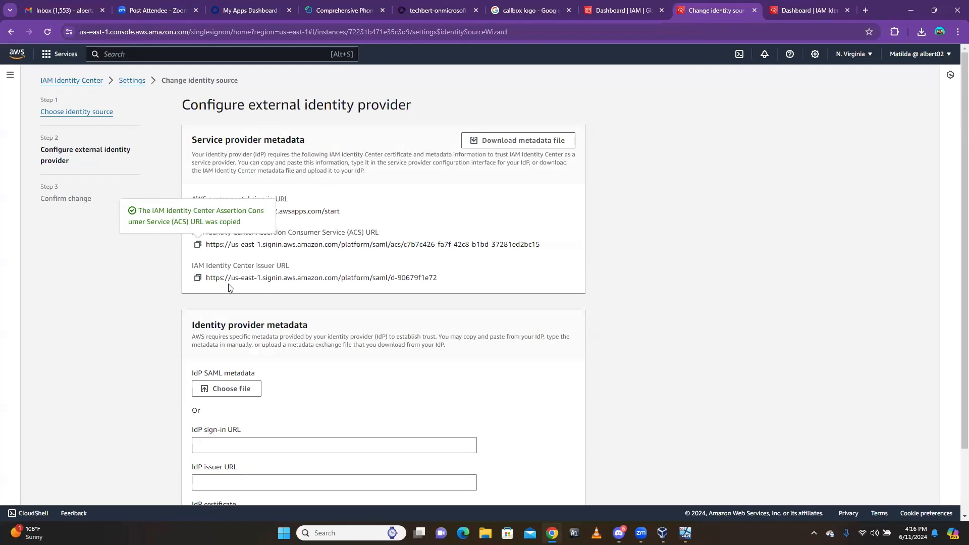
click(198, 278)
click(435, 11)
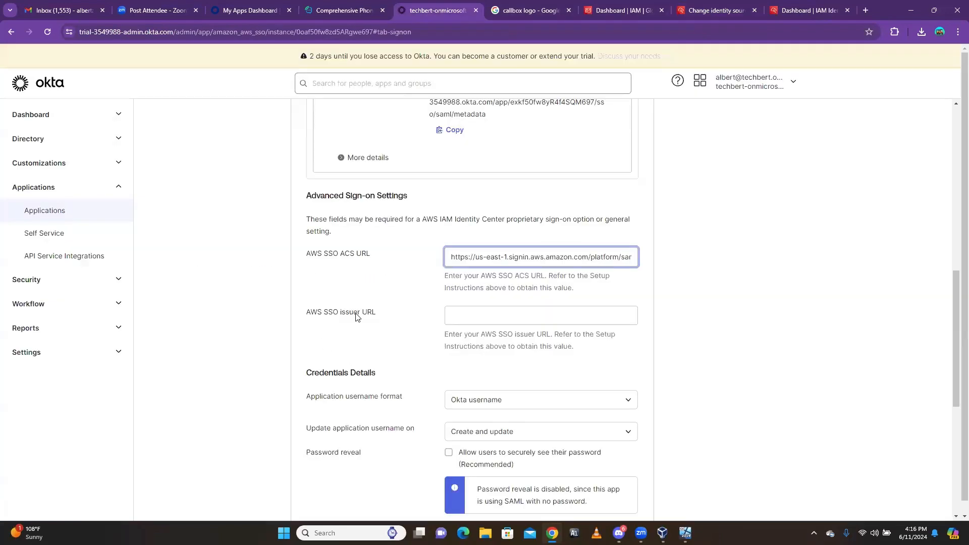
click(484, 316)
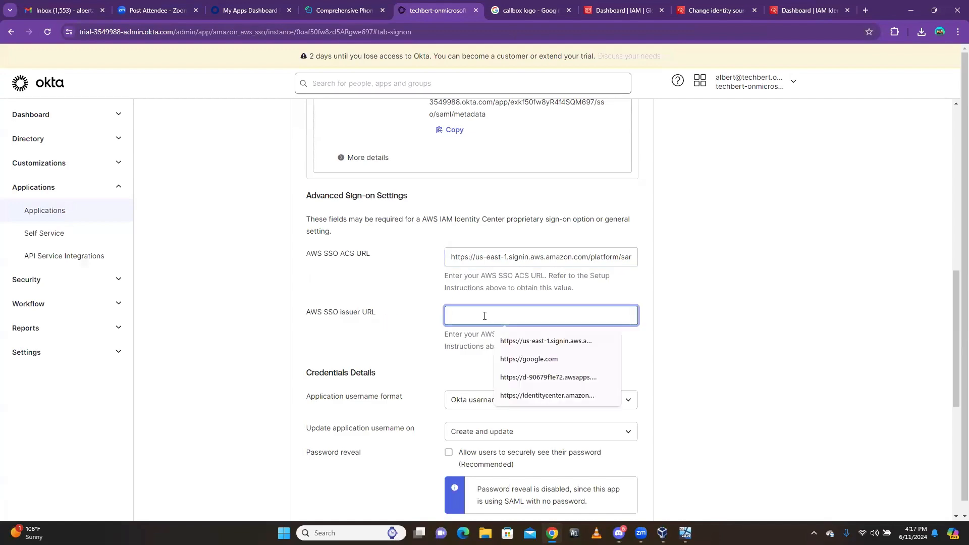
key(ctrl+v)
scroll(472, 335, down, 6)
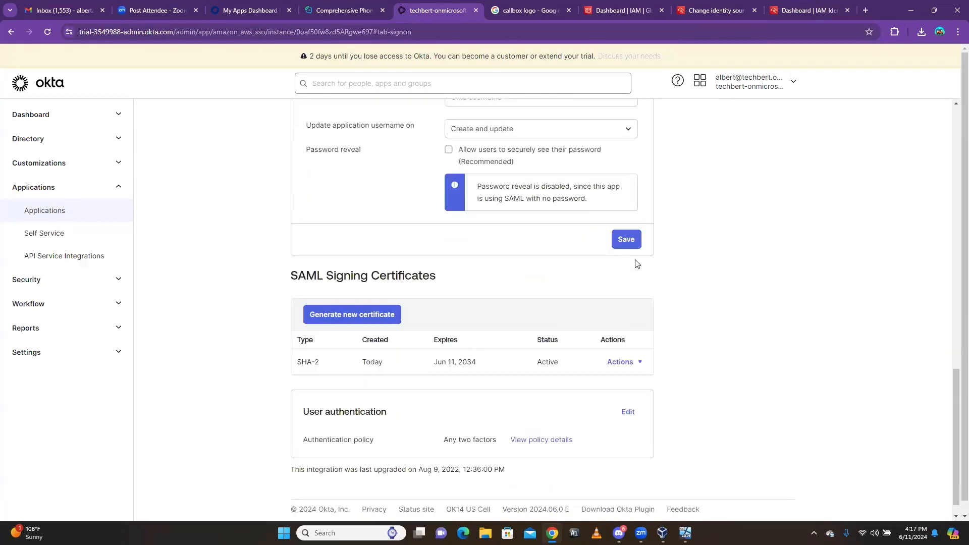
click(628, 239)
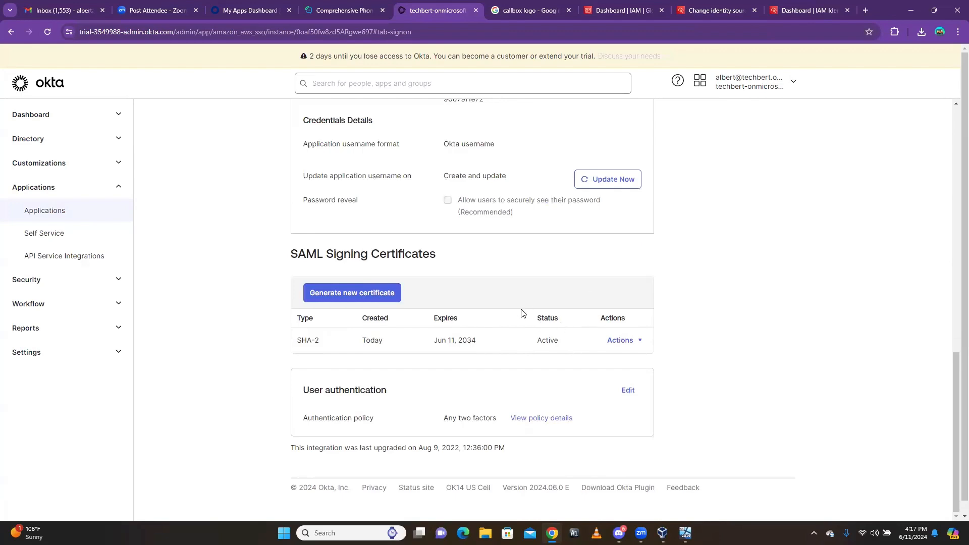
Open Okta's SAML setup instructions for the app and review the configuration steps for IAM Identity Center
scroll(522, 312, up, 5)
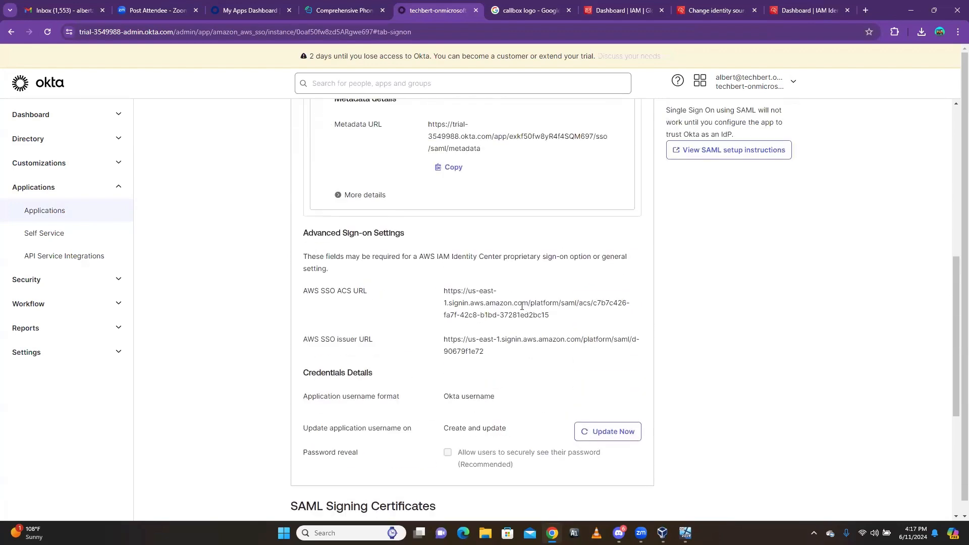
scroll(522, 306, up, 3)
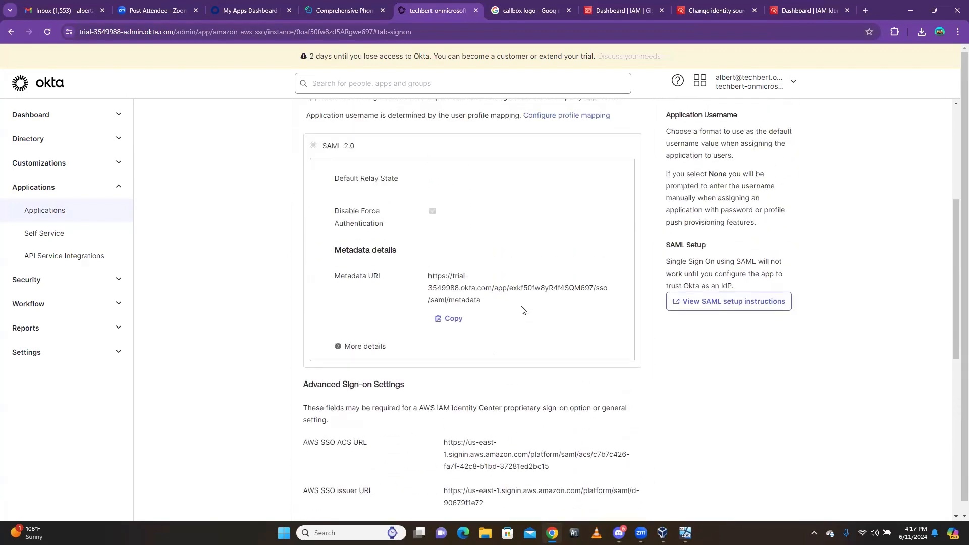
click(729, 302)
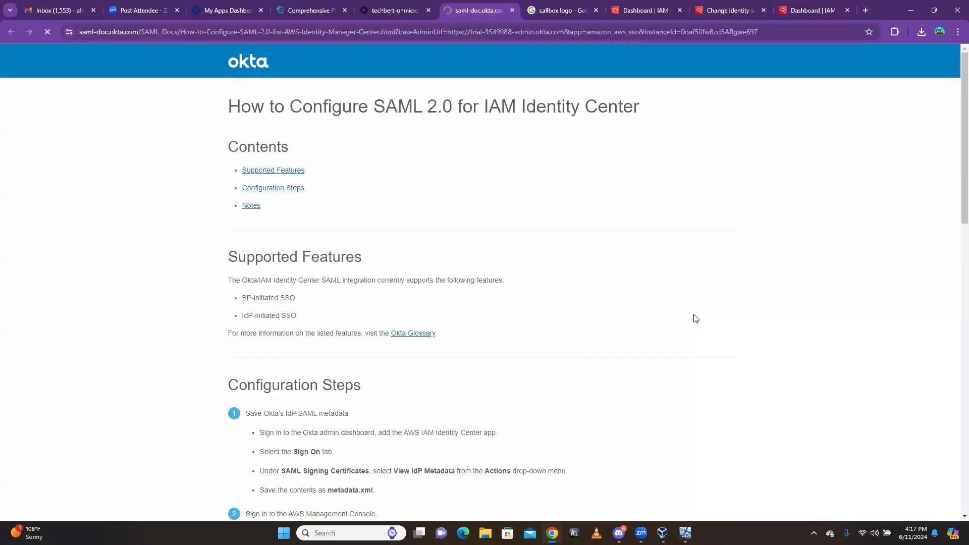
scroll(437, 316, down, 5)
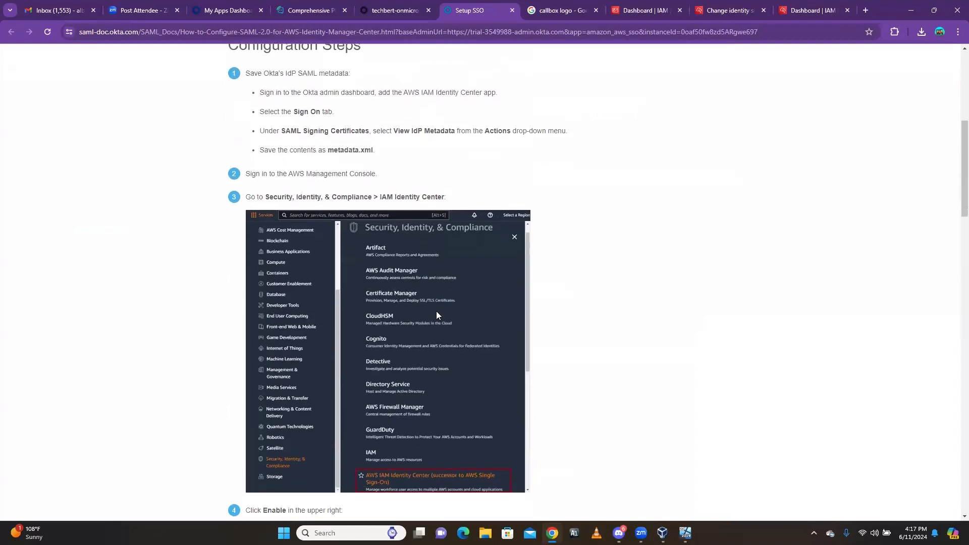
scroll(437, 313, down, 4)
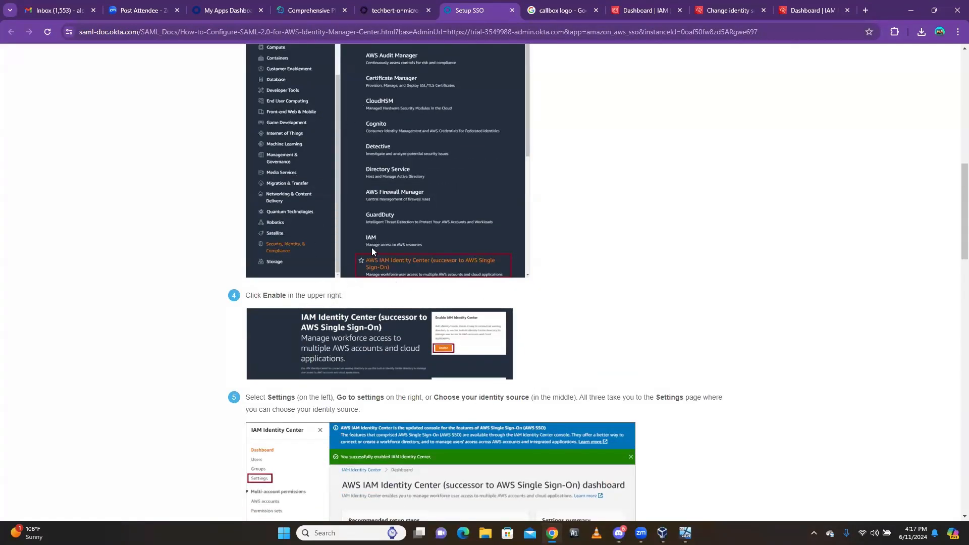
scroll(399, 262, down, 5)
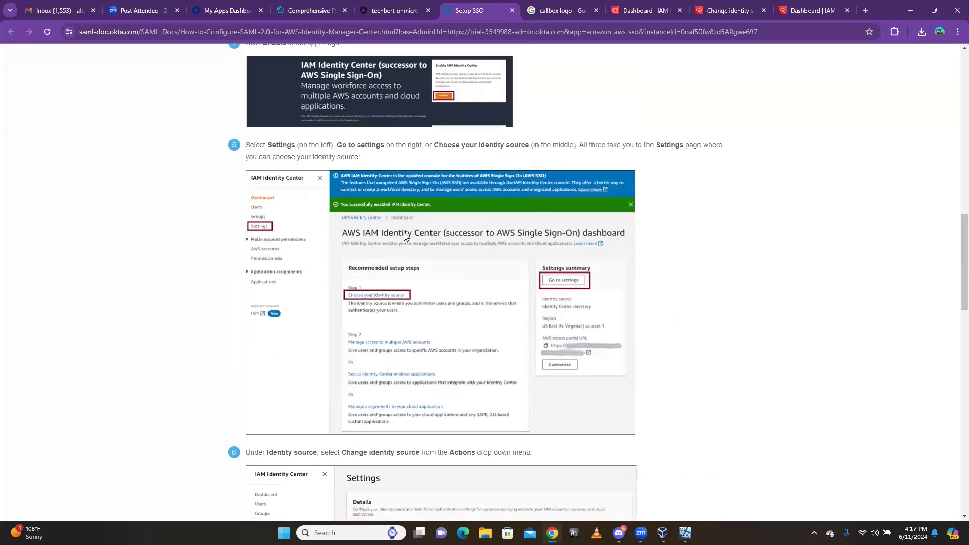
scroll(391, 308, down, 5)
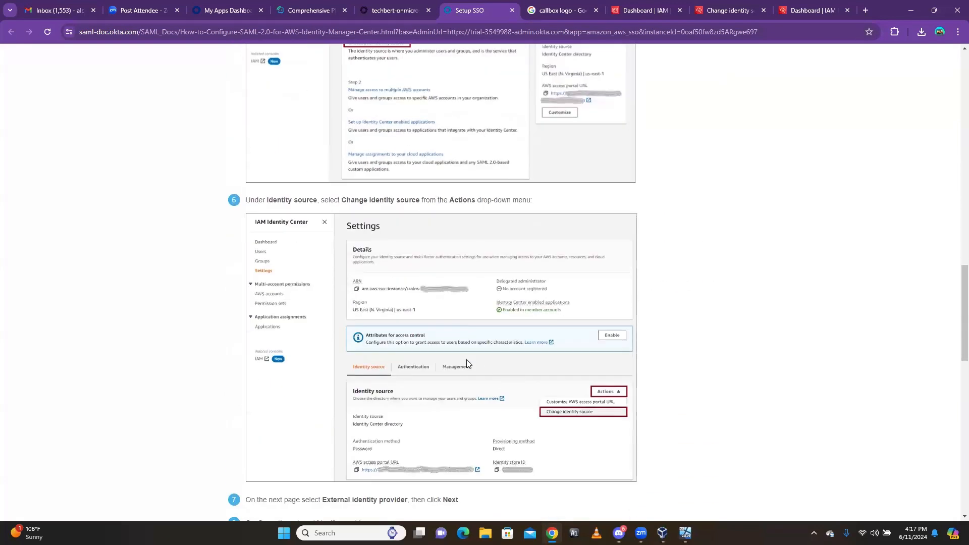
scroll(362, 262, down, 4)
scroll(362, 262, down, 10)
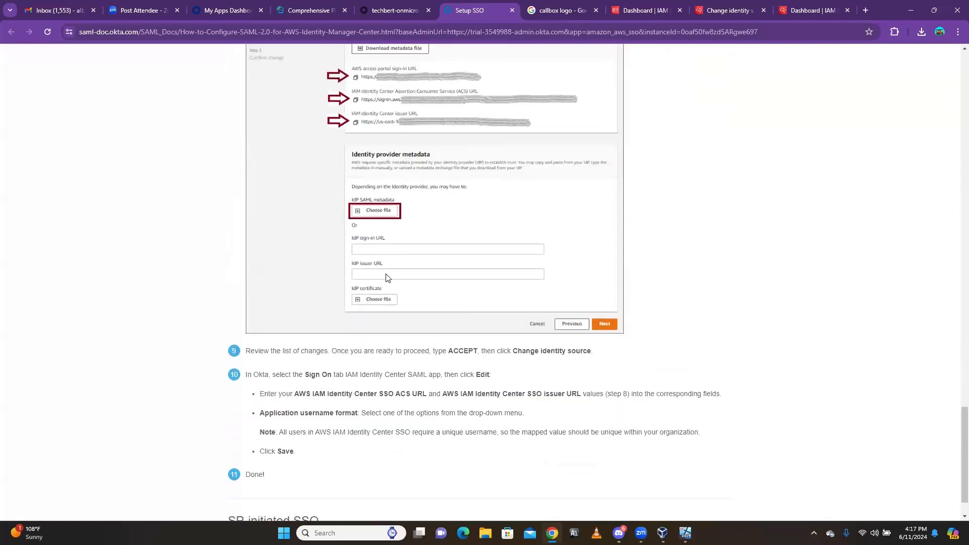
scroll(389, 281, up, 11)
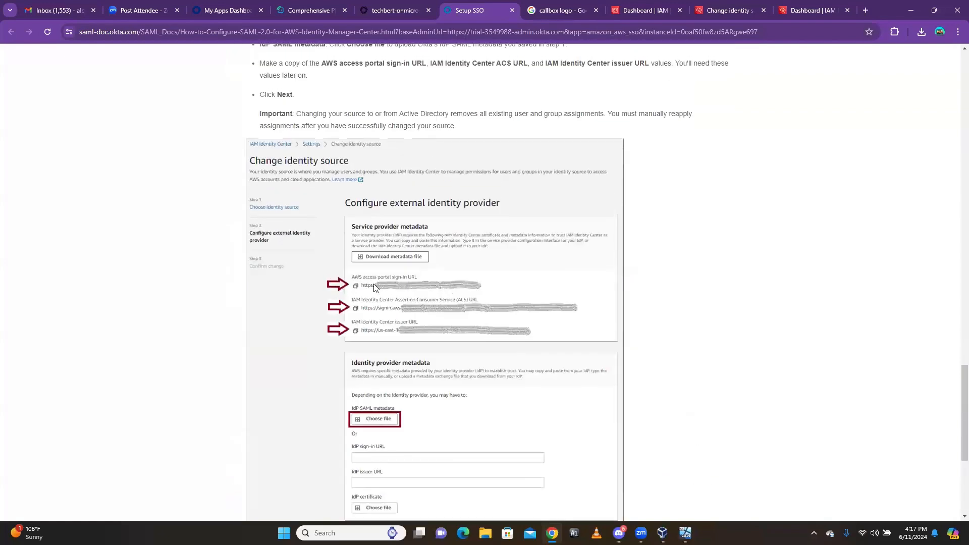
scroll(376, 288, up, 15)
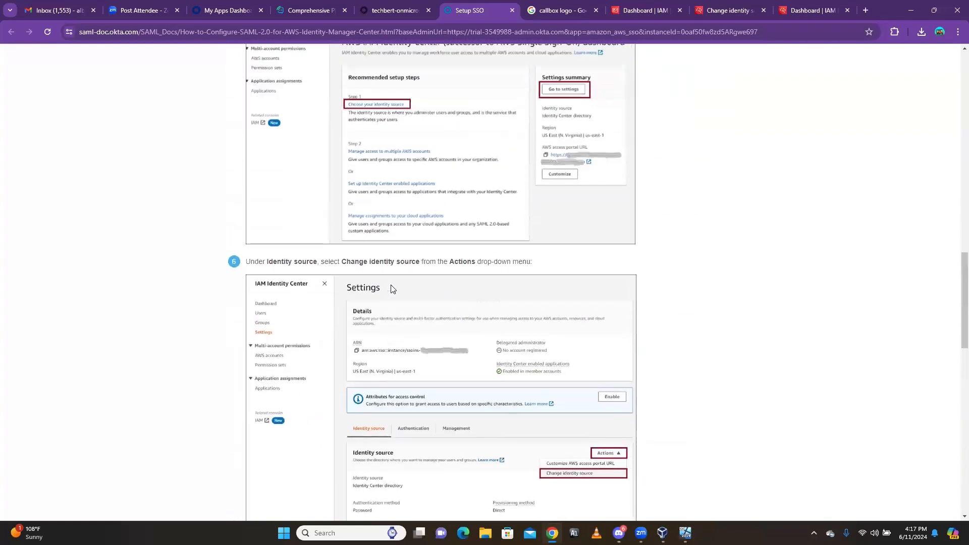
scroll(393, 288, up, 12)
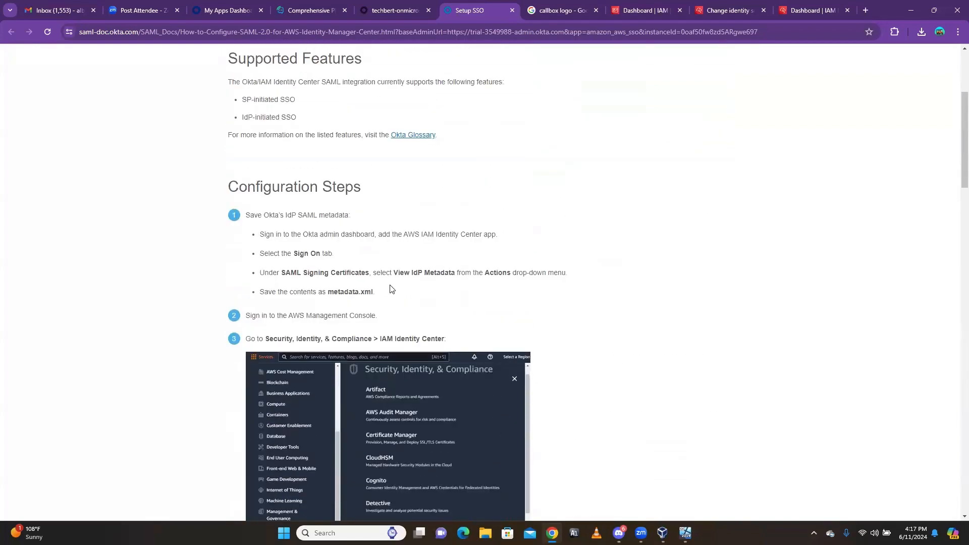
scroll(411, 302, down, 20)
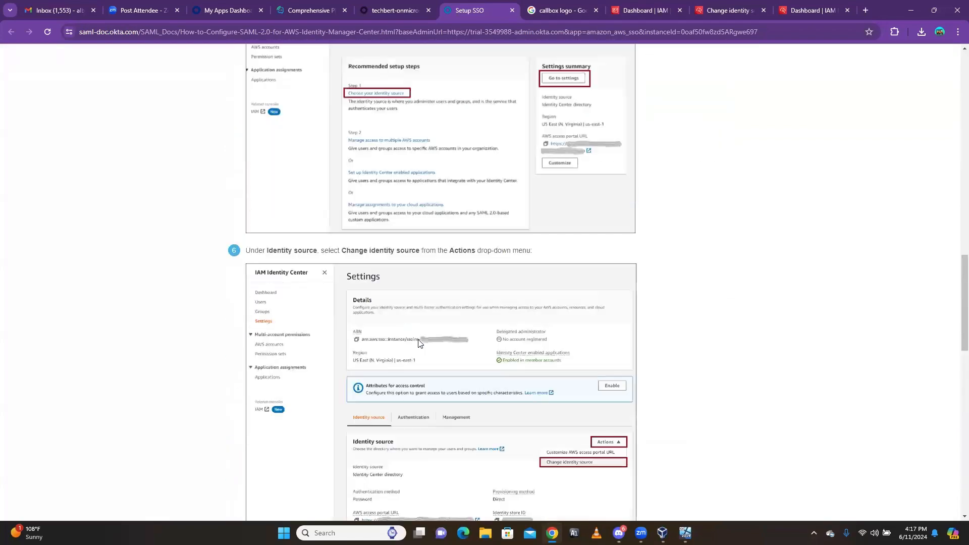
Check the identity provider metadata fields required in AWS, close the SAML setup instructions, and return to the Okta app's sign-on settings
click(713, 7)
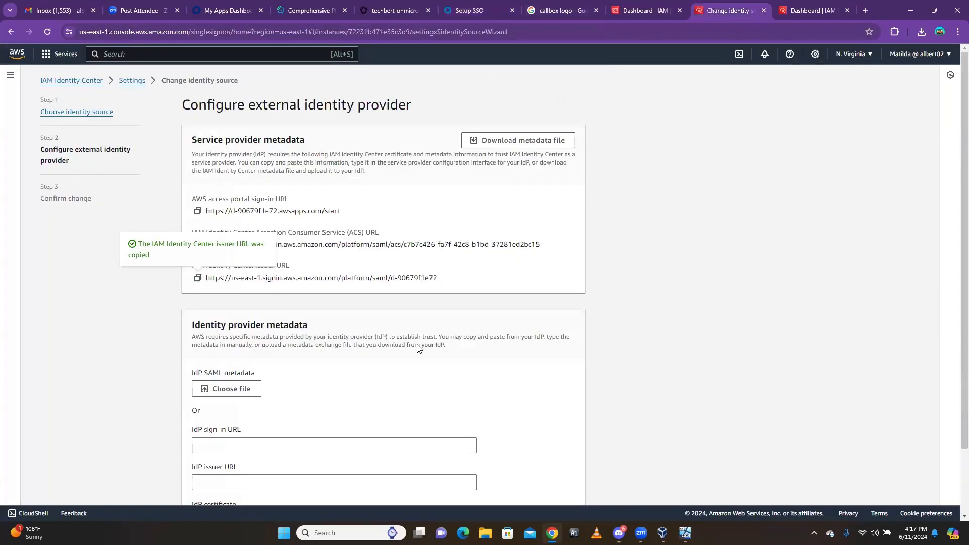
scroll(233, 345, down, 2)
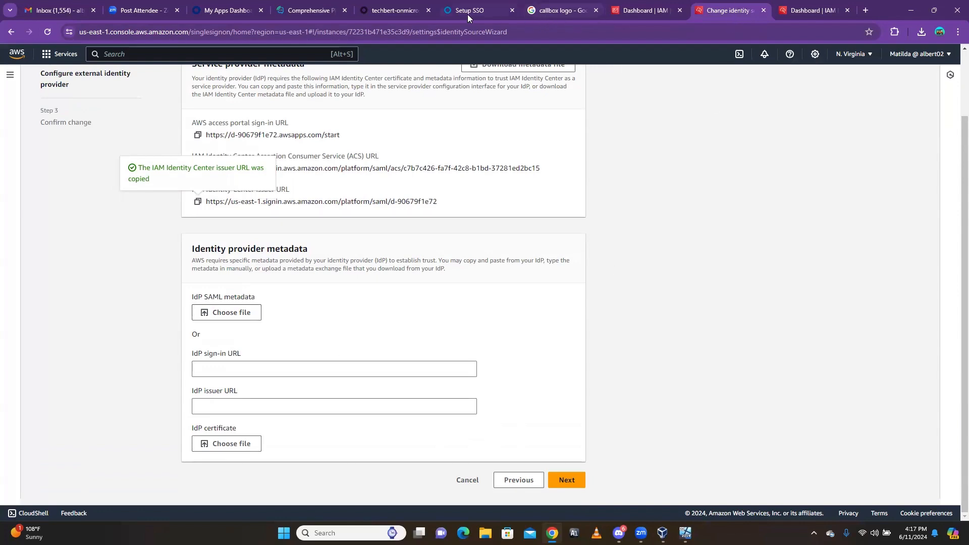
click(397, 11)
click(507, 11)
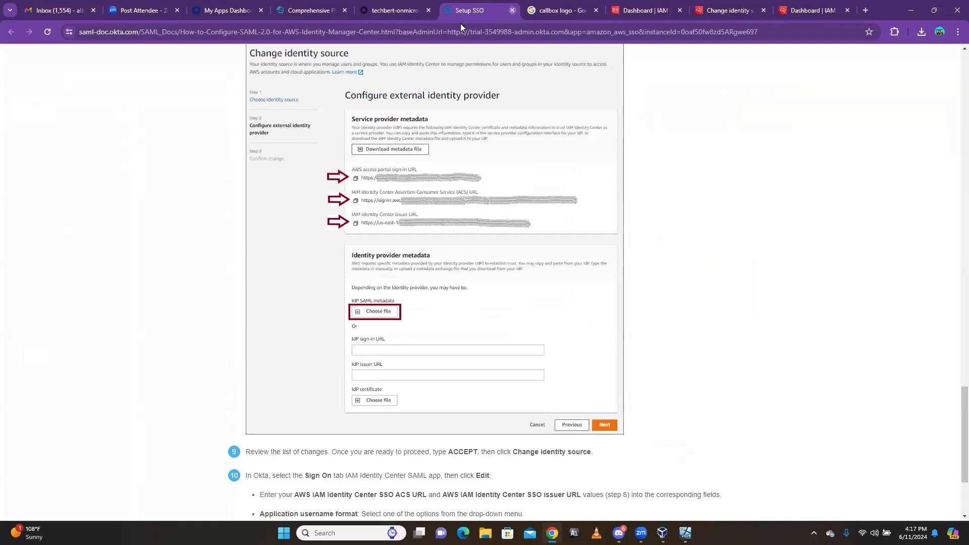
key(ctrl+w)
click(391, 16)
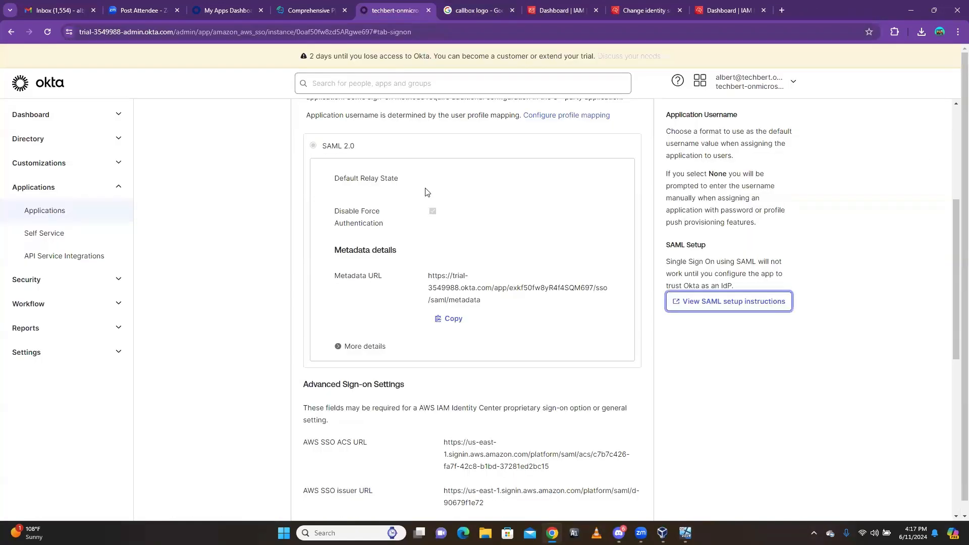
Expand the Okta app's metadata details and copy its Sign on URL into the IdP sign-in URL field in AWS
click(338, 348)
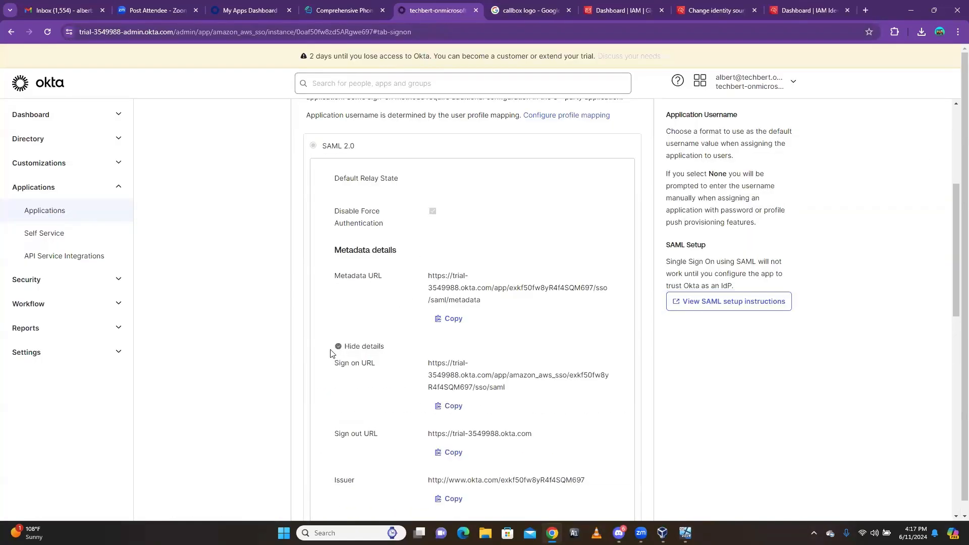
scroll(315, 316, down, 2)
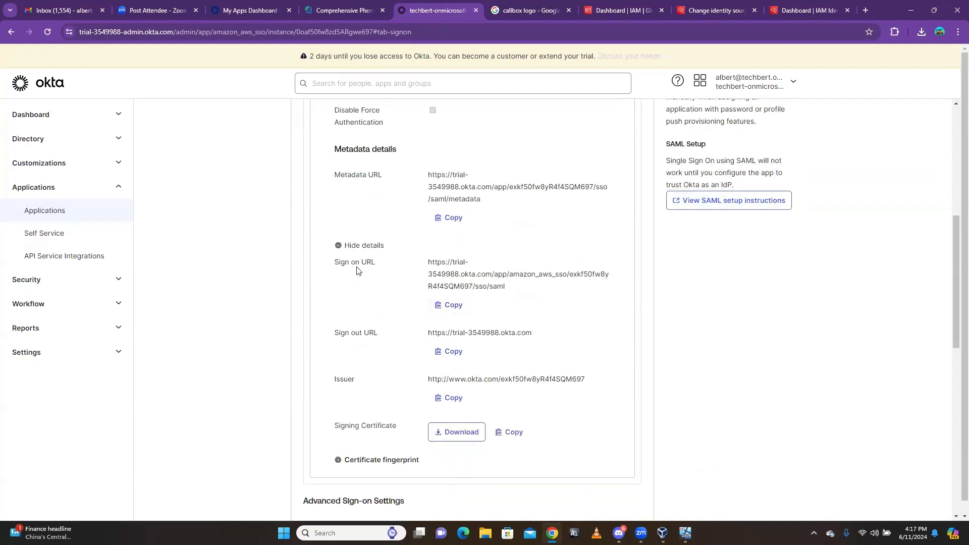
click(452, 306)
click(709, 14)
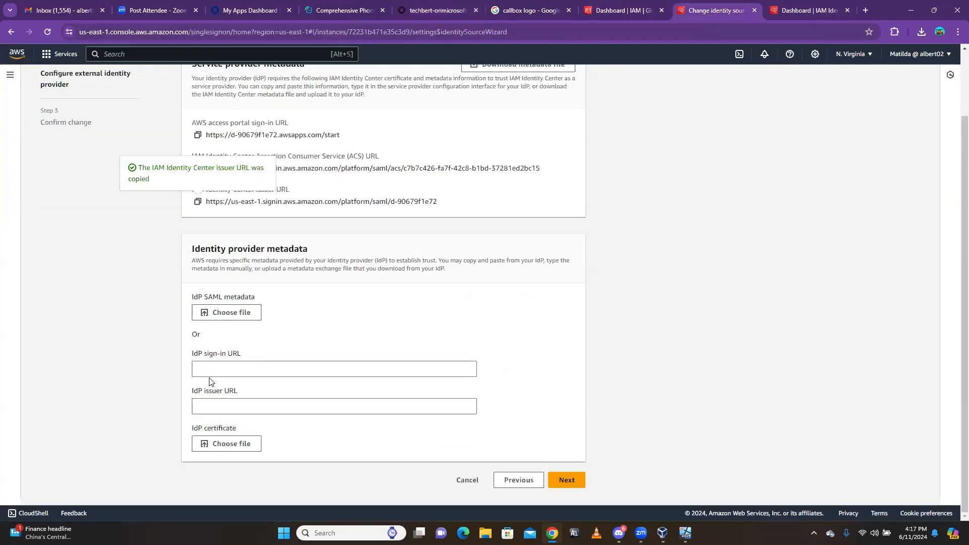
click(218, 369)
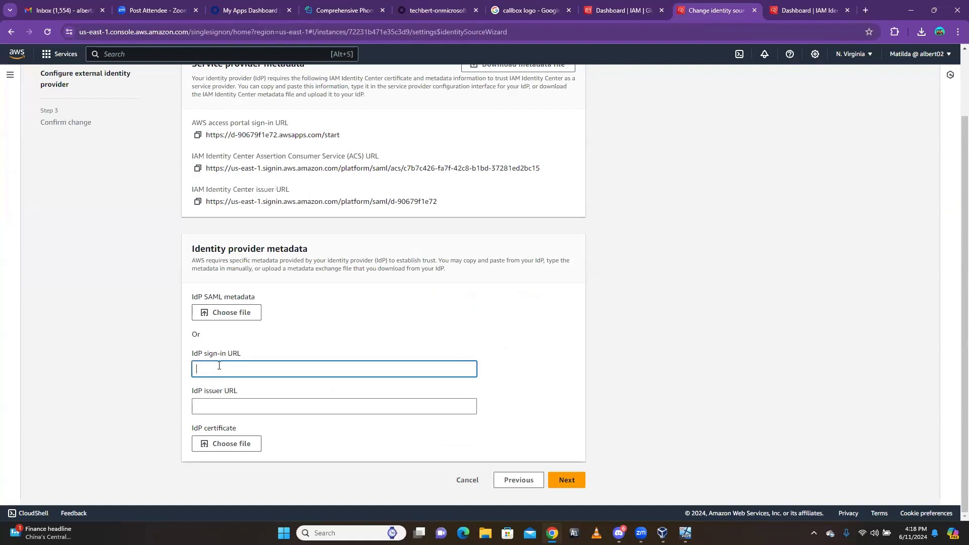
key(ctrl+v)
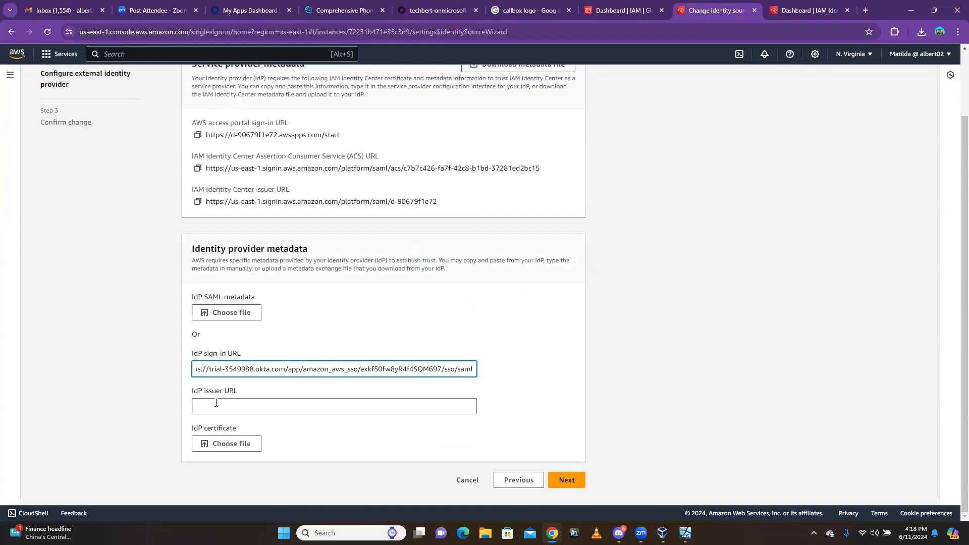
Copy the Issuer value from the Okta metadata details into the IdP issuer URL field in AWS
click(432, 10)
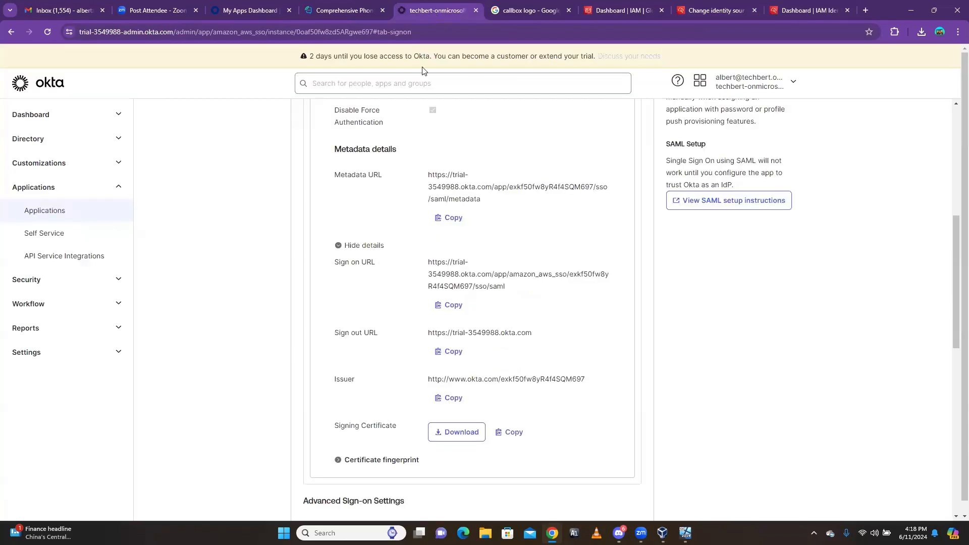
click(451, 398)
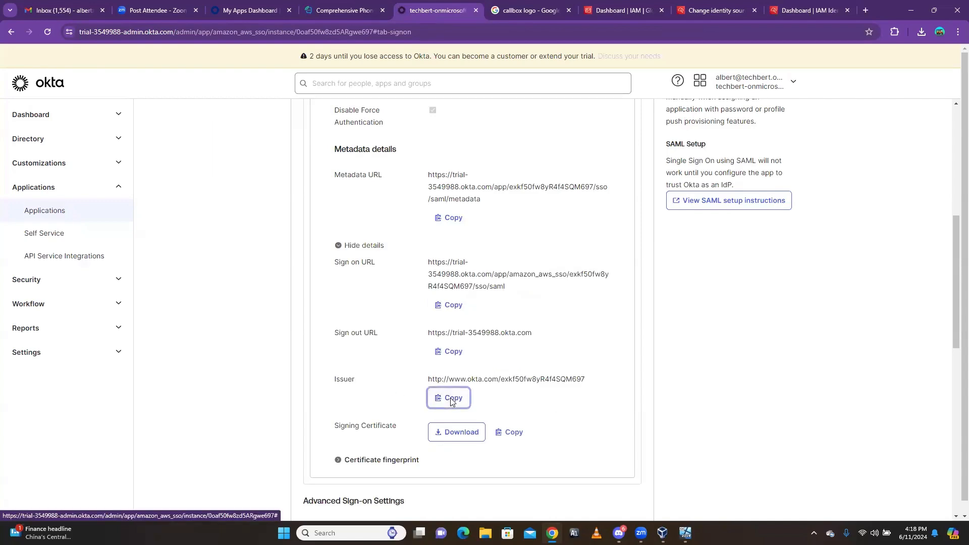
click(624, 10)
click(692, 9)
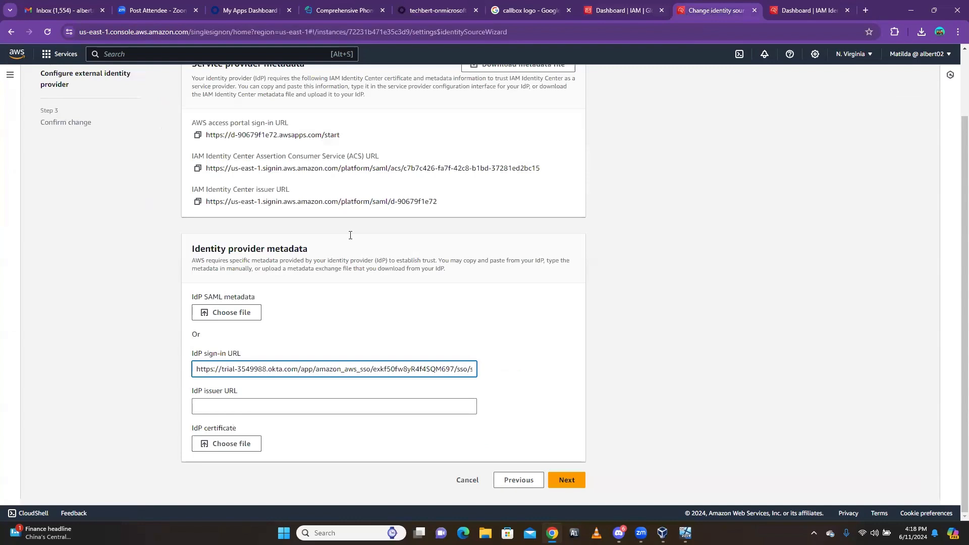
click(266, 404)
key(ctrl+v)
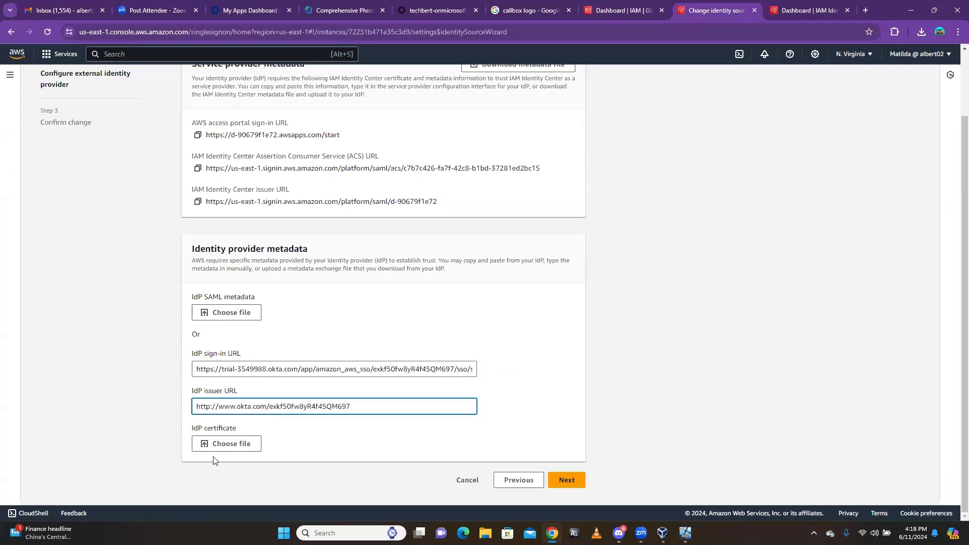
Download the signing certificate from the metadata details of the AWS IAM Identity Center app in Okta
click(439, 14)
scroll(462, 286, down, 3)
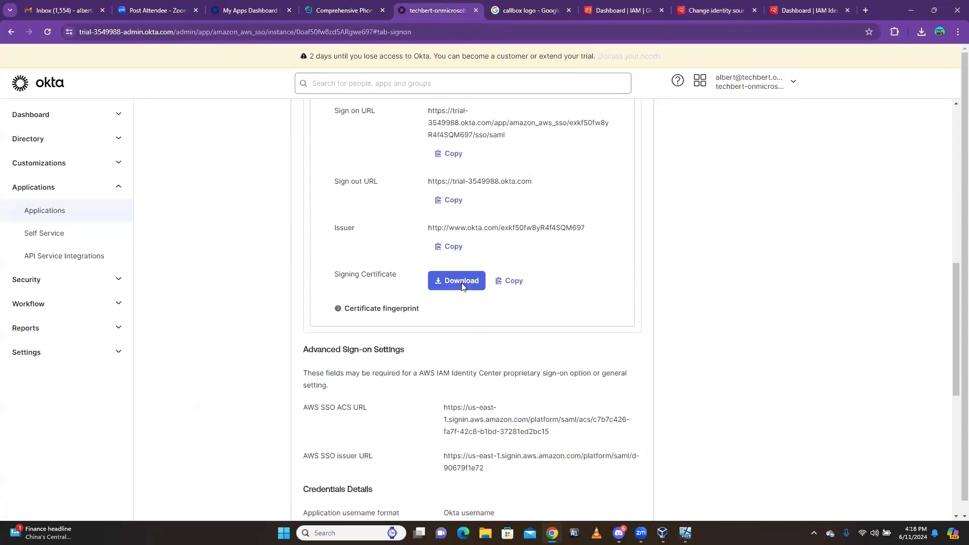
click(461, 285)
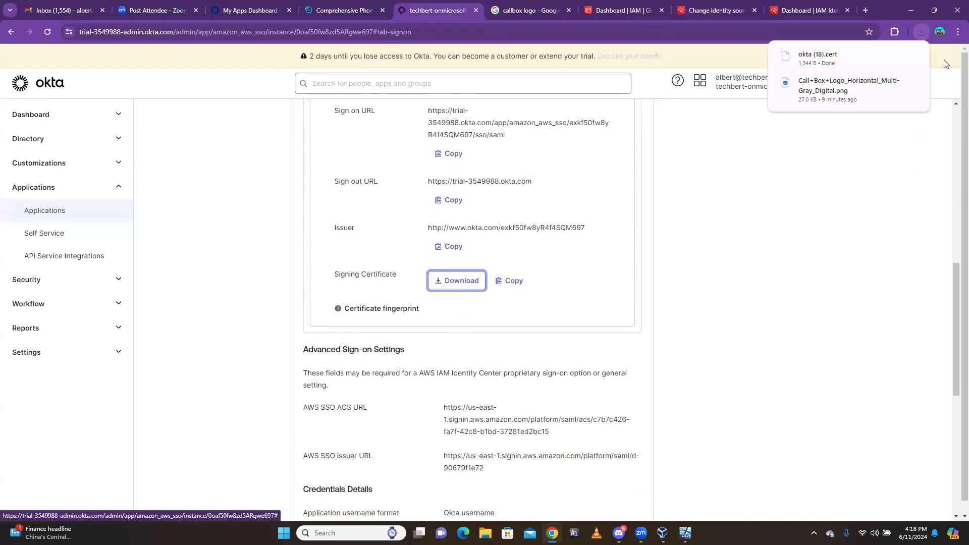
Upload okta (18).cert as the IdP certificate in the AWS identity provider metadata
click(712, 10)
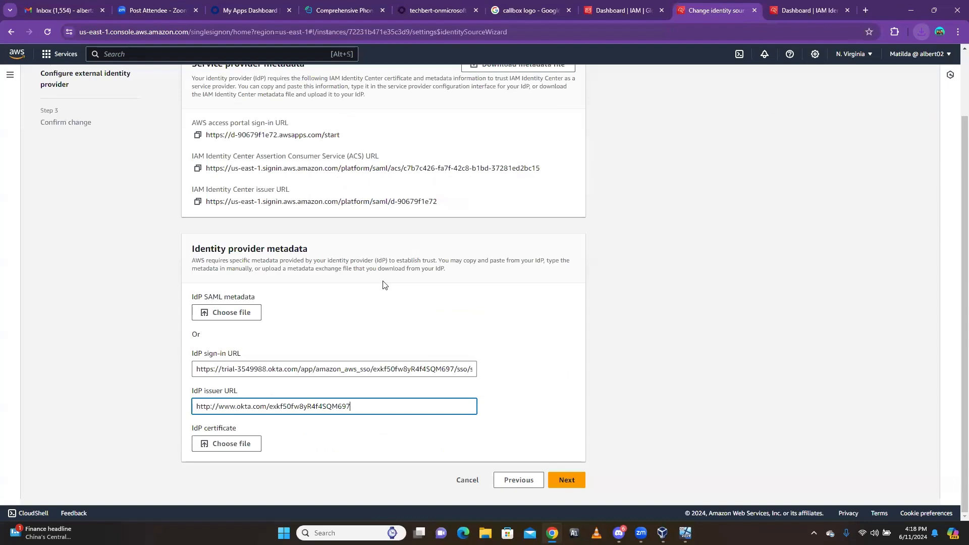
click(249, 454)
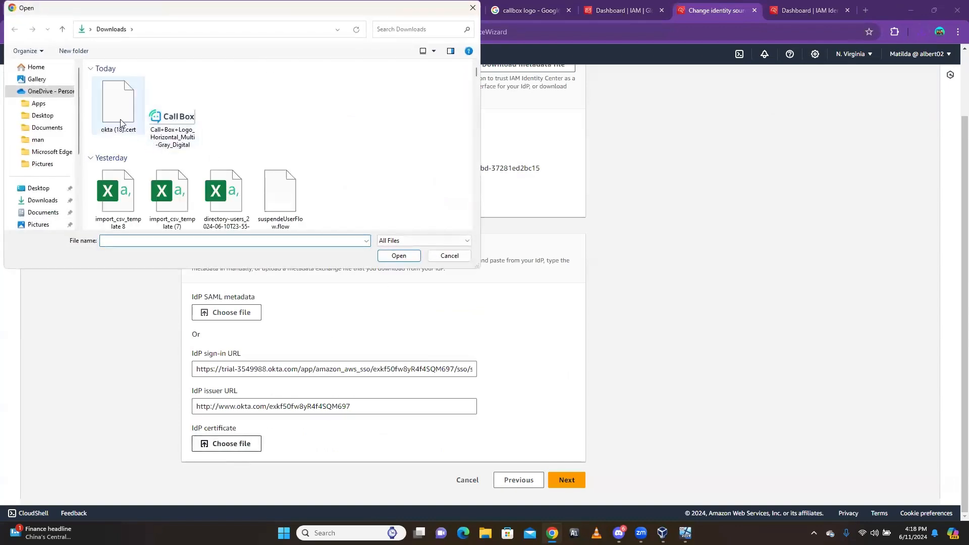
click(120, 123)
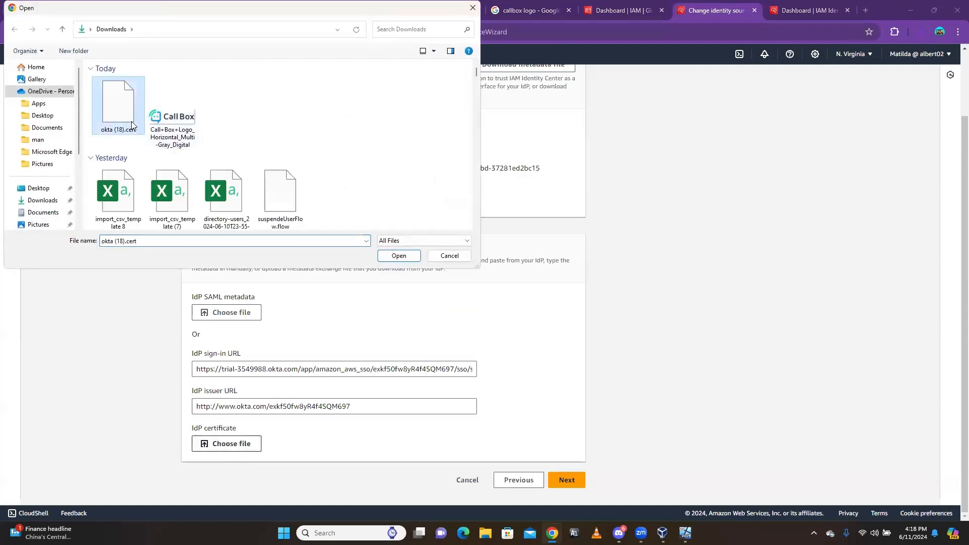
click(399, 256)
scroll(521, 376, down, 1)
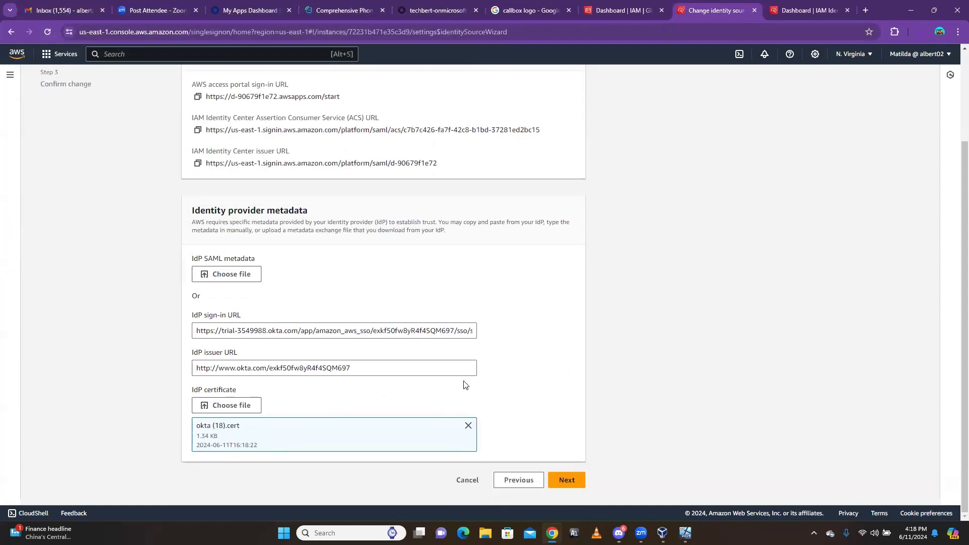
Review the external identity provider configuration, enter ACCEPT as confirmation, and change the identity source
click(572, 481)
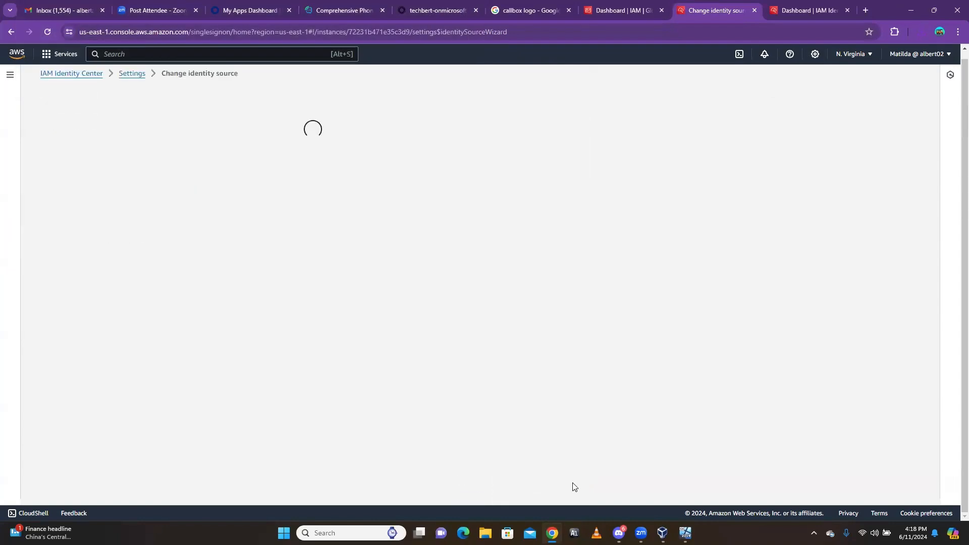
scroll(307, 332, down, 2)
scroll(219, 257, up, 1)
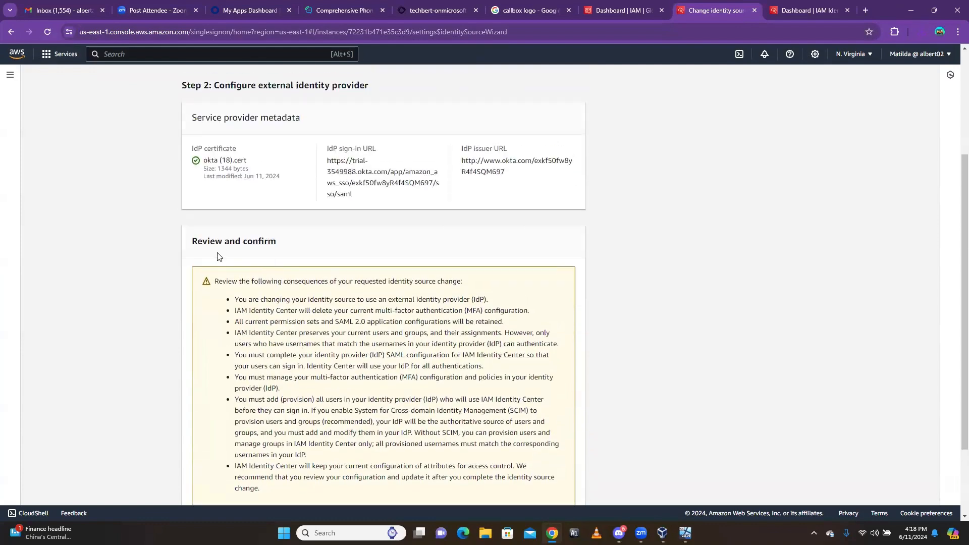
scroll(252, 259, down, 2)
click(212, 445)
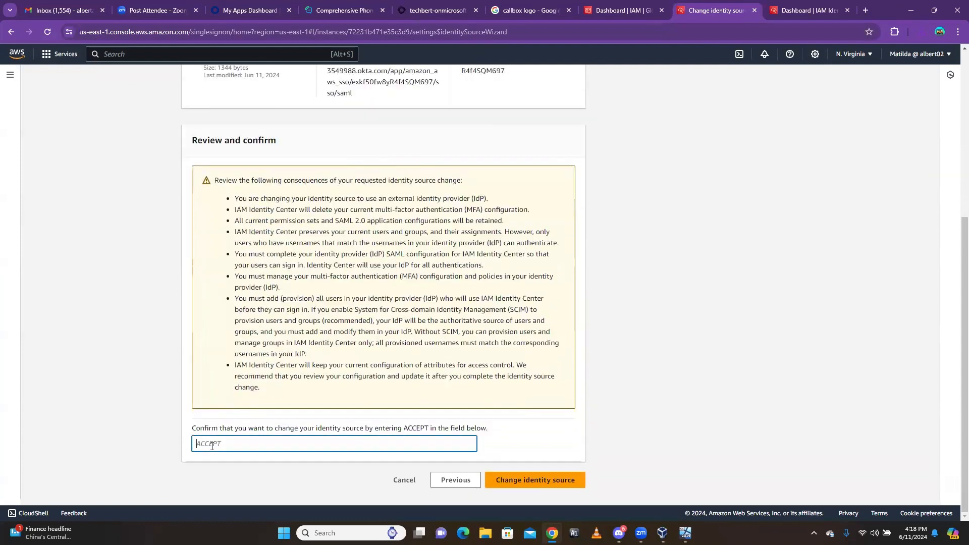
text(A)
key(BackSpace)
key(BackSpace)
key(BackSpace)
text(AC)
click(542, 483)
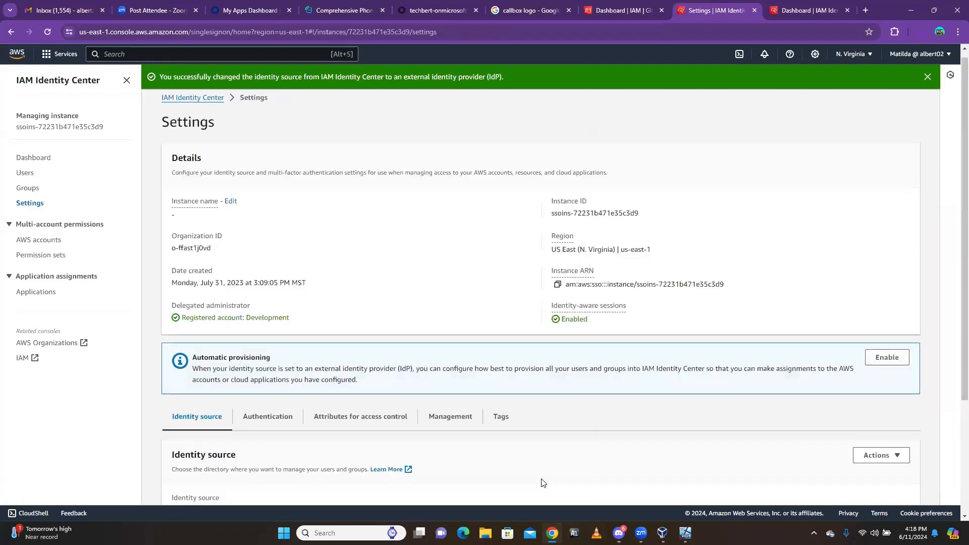
scroll(495, 411, down, 3)
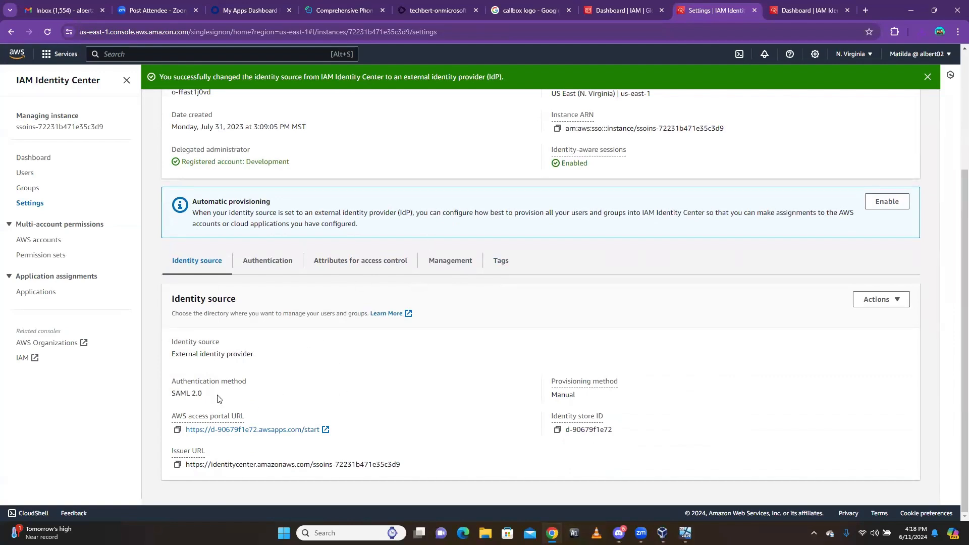
scroll(439, 426, up, 2)
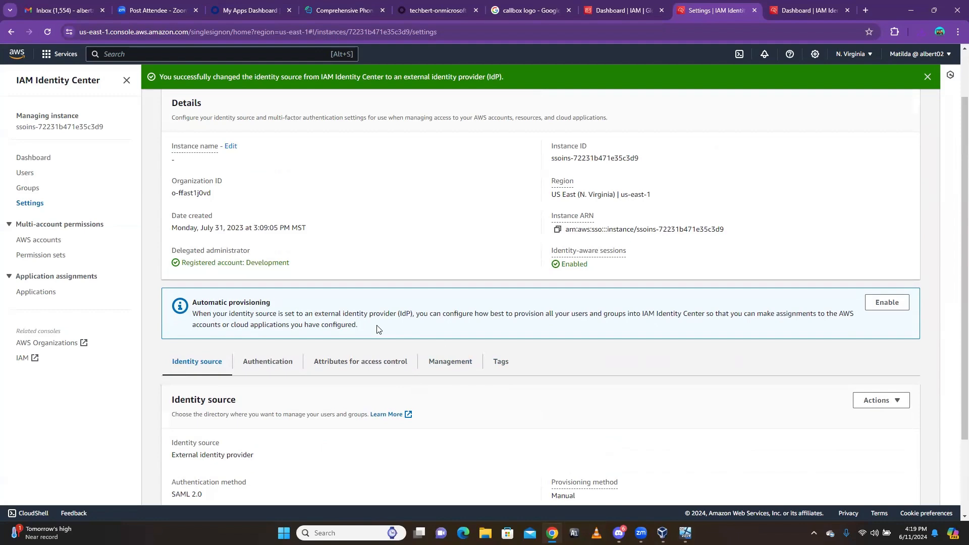
Assign the AWS IAM Identity Center app in Okta to the first listed person, keeping the prefilled username
click(407, 6)
scroll(366, 210, up, 10)
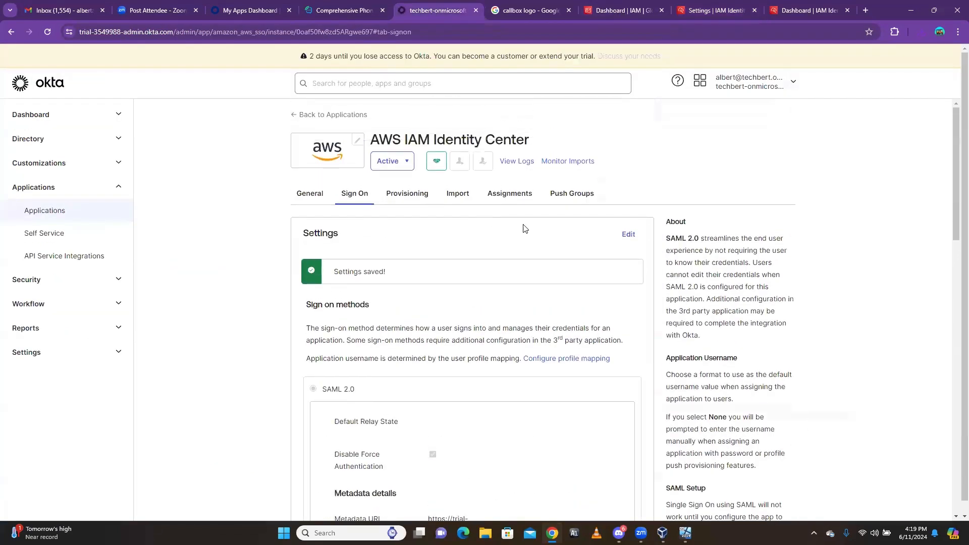
click(508, 194)
click(339, 235)
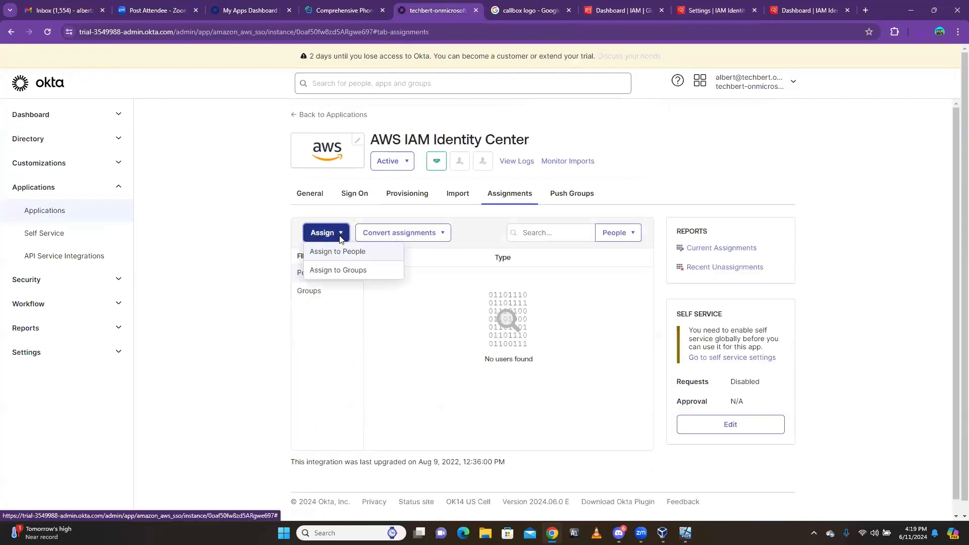
click(343, 251)
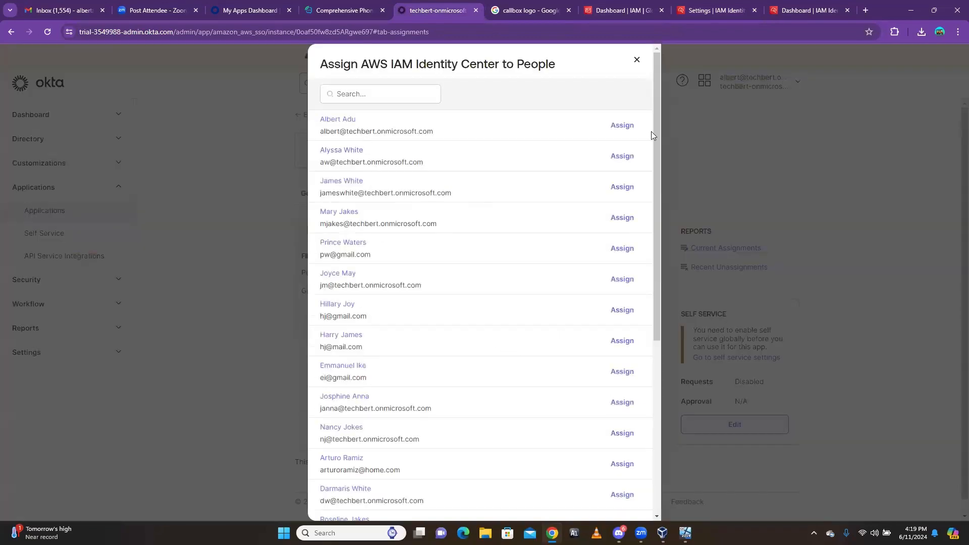
click(612, 129)
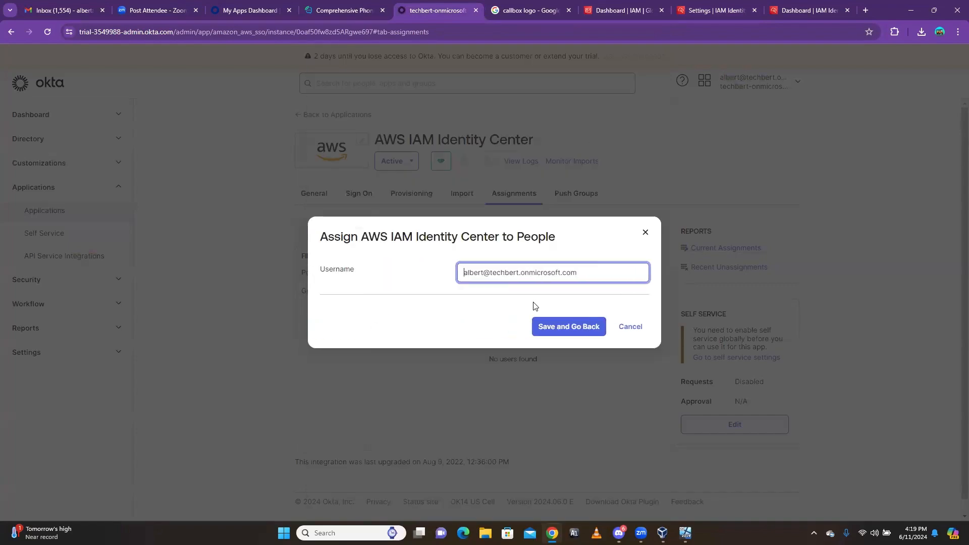
click(558, 334)
scroll(461, 417, down, 10)
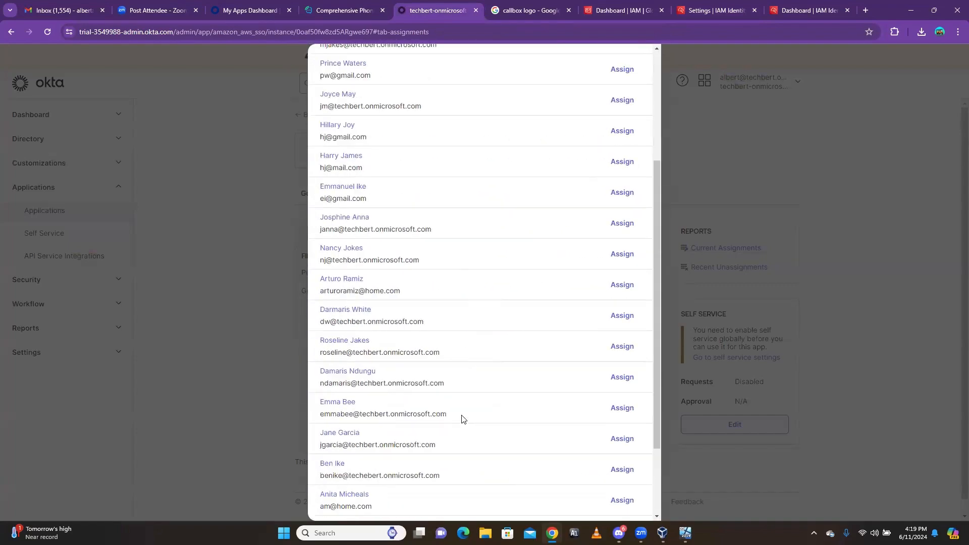
click(625, 483)
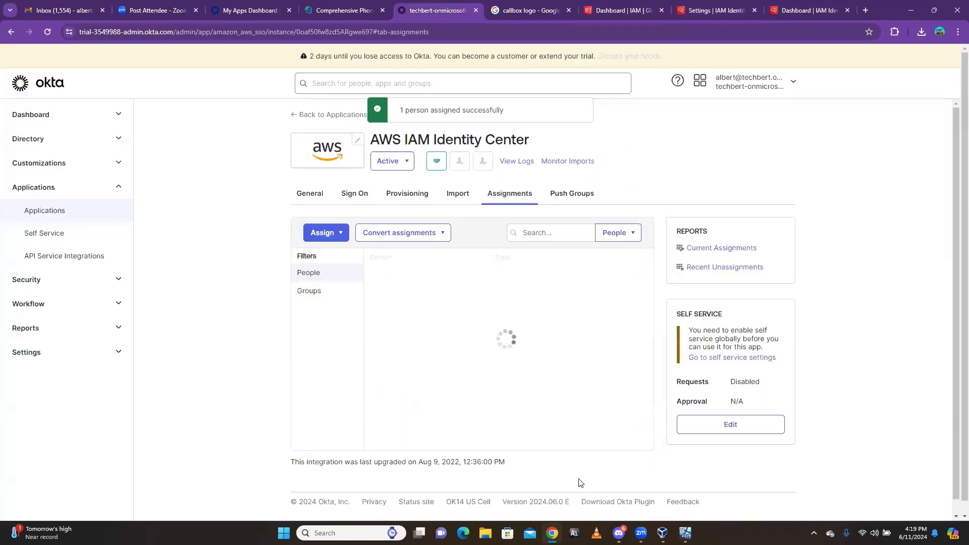
Reload the Okta My Apps dashboard, test launching AWS IAM Identity Center, and close the opened AWS page
click(246, 13)
click(48, 32)
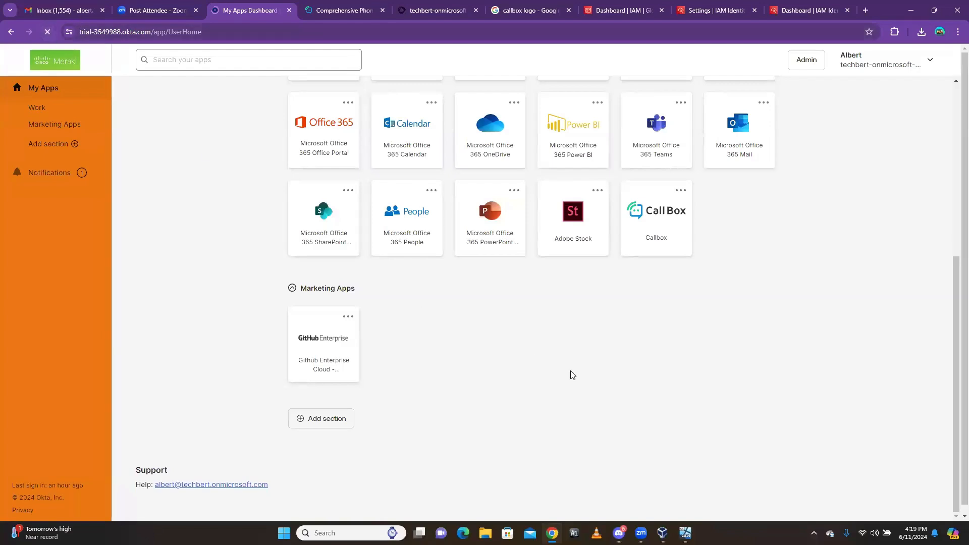
scroll(571, 368, down, 5)
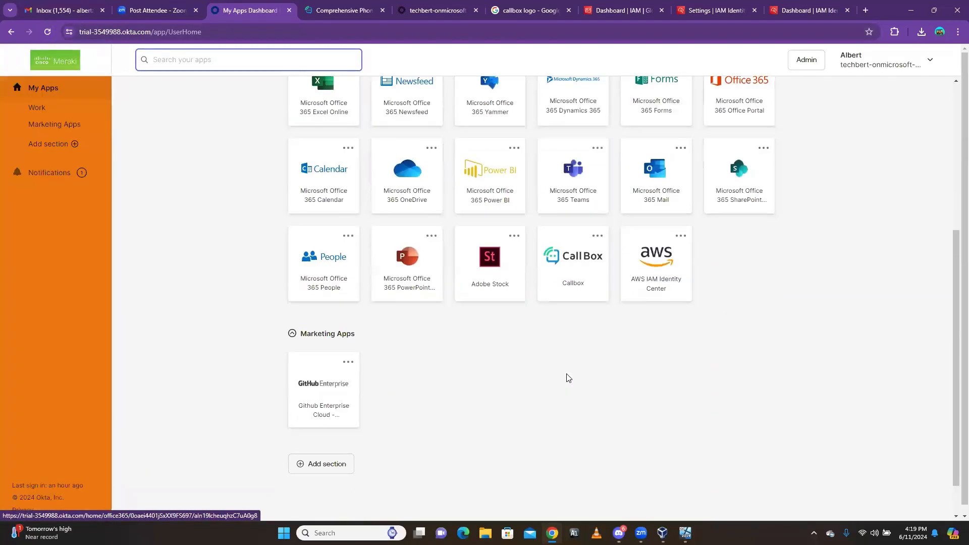
click(656, 274)
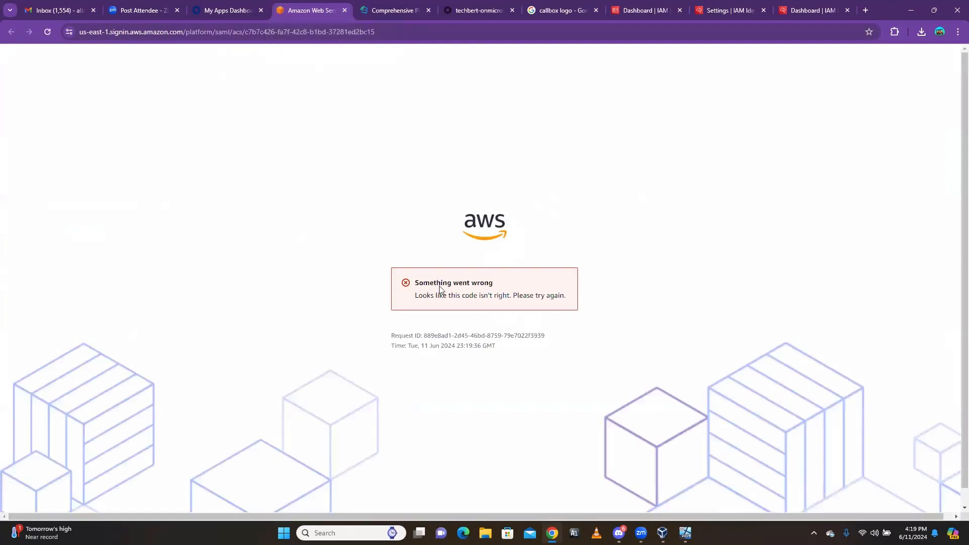
click(344, 11)
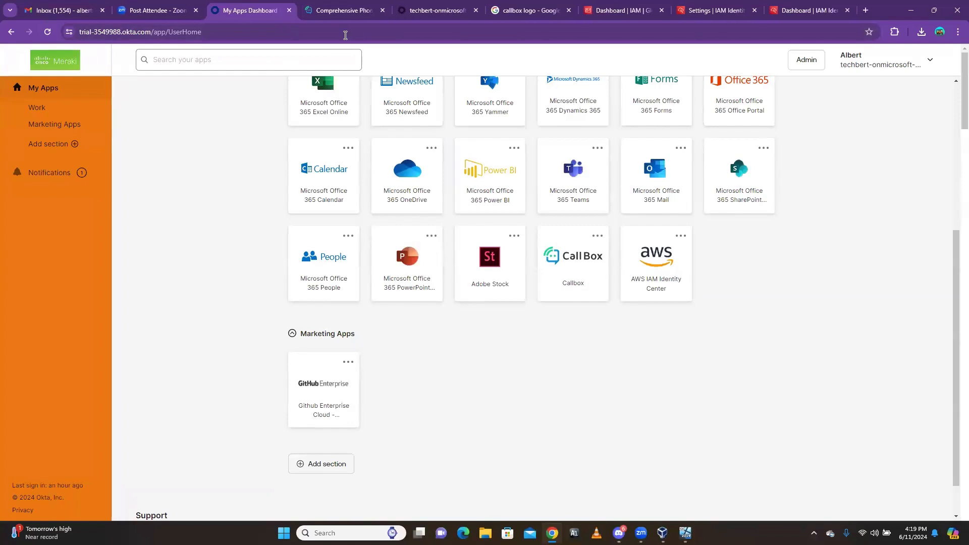
scroll(554, 361, up, 3)
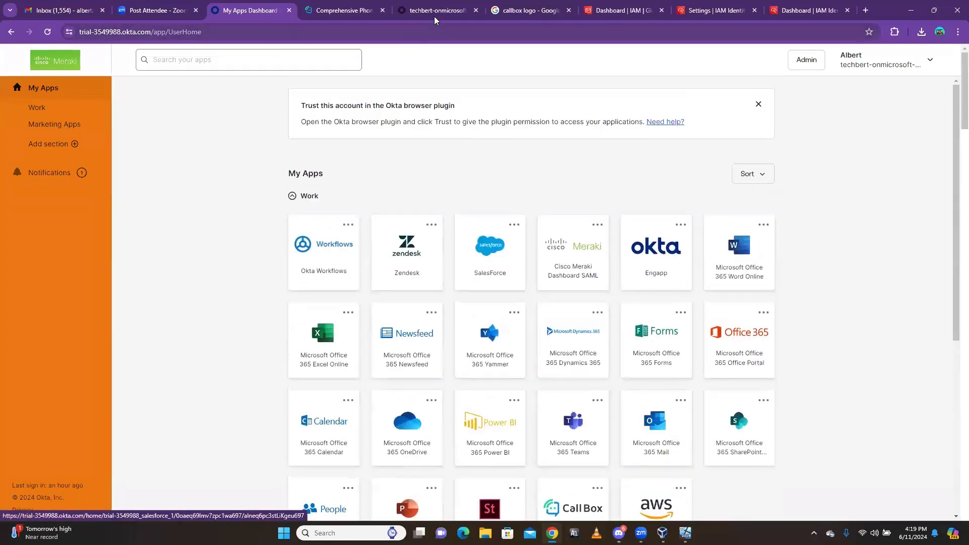
Check the app assignment in Okta, and examine the AWS Identity Center users list and add-user form
click(437, 10)
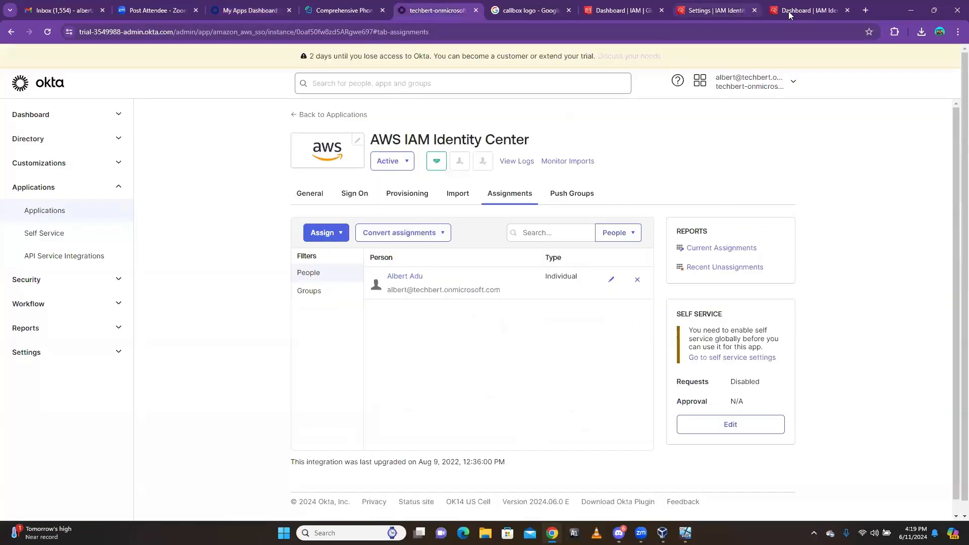
click(715, 10)
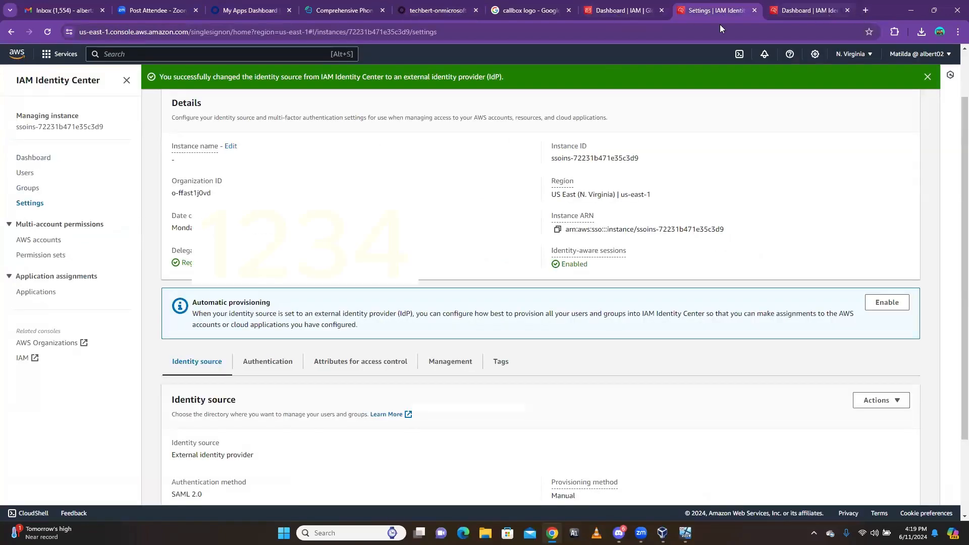
click(807, 10)
click(25, 173)
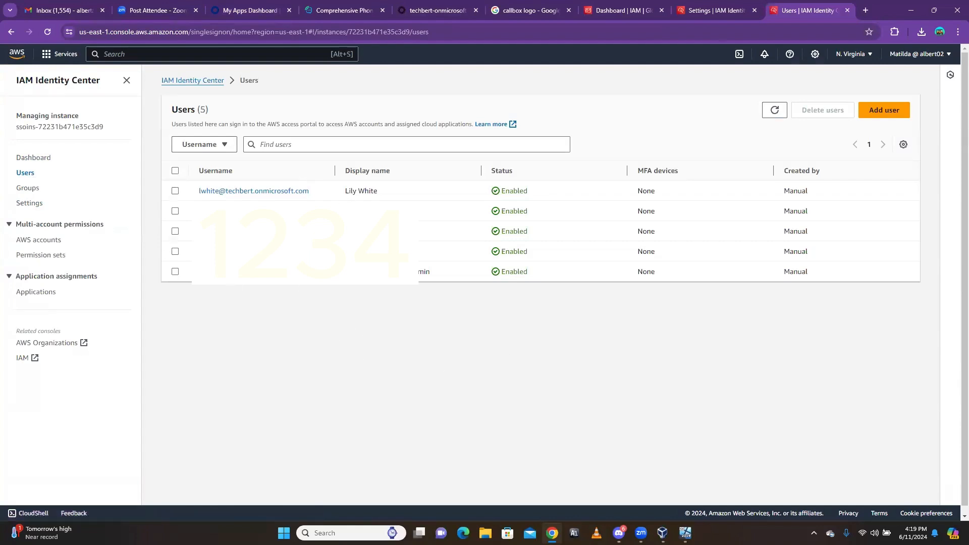
click(882, 112)
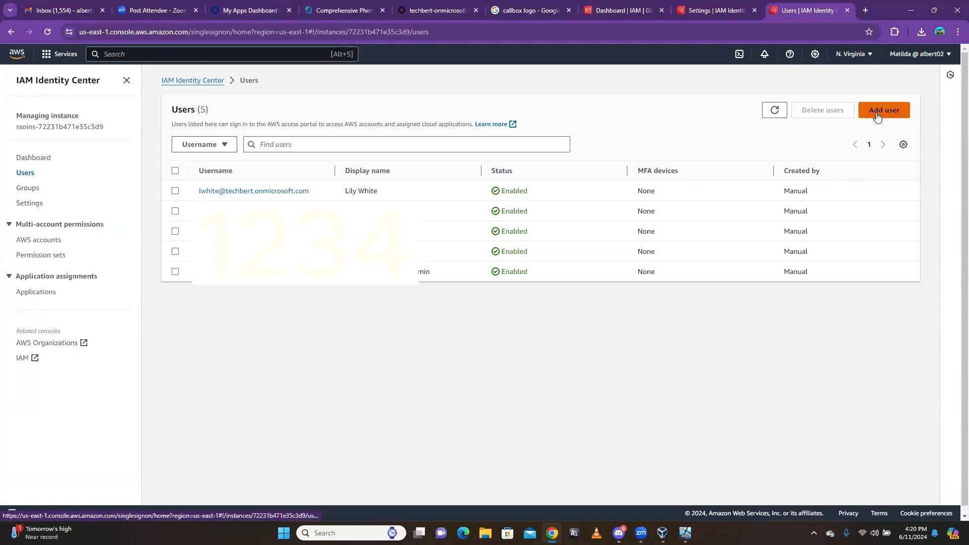
scroll(407, 312, down, 5)
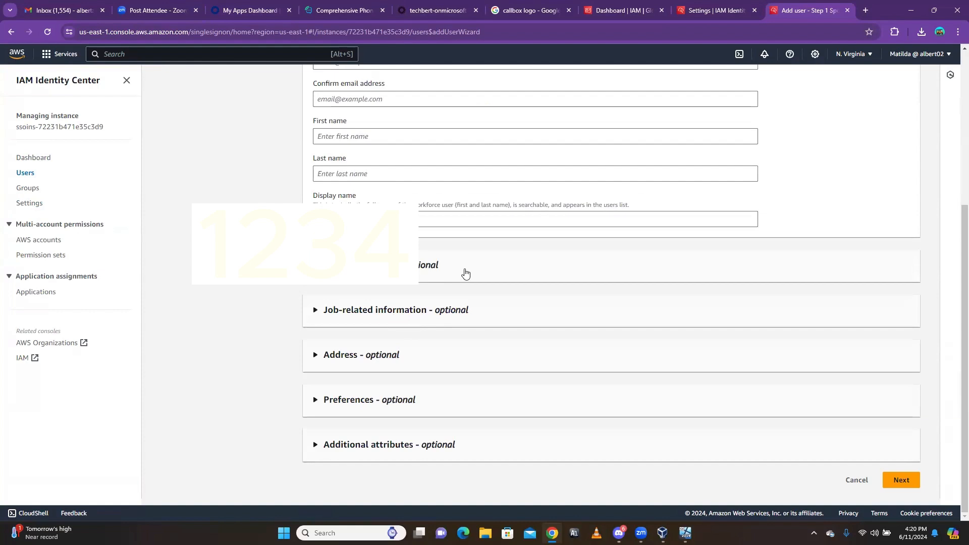
scroll(464, 316, up, 3)
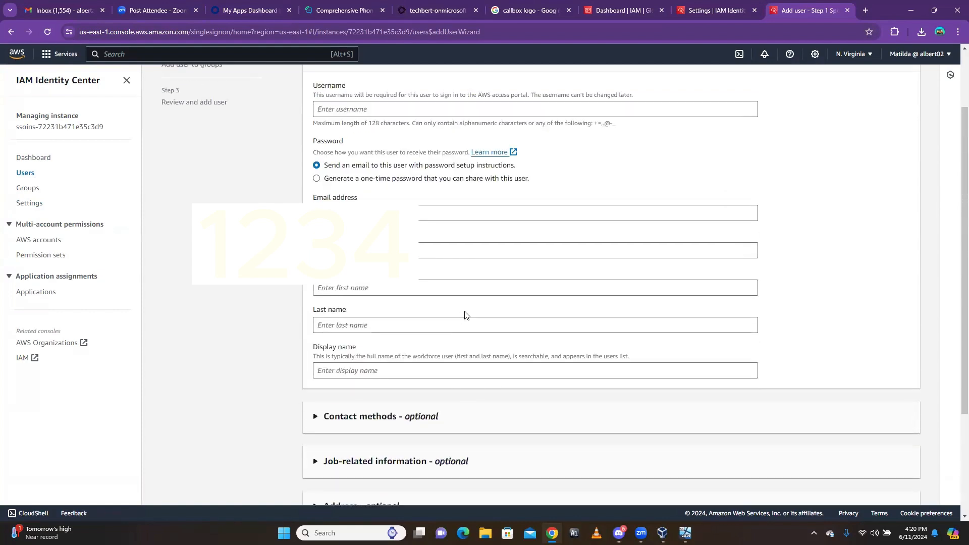
Enable automatic provisioning in the IAM Identity Center settings
key(ctrl+shift+Tab)
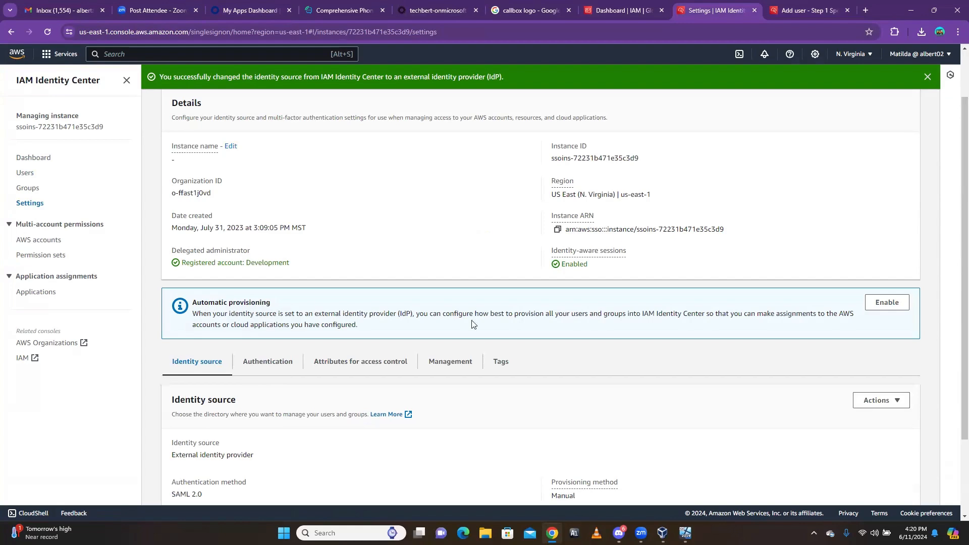
click(887, 304)
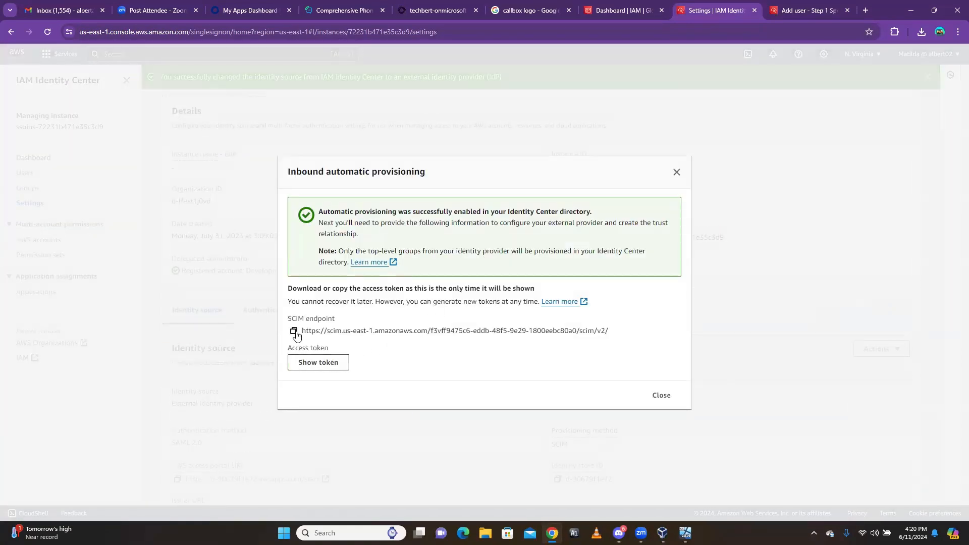
Configure provisioning for the AWS IAM Identity Center app in Okta by enabling API integration
click(423, 12)
click(401, 198)
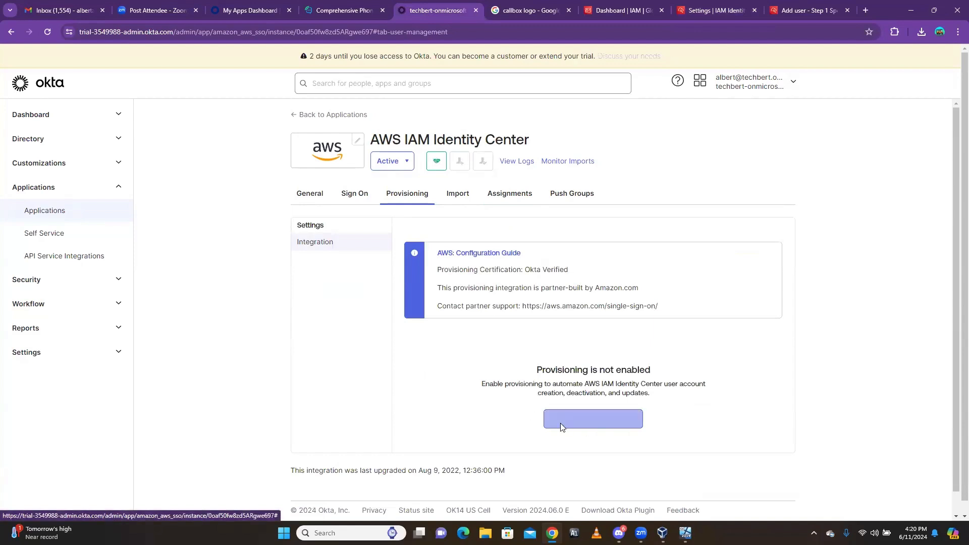
click(588, 421)
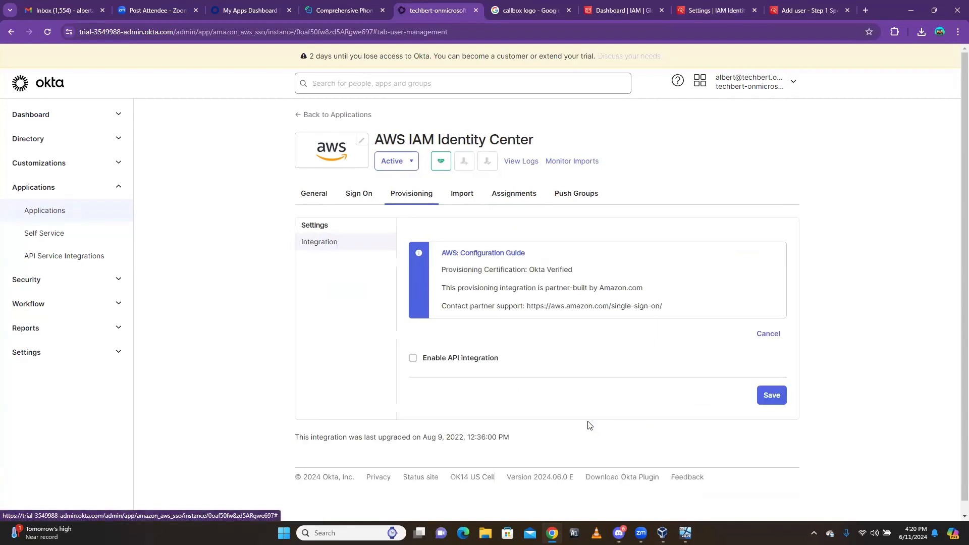
click(413, 360)
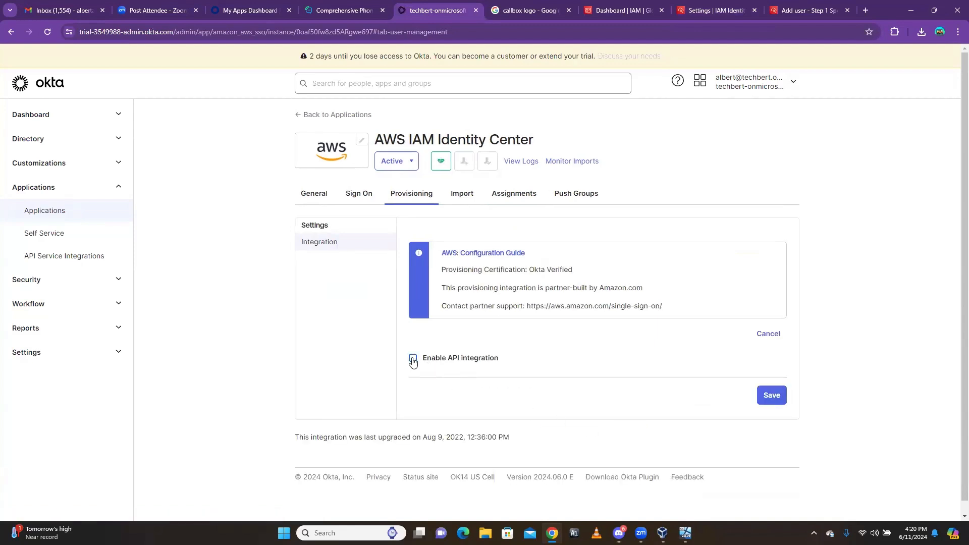
scroll(523, 374, down, 3)
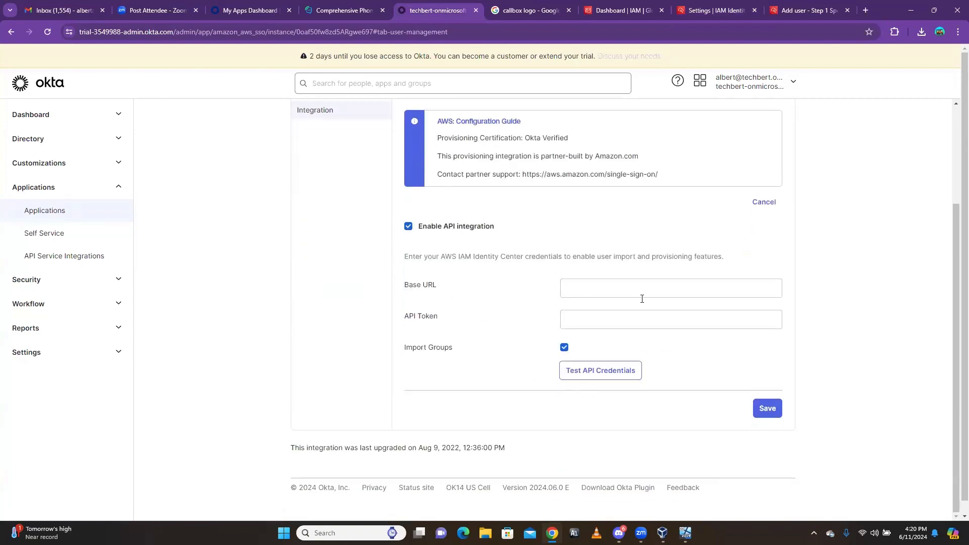
Copy the SCIM endpoint from the AWS inbound automatic provisioning details into the Base URL of the Okta API integration
click(711, 11)
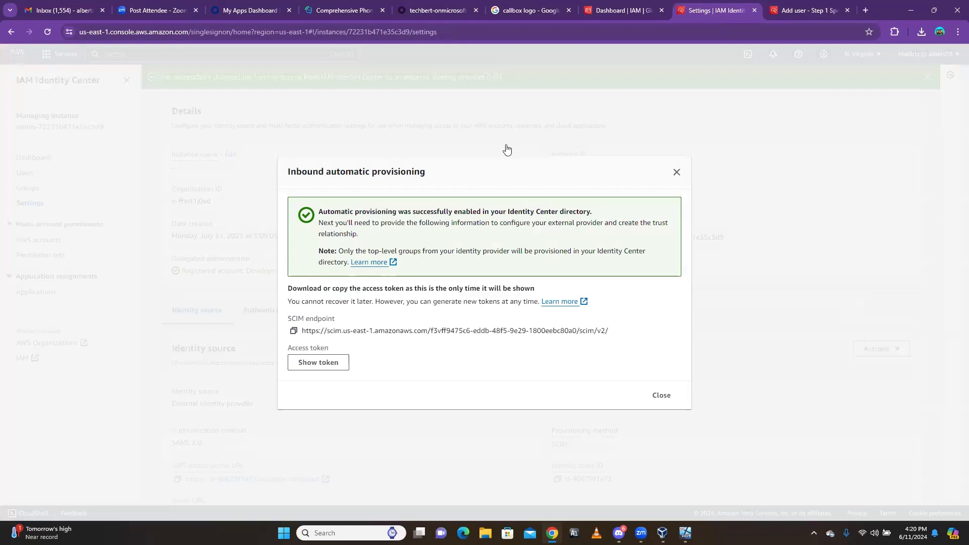
click(293, 332)
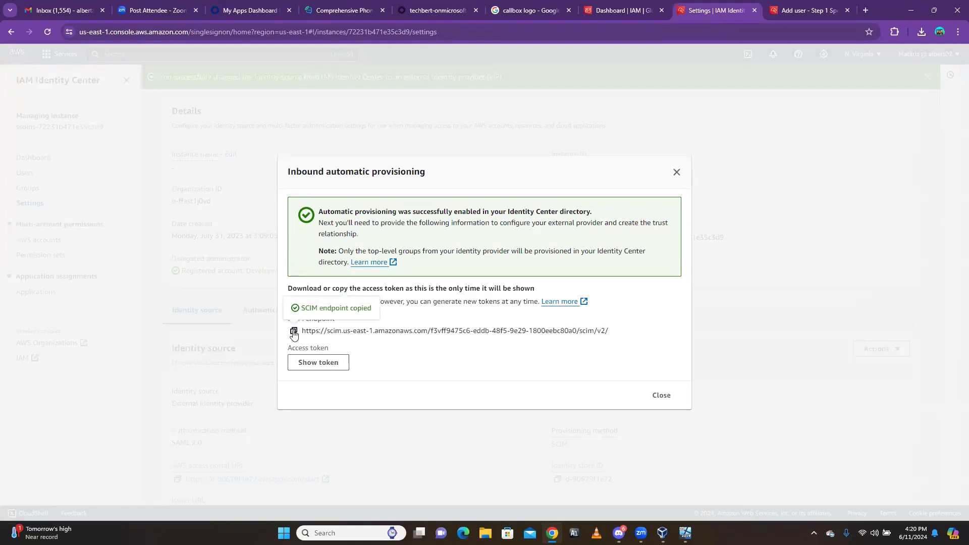
click(428, 11)
click(579, 286)
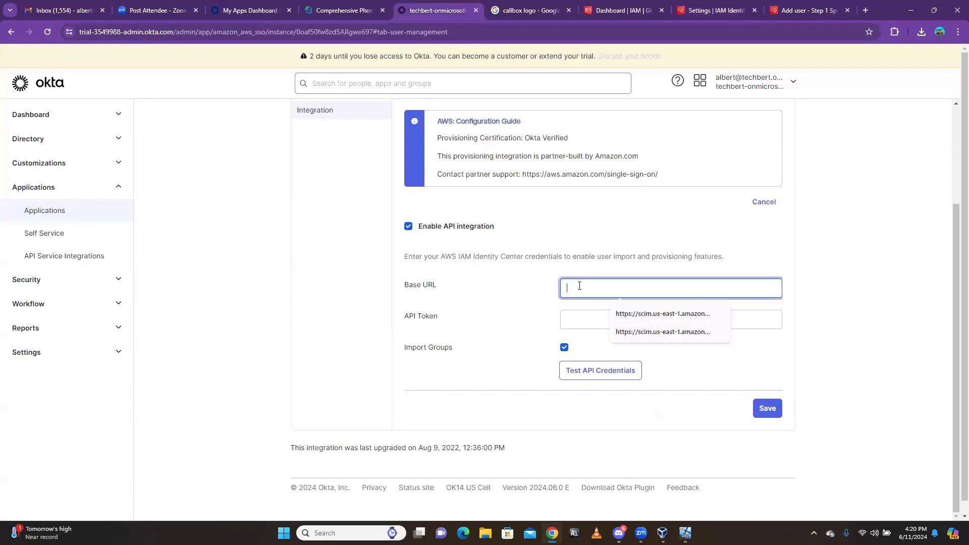
key(ctrl+v)
click(640, 325)
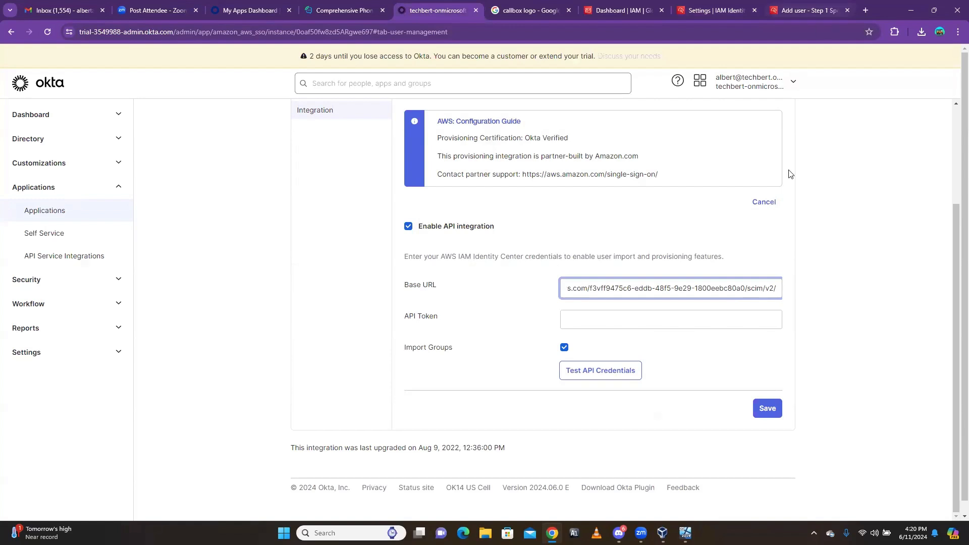
text(/)
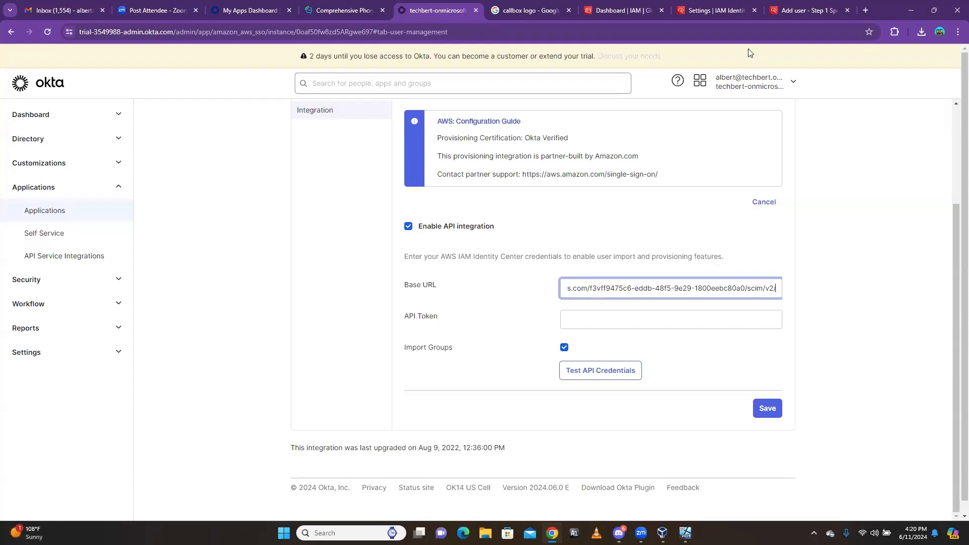
Reveal and copy the access token in AWS IAM Identity Center, and paste it as the API Token in Okta
click(720, 14)
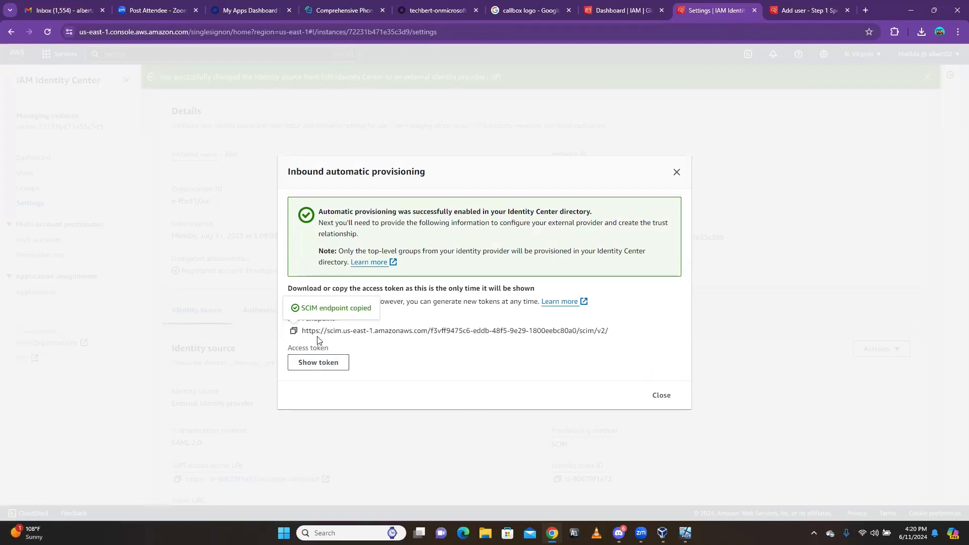
click(310, 363)
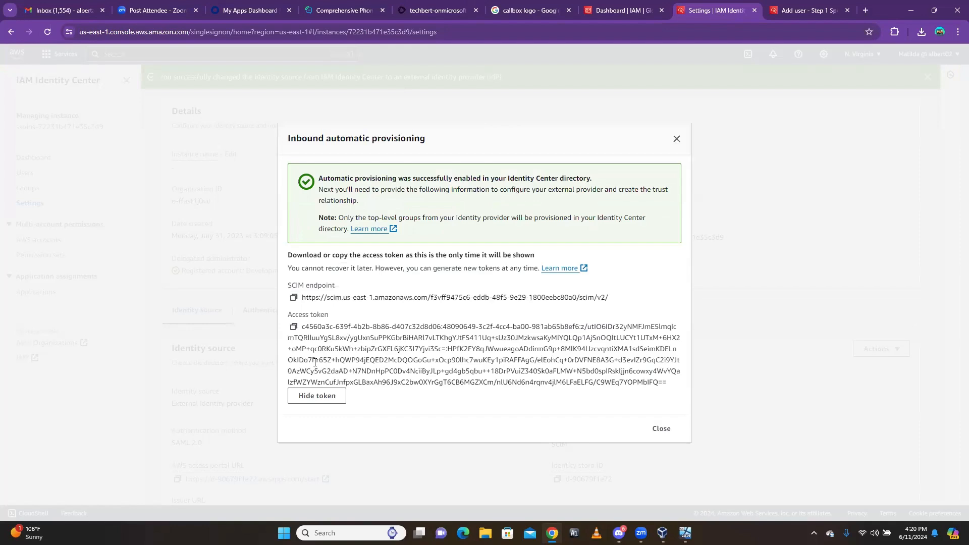
click(294, 328)
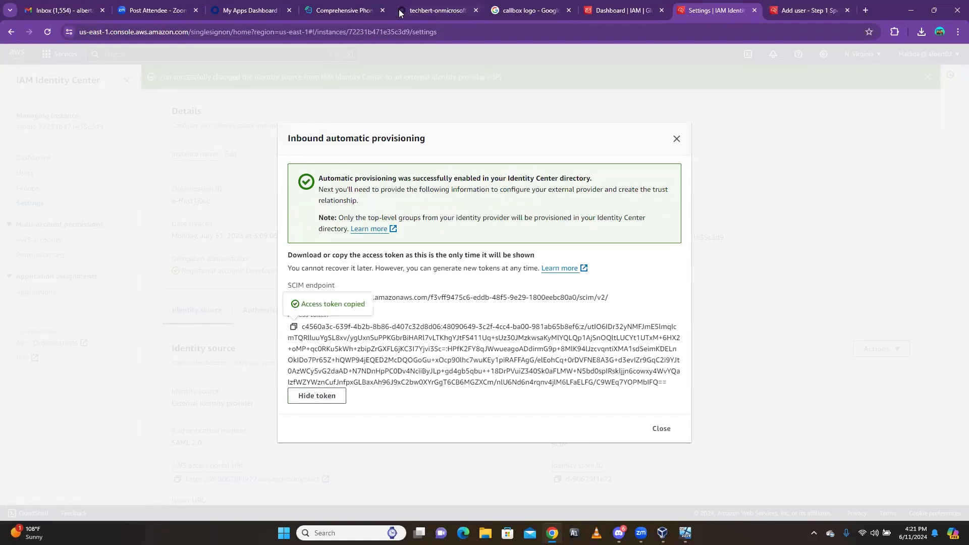
click(418, 12)
click(598, 317)
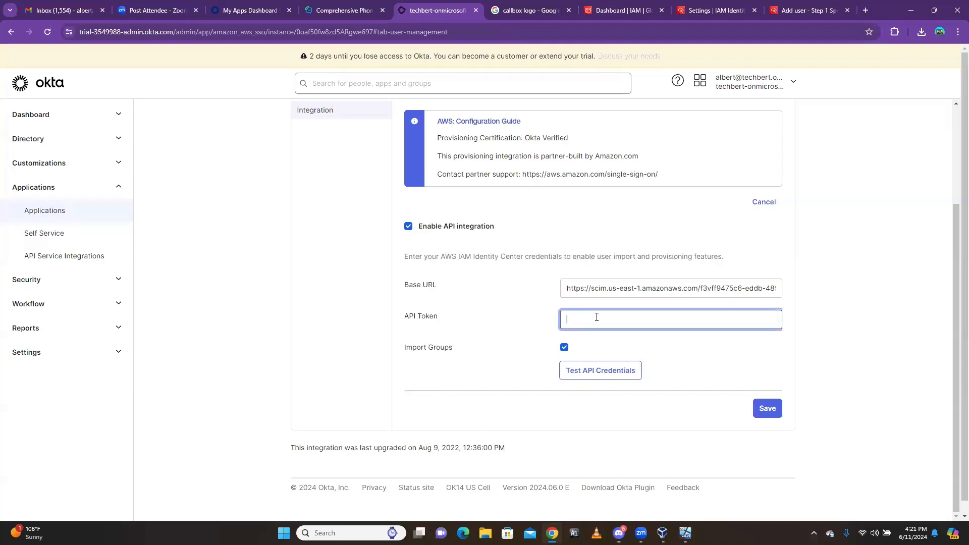
key(ctrl+v)
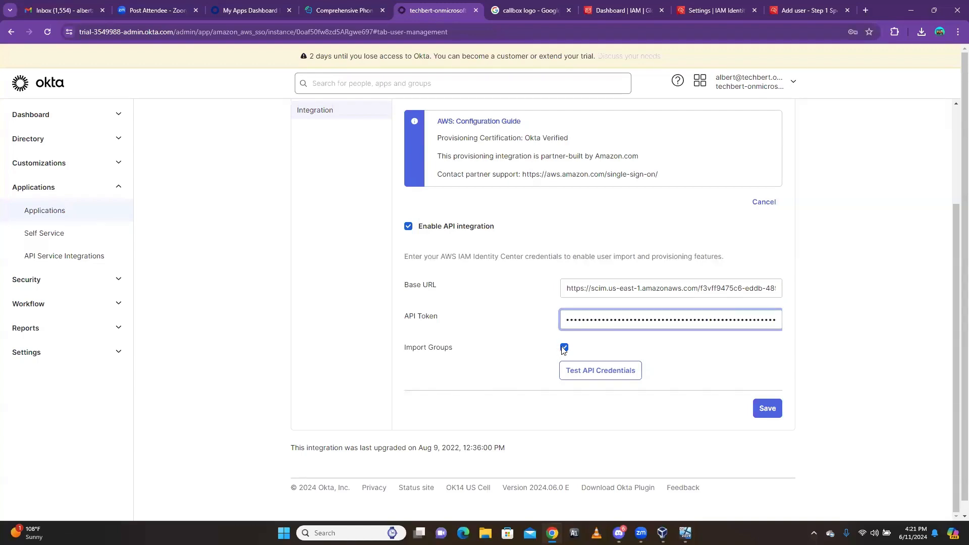
Turn off Import Groups and test the API credentials
click(564, 347)
click(546, 353)
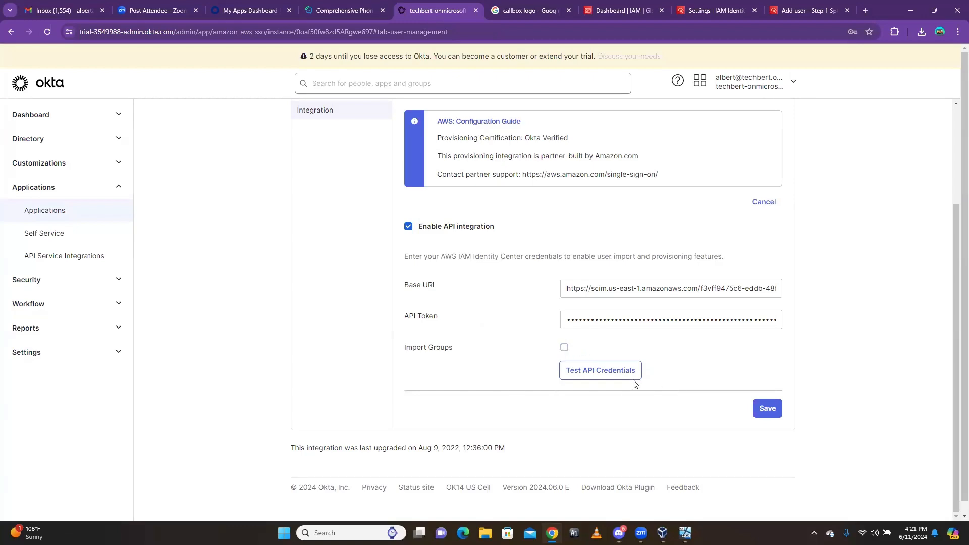
click(605, 379)
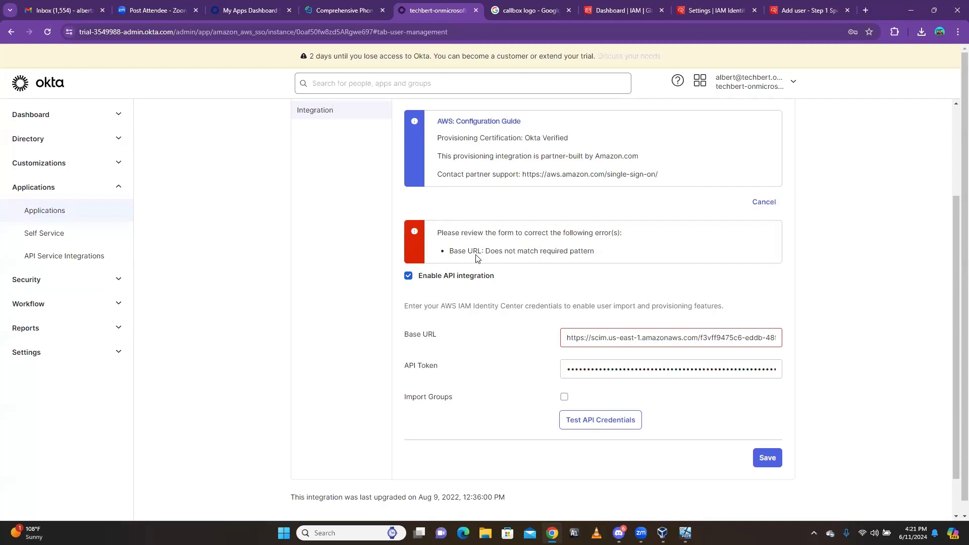
Remove the trailing slash from the Base URL, then retest and save the API integration without storing the credentials in the browser
click(760, 341)
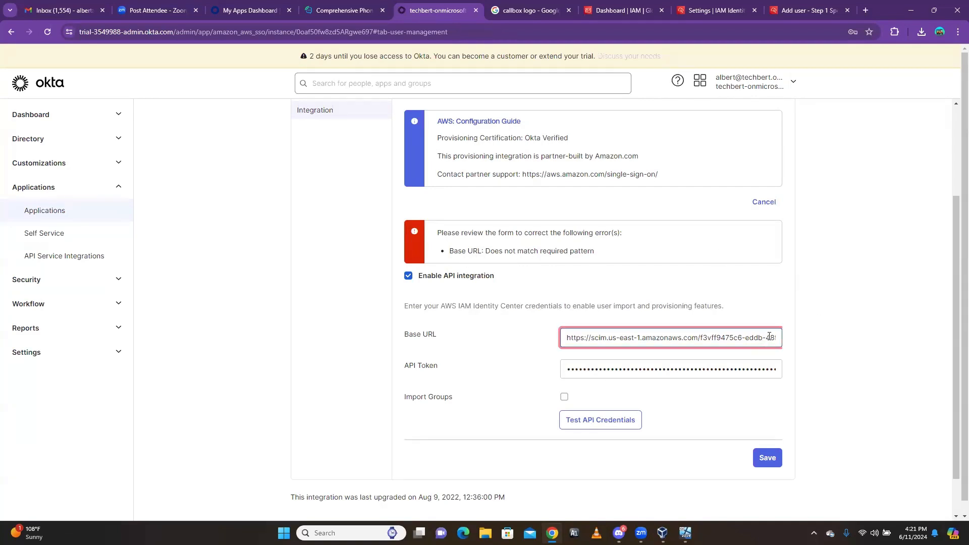
key(Right)
key(Right)
key(Right)
key(Right)
key(Right)
key(Right)
key(Right)
key(Right)
key(Right)
key(Right)
key(Right)
key(Right)
key(Right)
key(Right)
key(Right)
key(Right)
key(Right)
key(Right)
key(Right)
key(Right)
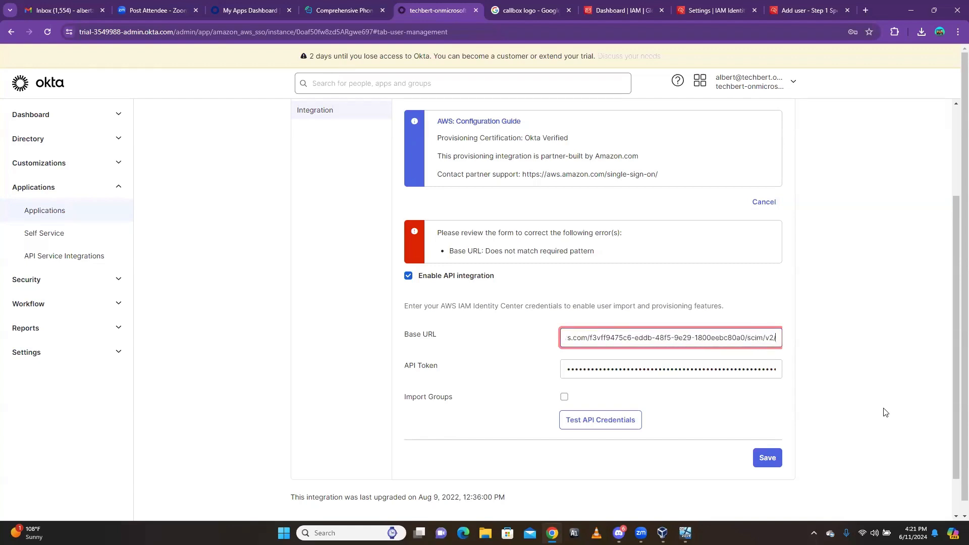
key(BackSpace)
click(599, 423)
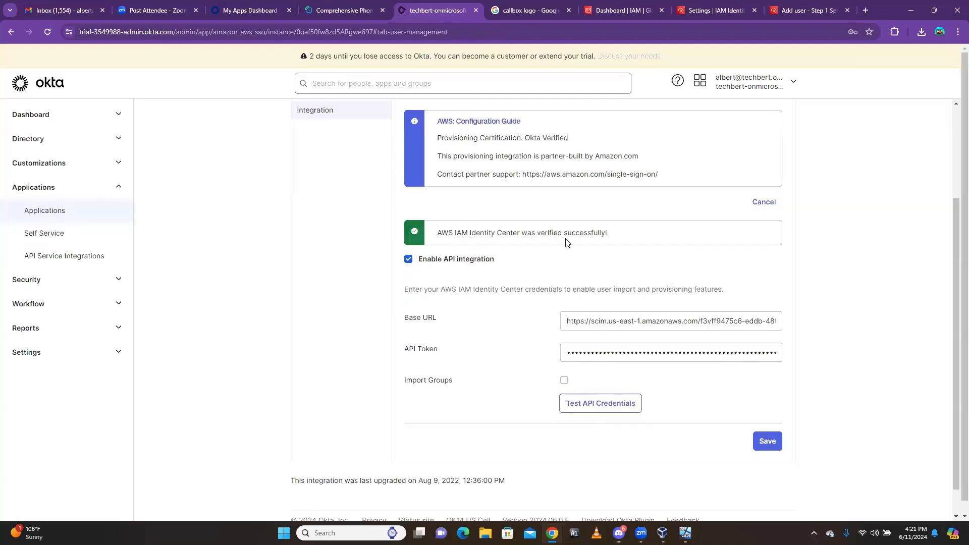
click(767, 440)
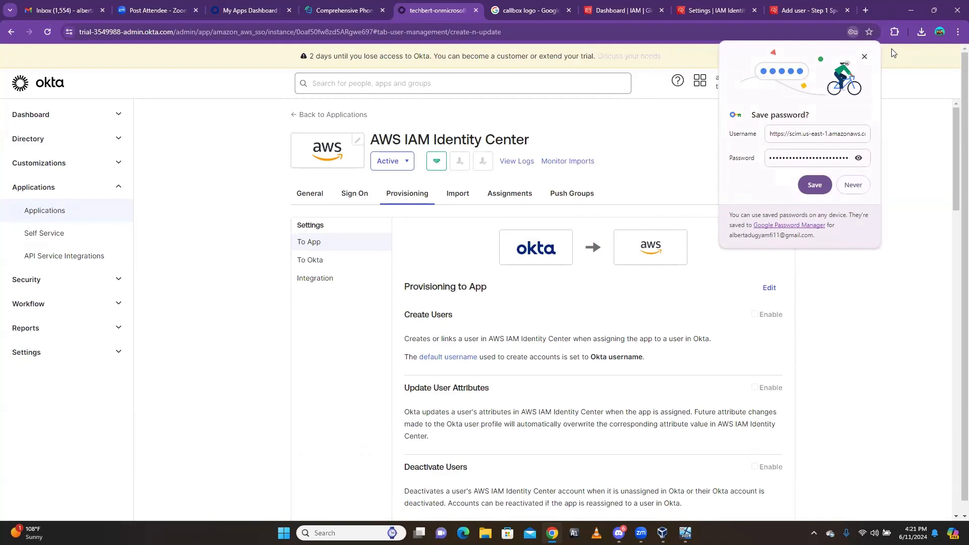
click(865, 56)
Unassign the existing user from the AWS IAM Identity Center app
click(510, 195)
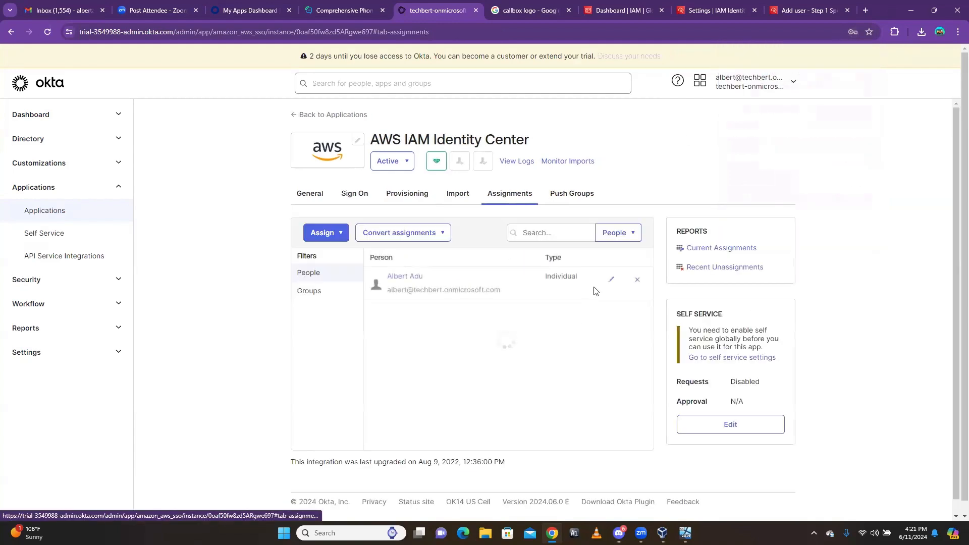
click(641, 280)
key(Return)
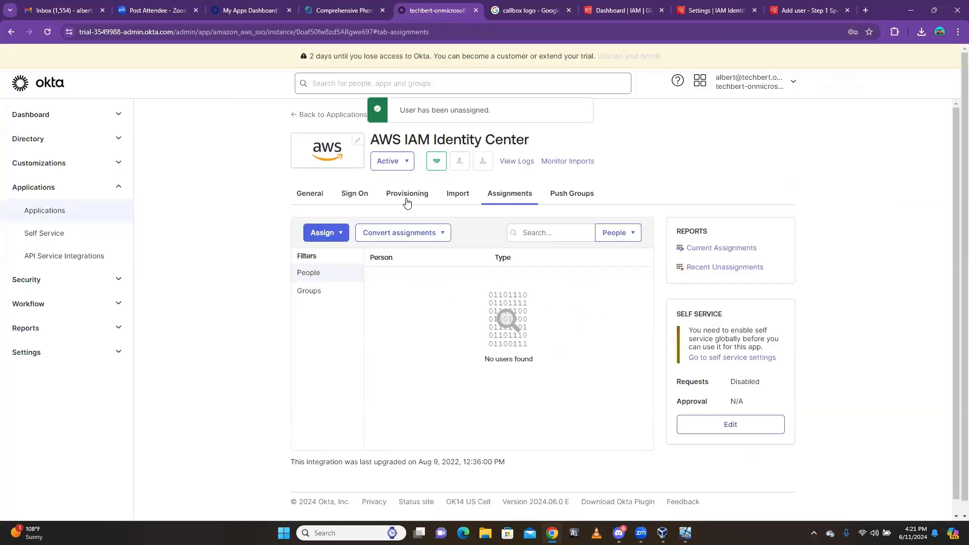
Enable Create Users, Update User Attributes and Deactivate Users for provisioning to the app, and save the settings
click(407, 197)
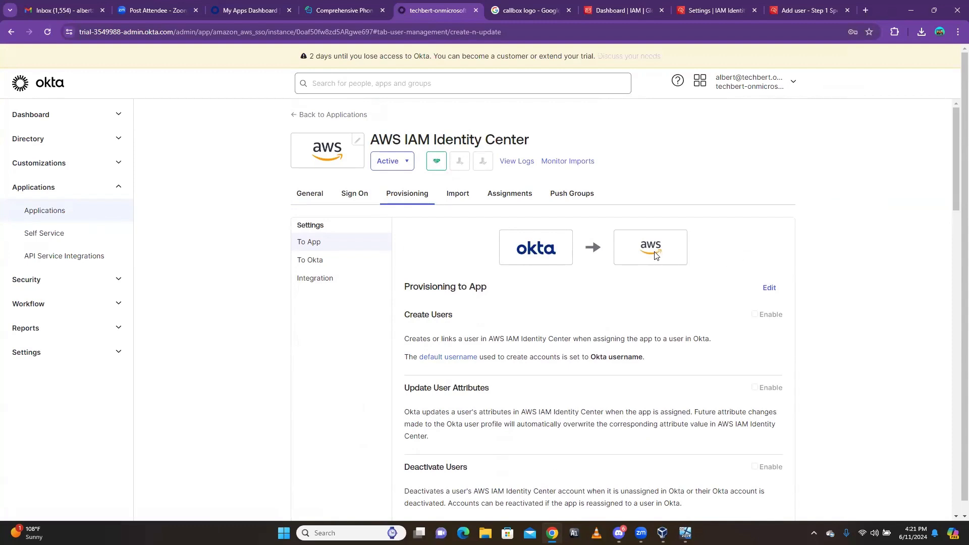
scroll(695, 324, down, 2)
click(769, 187)
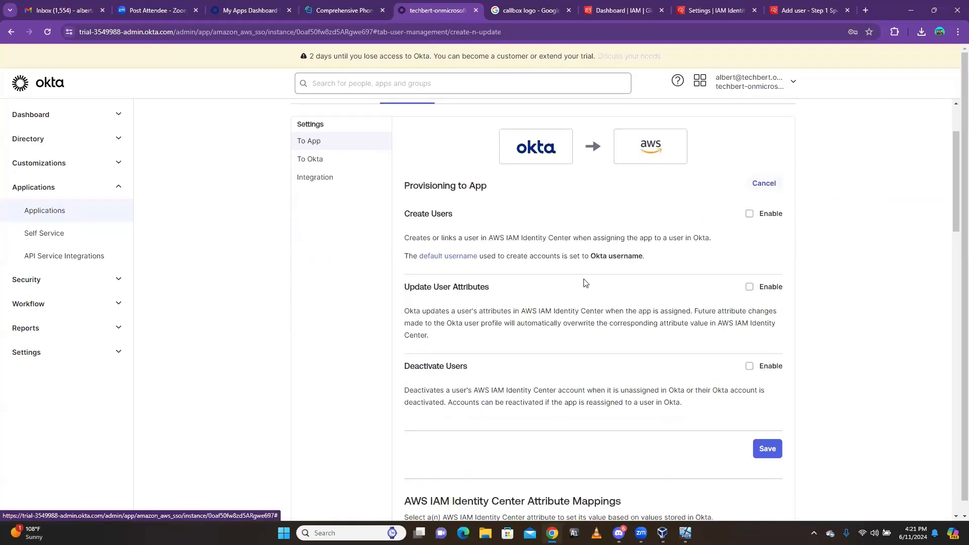
click(750, 213)
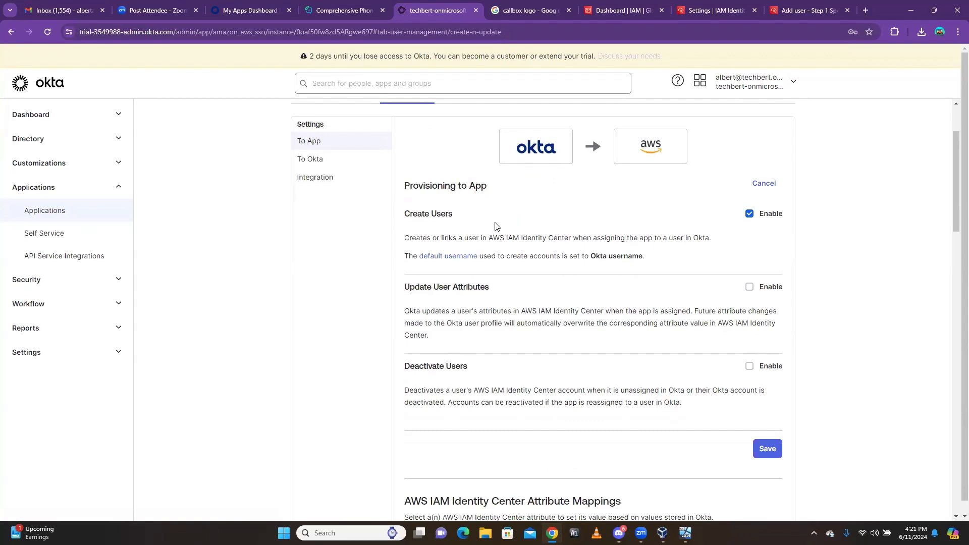
click(749, 287)
scroll(570, 313, up, 2)
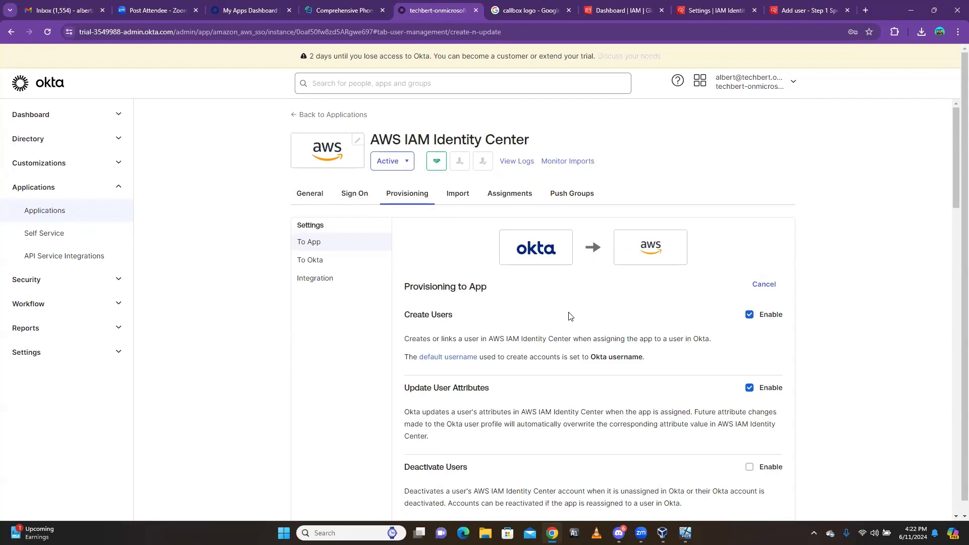
scroll(570, 316, down, 4)
click(749, 265)
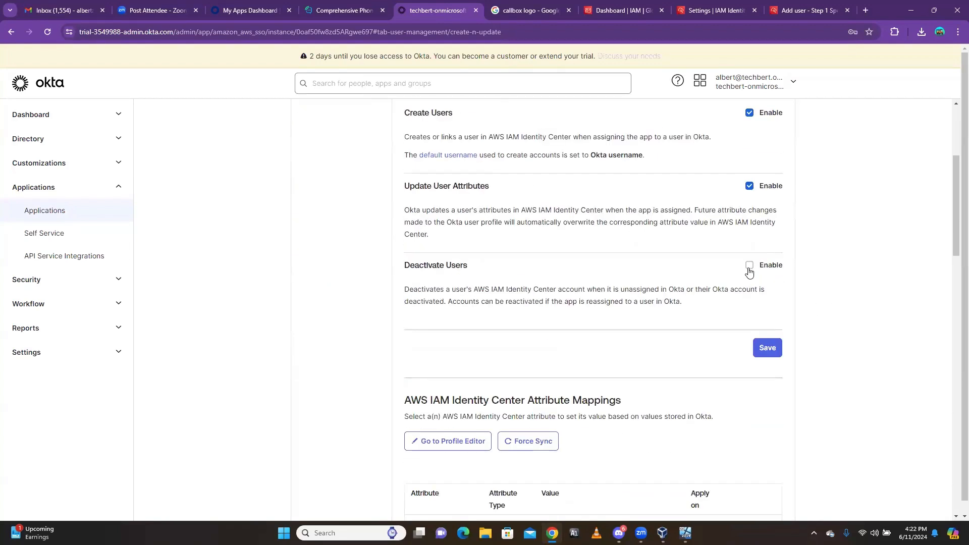
scroll(639, 271, up, 4)
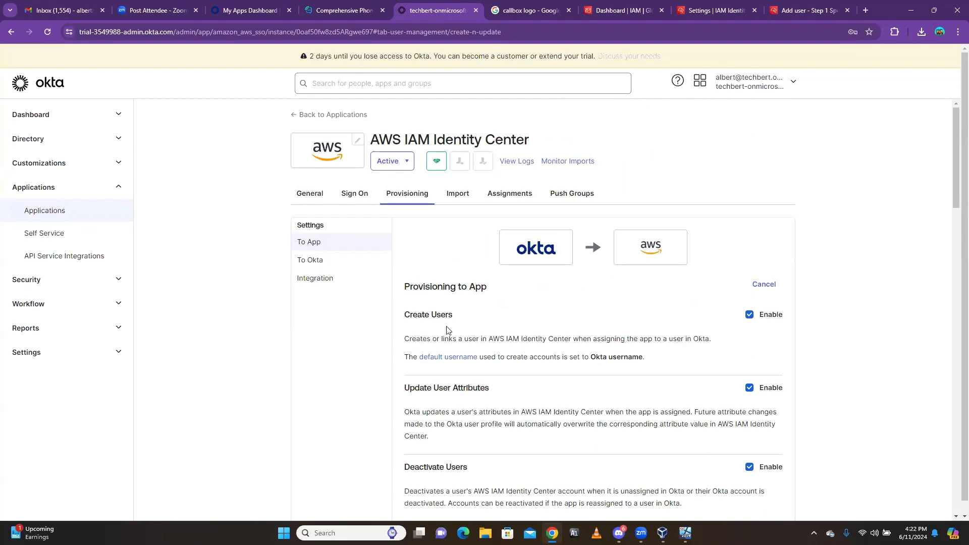
scroll(609, 389, down, 6)
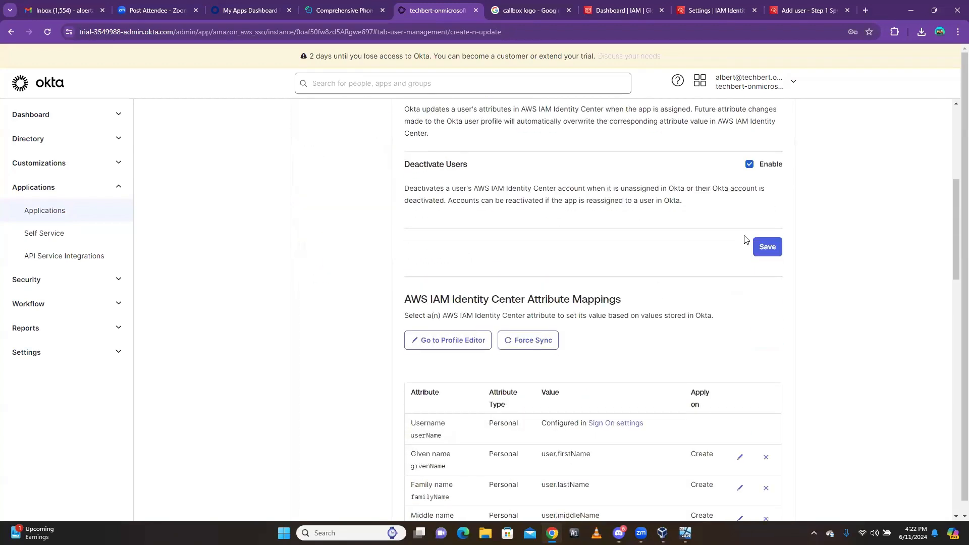
click(766, 251)
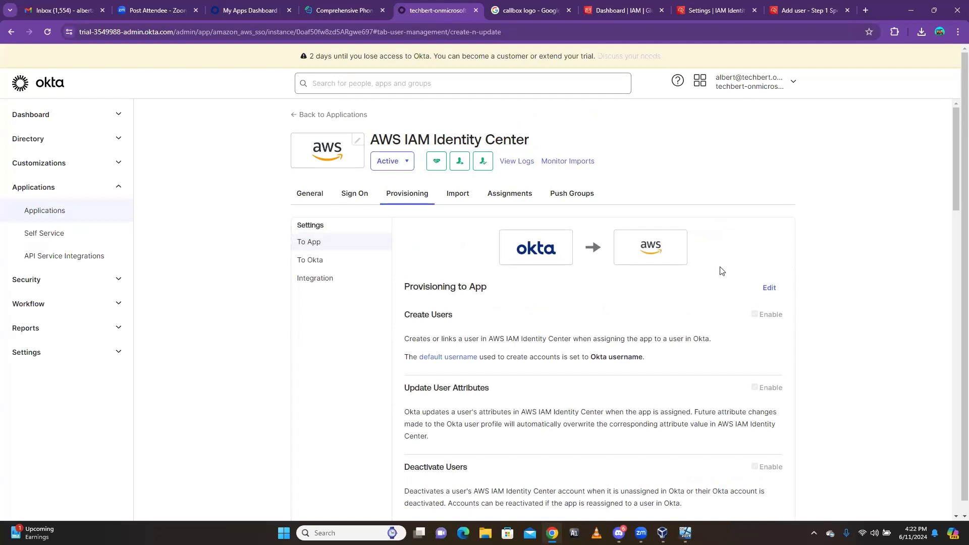
Assign the AWS IAM Identity Center app to the first listed person, keeping the prefilled profile attributes
click(507, 193)
click(329, 232)
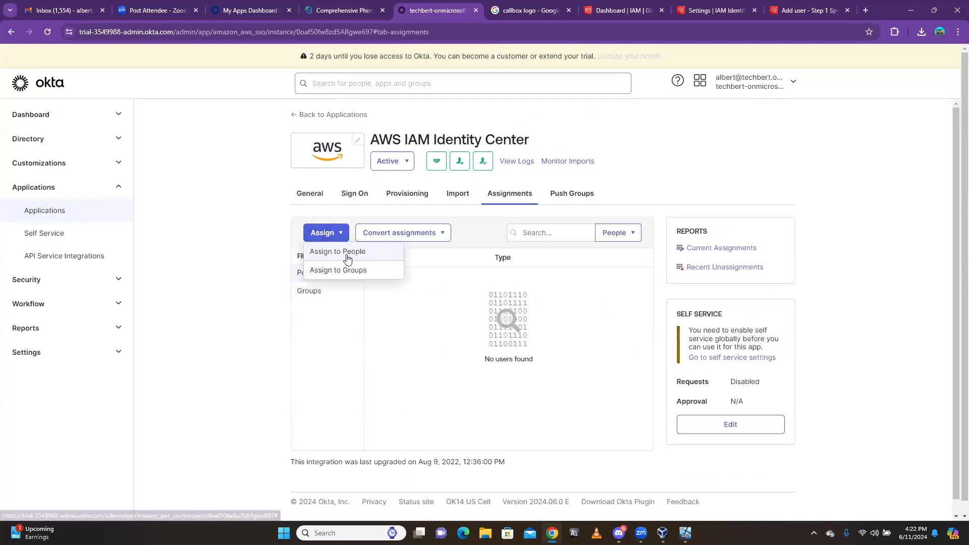
click(346, 254)
click(626, 130)
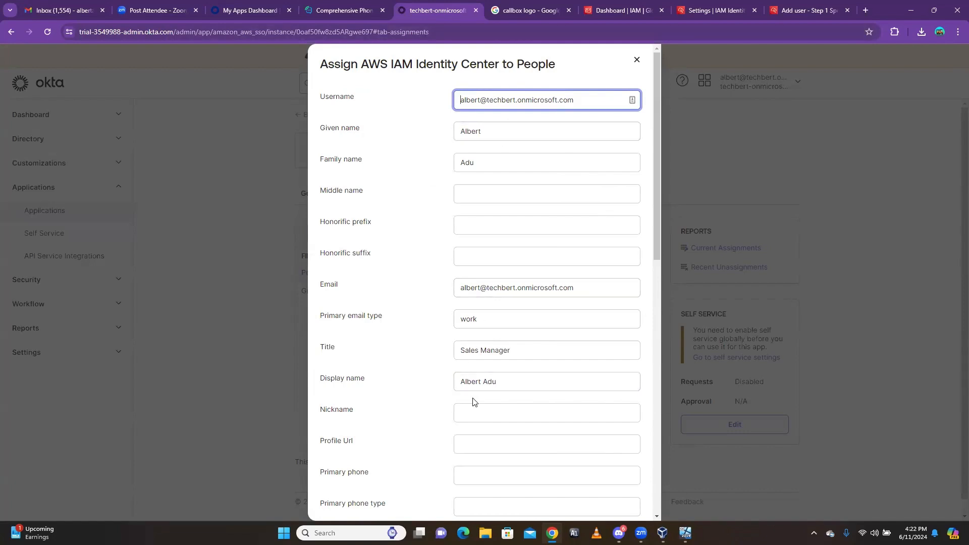
scroll(473, 401, down, 10)
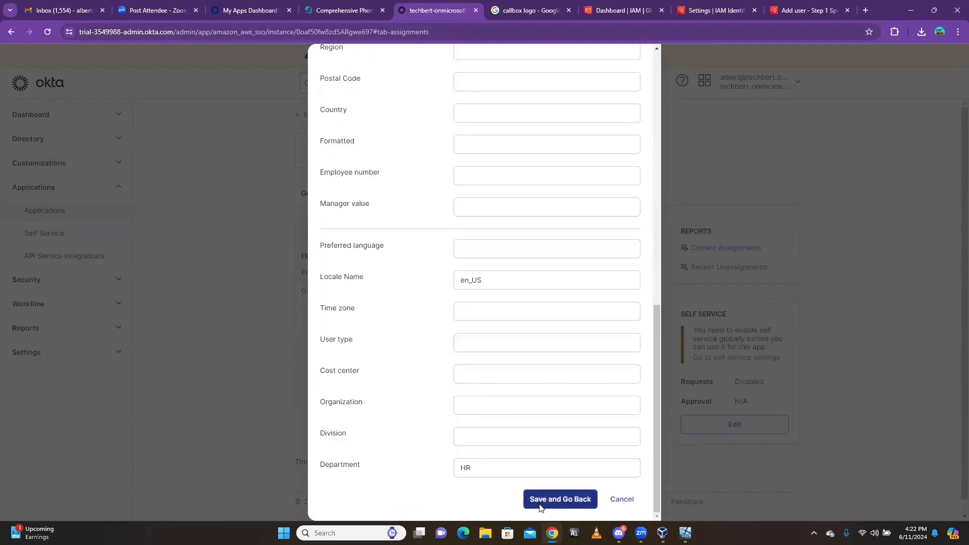
click(540, 505)
scroll(559, 507, down, 8)
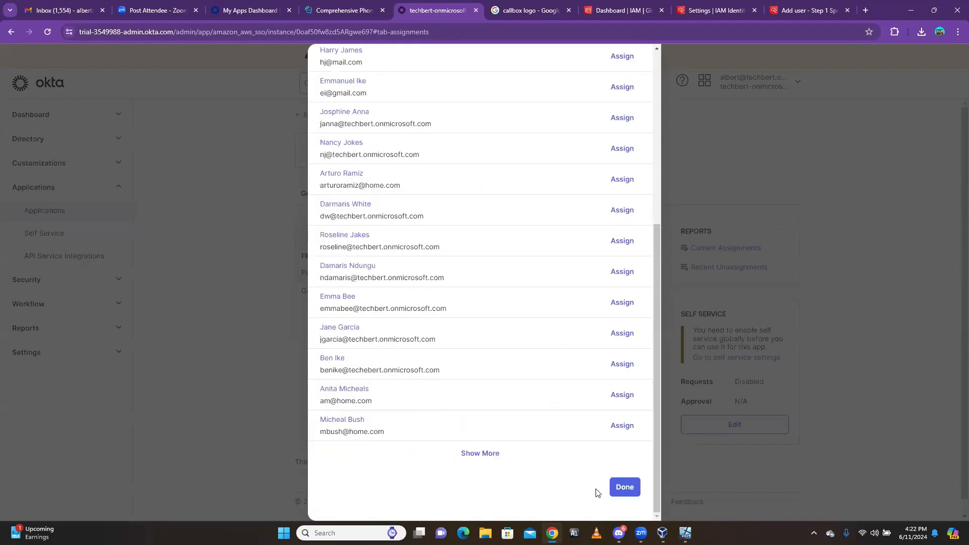
click(624, 487)
Reload the Okta My Apps dashboard and launch AWS IAM Identity Center to test single sign-on
click(239, 8)
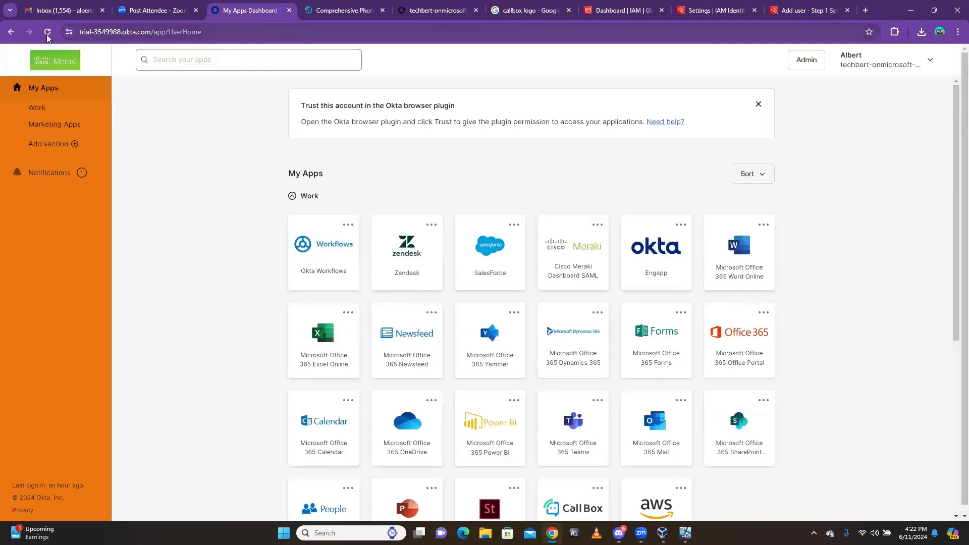
click(48, 34)
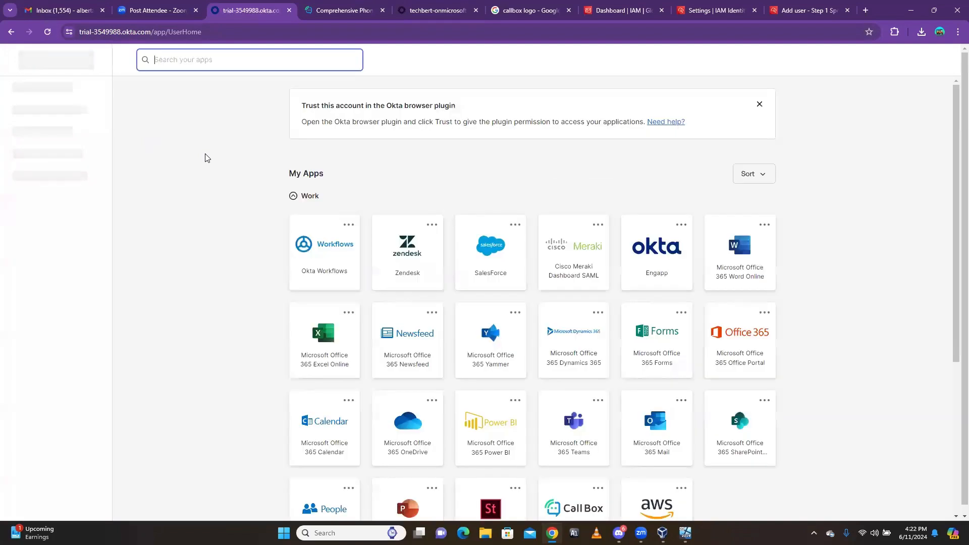
scroll(469, 283, down, 5)
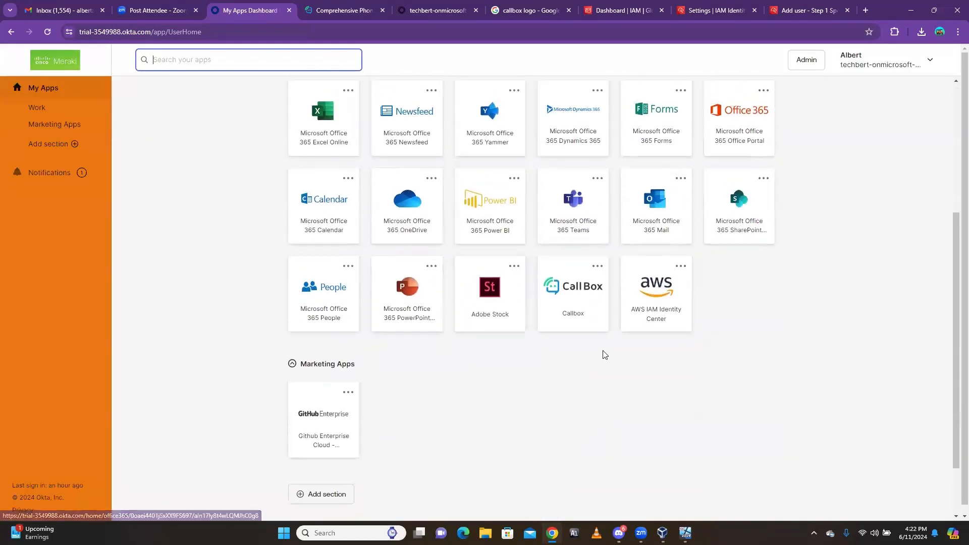
scroll(605, 355, up, 5)
scroll(574, 363, down, 5)
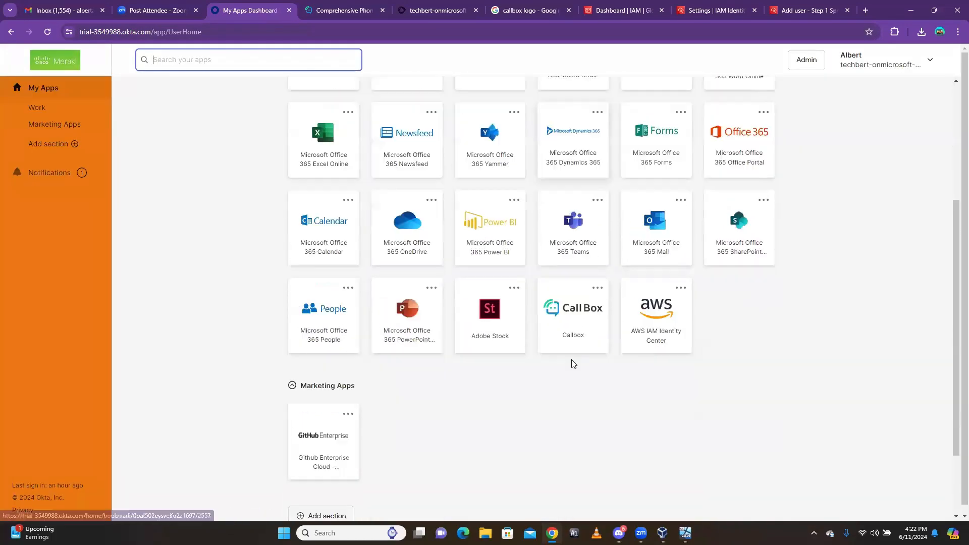
scroll(574, 364, down, 2)
click(667, 223)
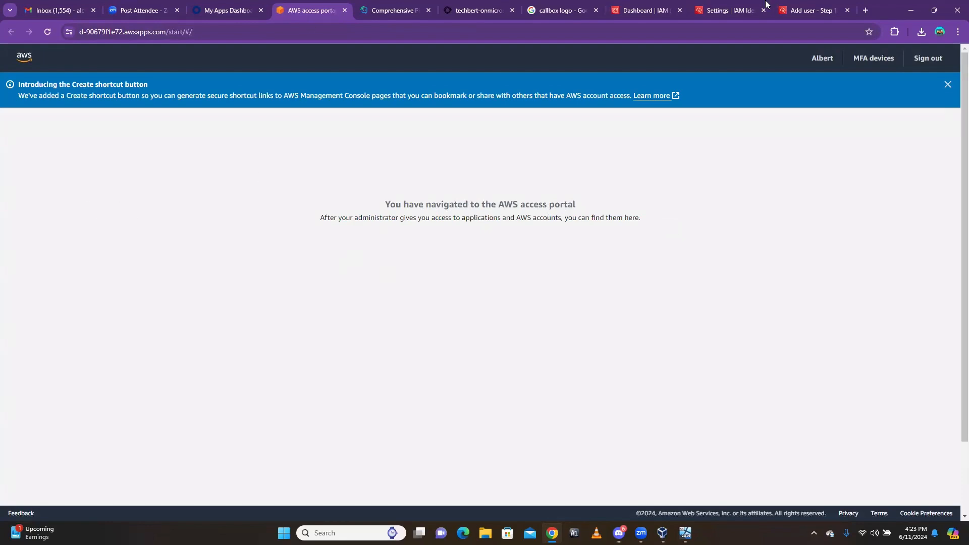
Switch to AWS IAM Identity Center, dismiss the inbound automatic provisioning details, reload the console and check how each listed user was created
click(716, 8)
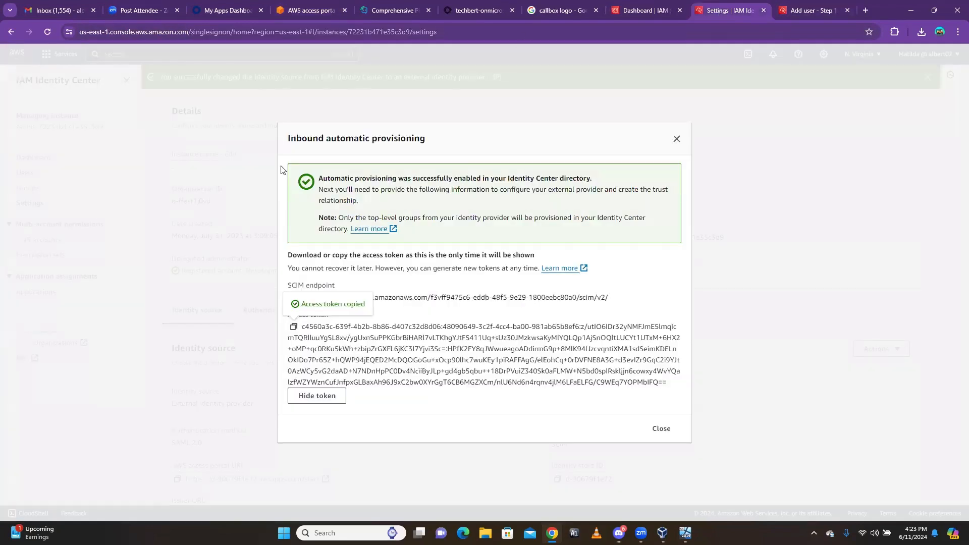
click(676, 135)
click(47, 32)
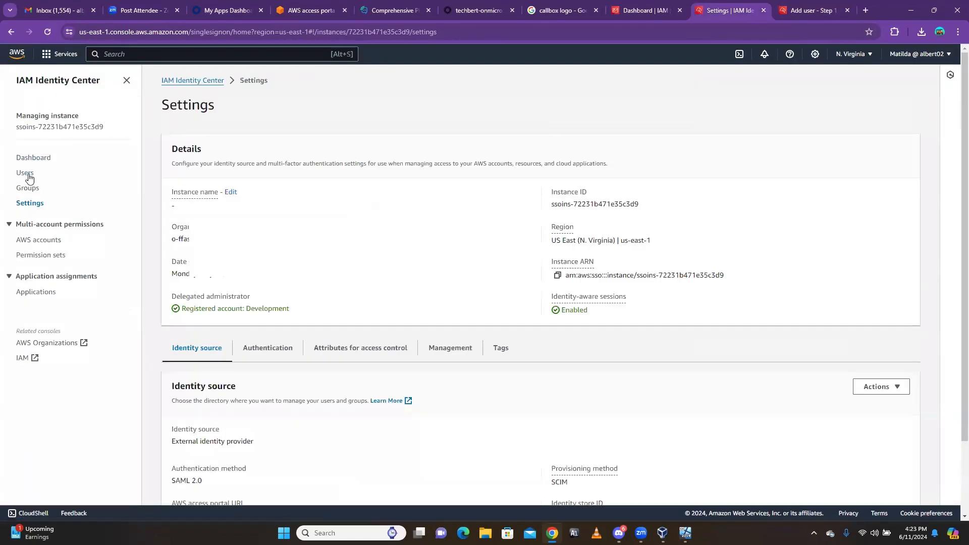
click(30, 174)
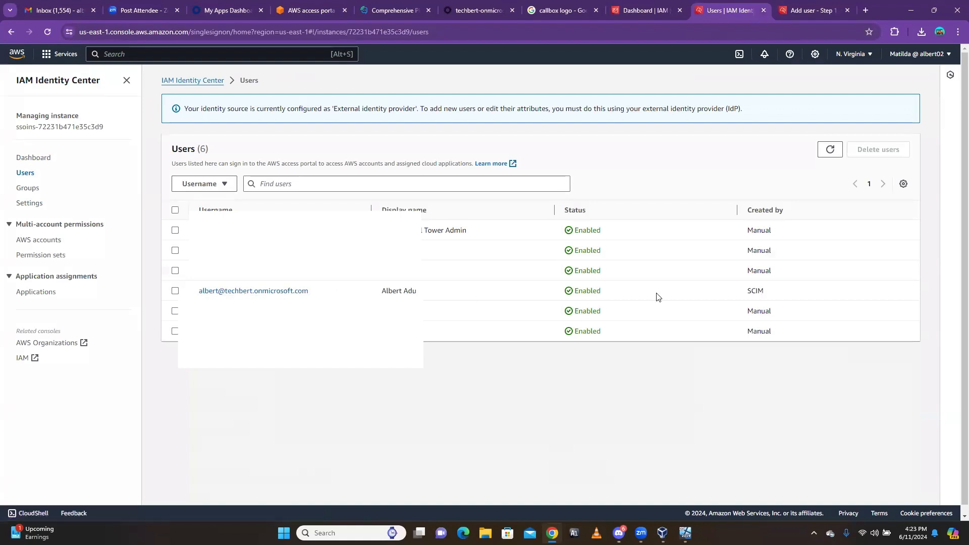
drag(768, 295, 740, 298)
Open the SCIM-created user's details and review the title and department in the job-related information
click(232, 294)
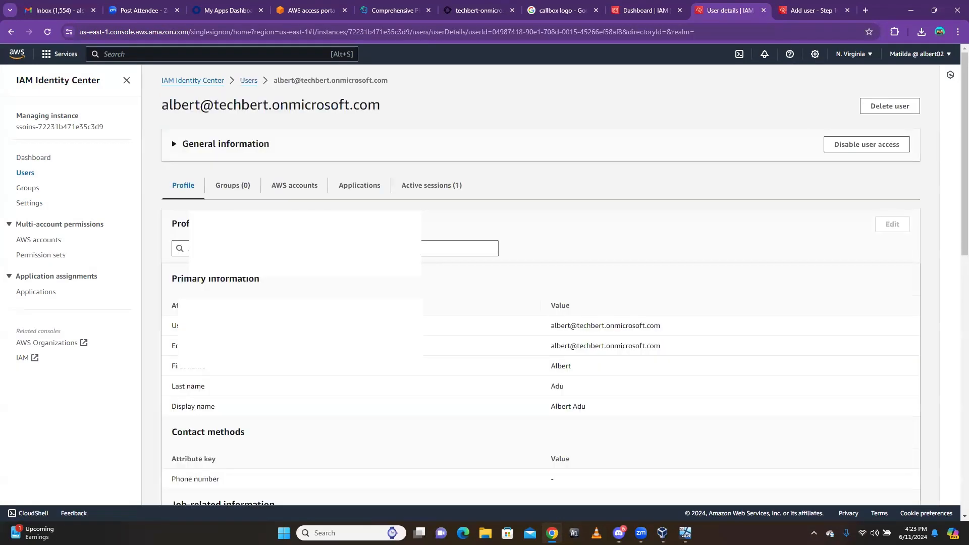
scroll(279, 371, down, 3)
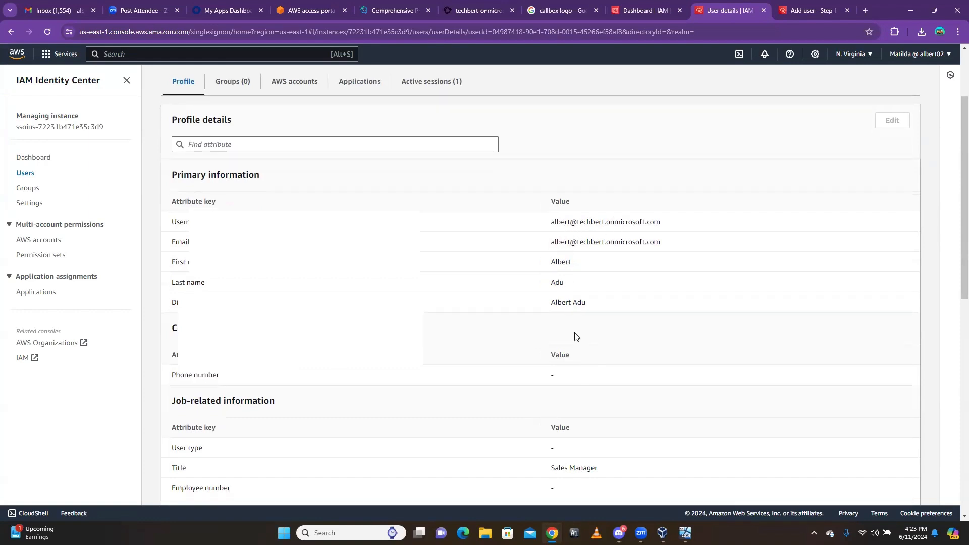
scroll(570, 308, down, 4)
drag(552, 271, 617, 278)
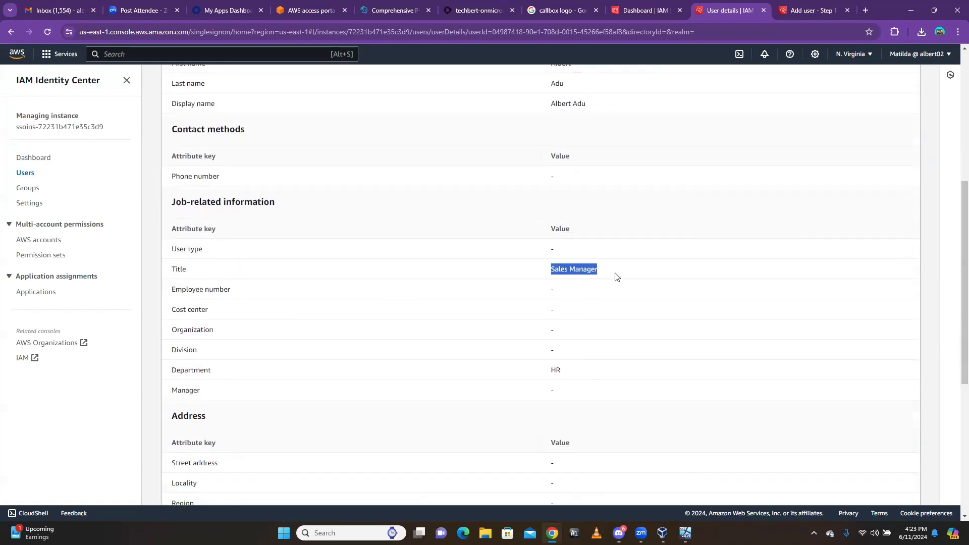
drag(553, 370, 576, 372)
scroll(576, 372, up, 6)
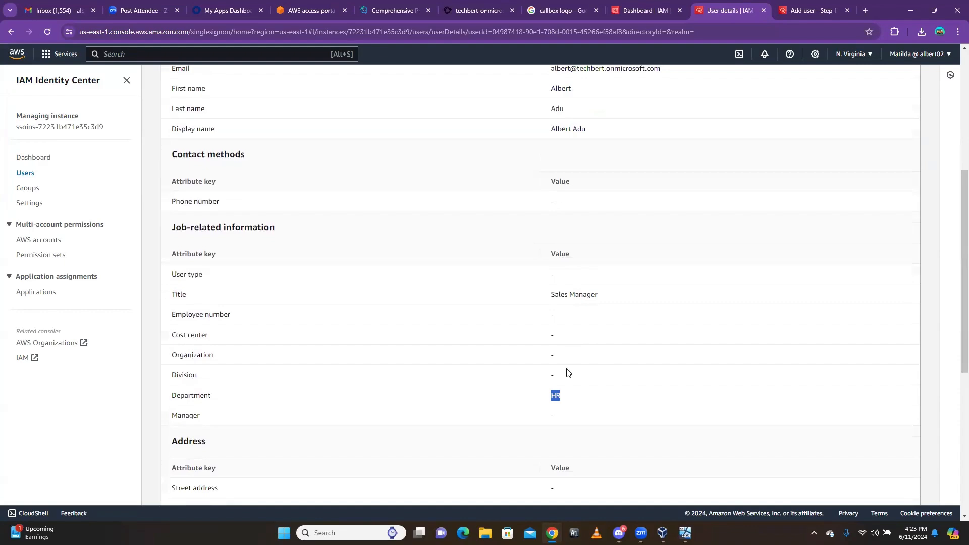
In Okta, edit the assigned person's profile, set the title to IAM Manager and save the attributes
click(460, 8)
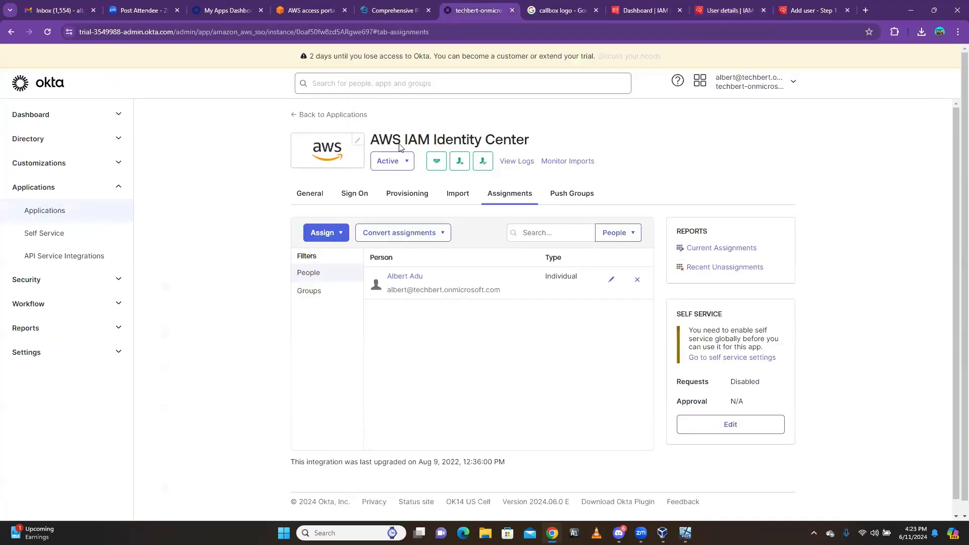
click(404, 281)
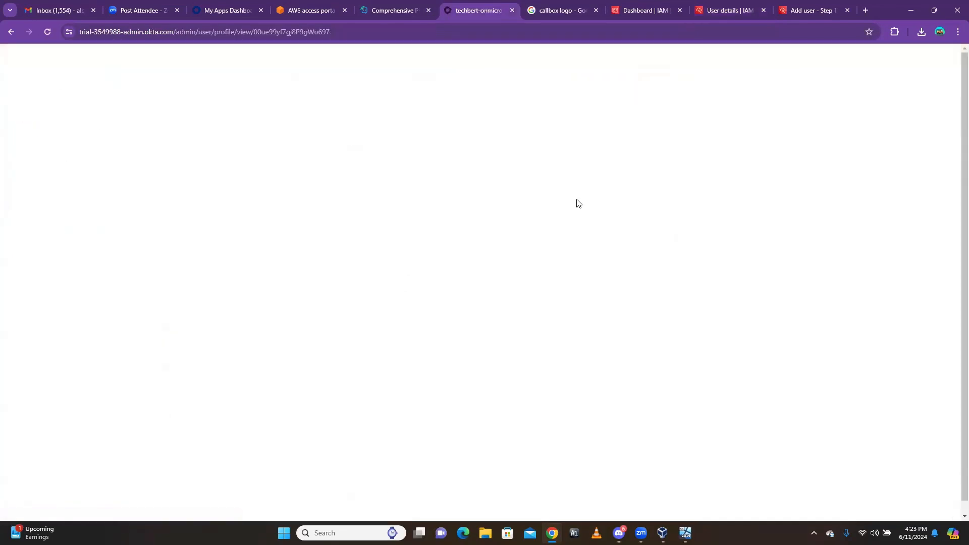
click(404, 199)
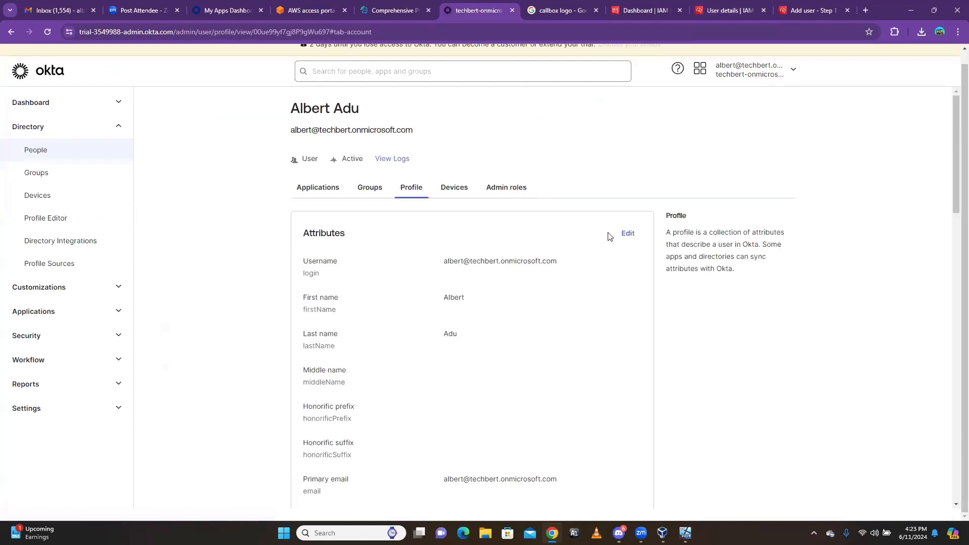
click(621, 235)
scroll(619, 240, down, 5)
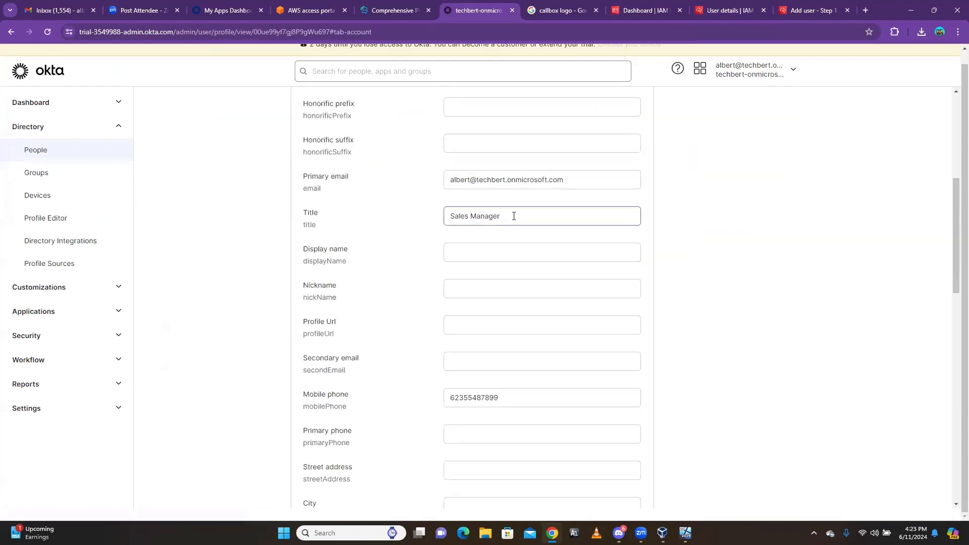
drag(513, 216, 382, 221)
key(BackSpace)
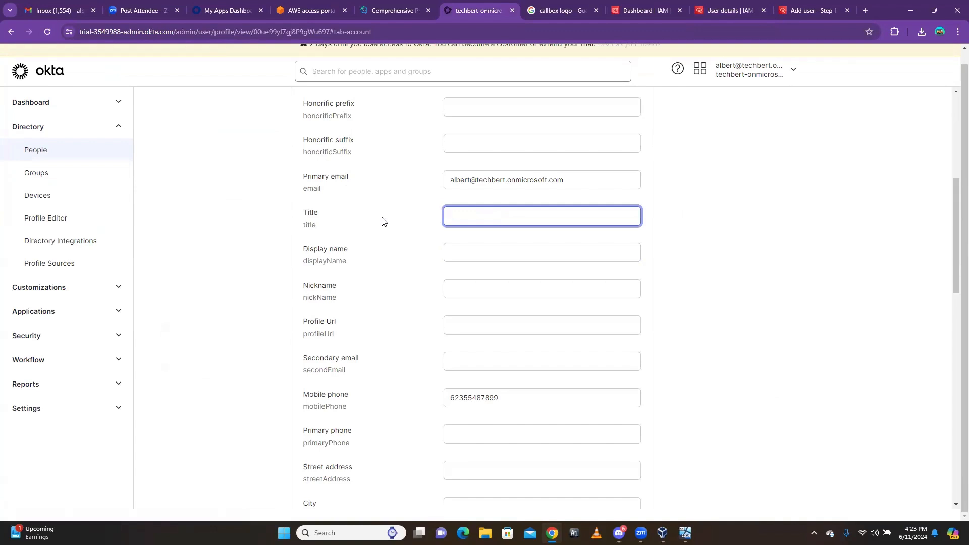
text(iam Manager)
scroll(366, 348, down, 10)
scroll(381, 354, down, 3)
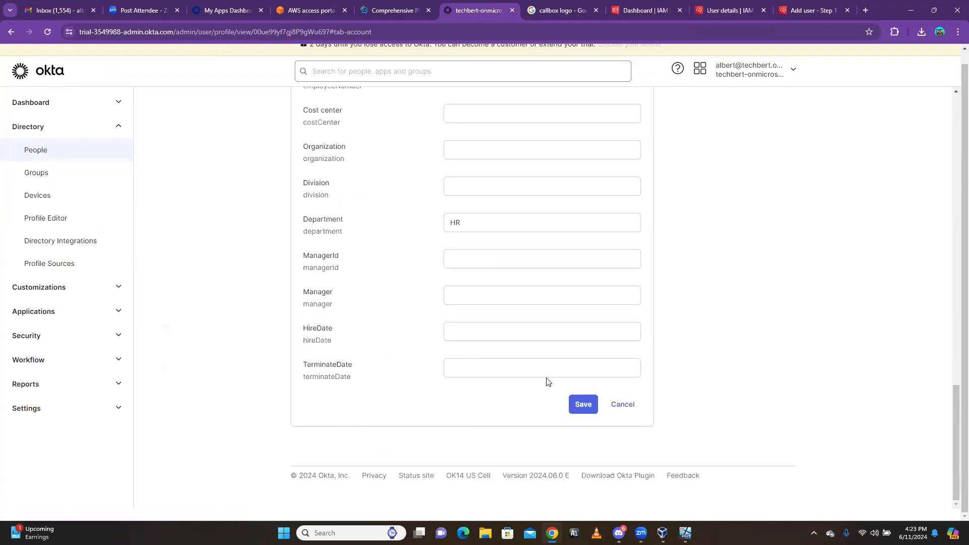
click(567, 405)
scroll(379, 403, up, 20)
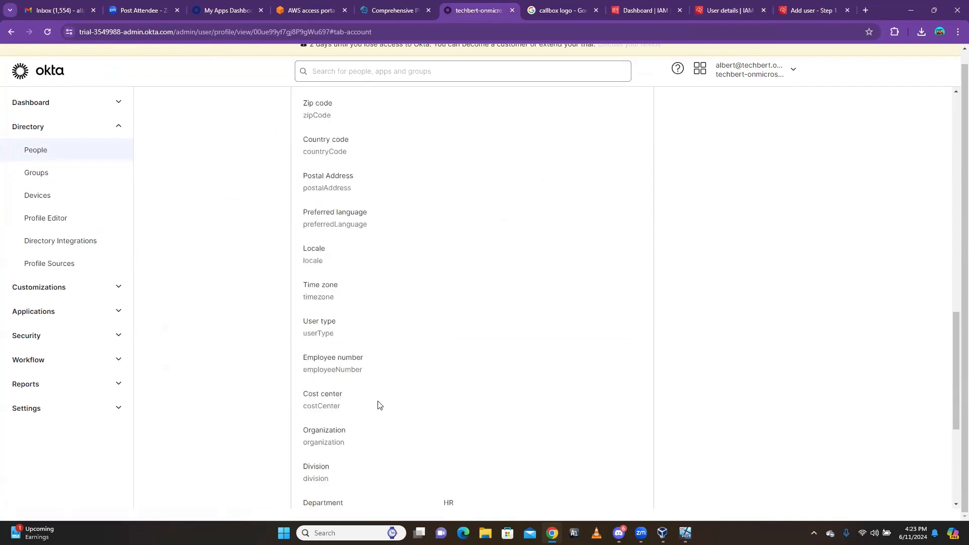
Reload AWS IAM Identity Center and reopen the SCIM-created user's details to check the title attribute
click(730, 10)
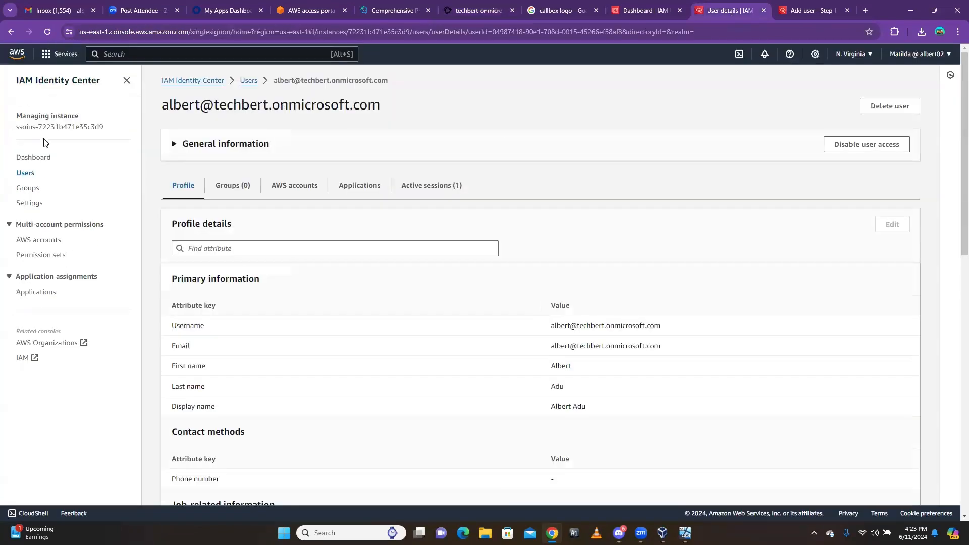
click(36, 158)
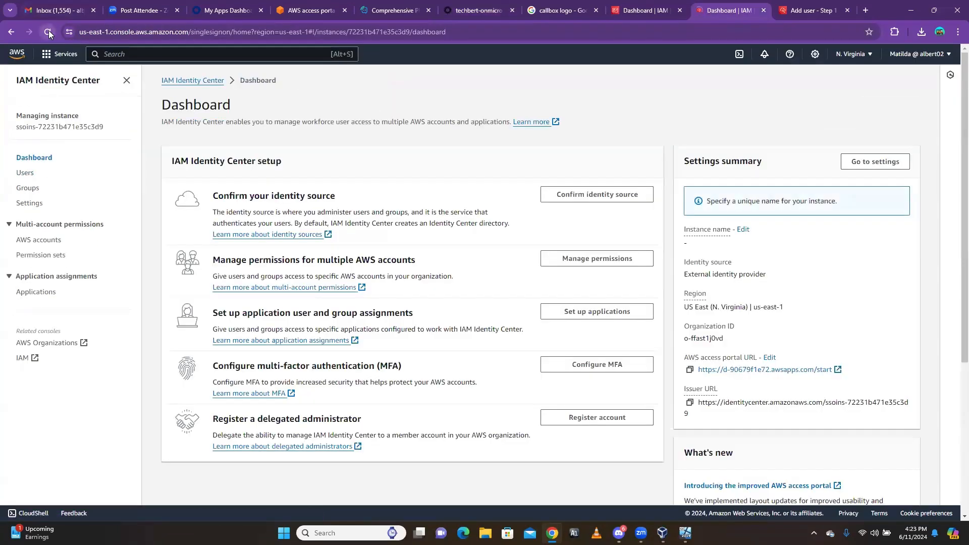
click(48, 31)
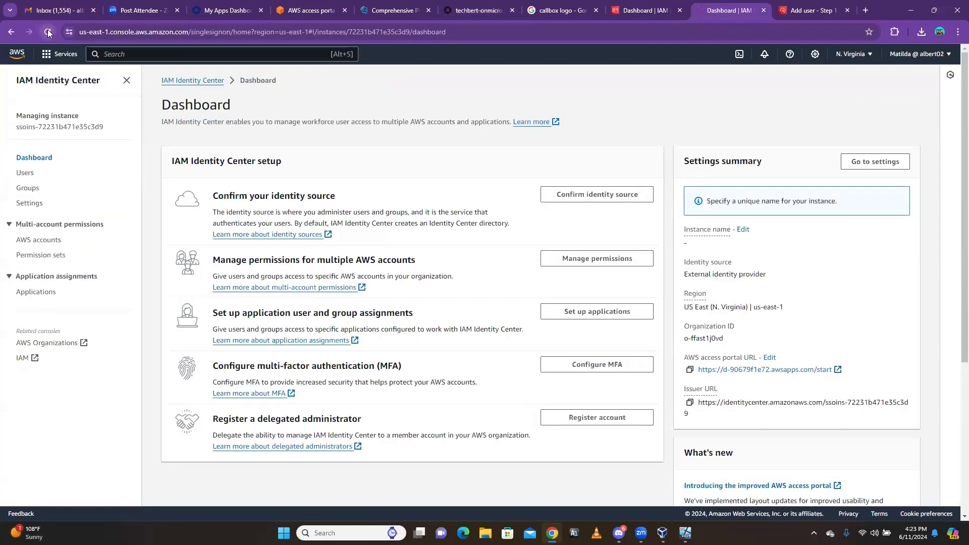
click(47, 30)
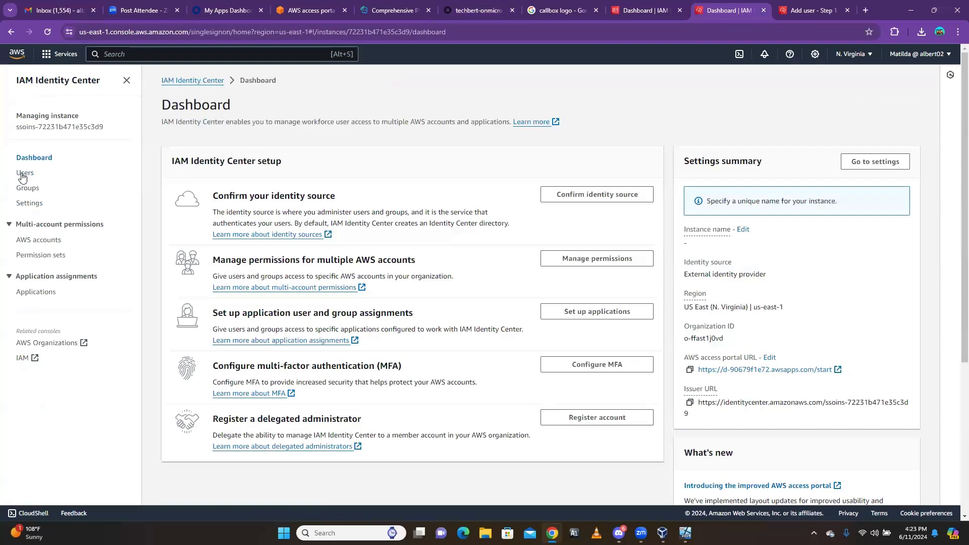
click(23, 175)
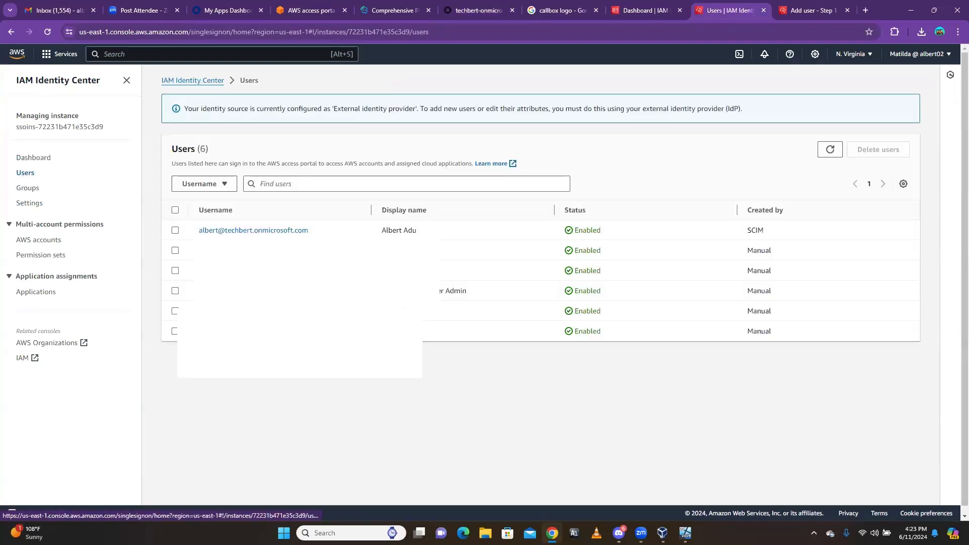
click(244, 232)
scroll(309, 364, down, 6)
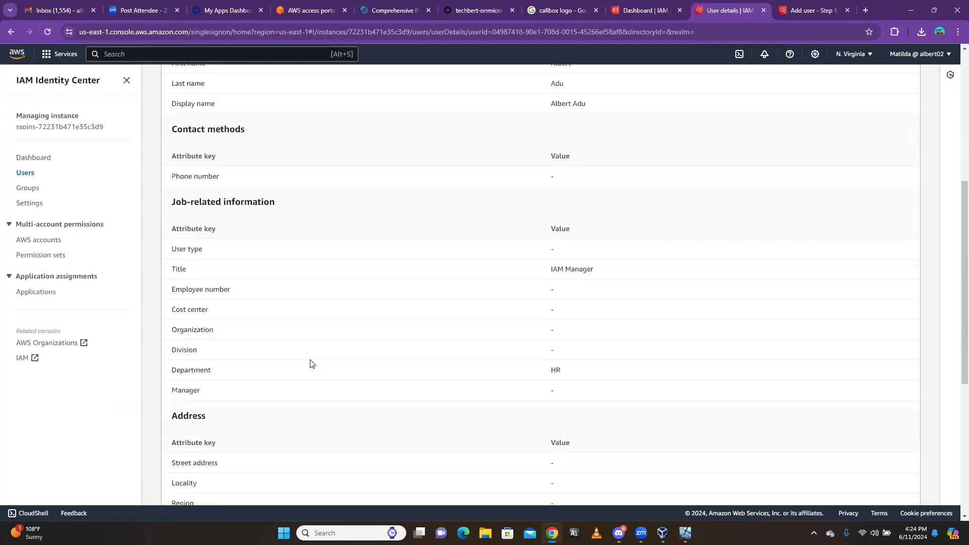
drag(601, 273, 549, 276)
click(608, 270)
Return to the Okta admin console, collapse the Directory section and expand the Security section to view its options
click(471, 11)
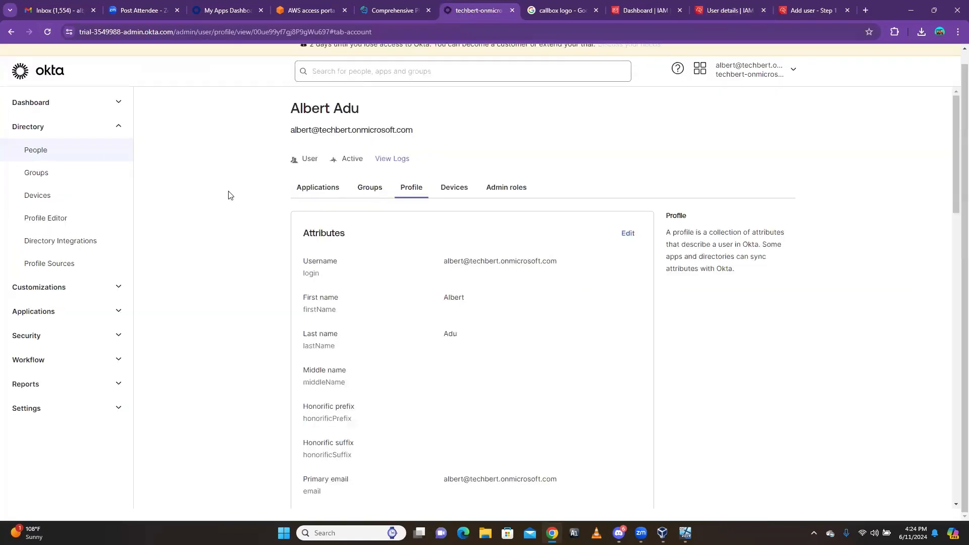
click(97, 135)
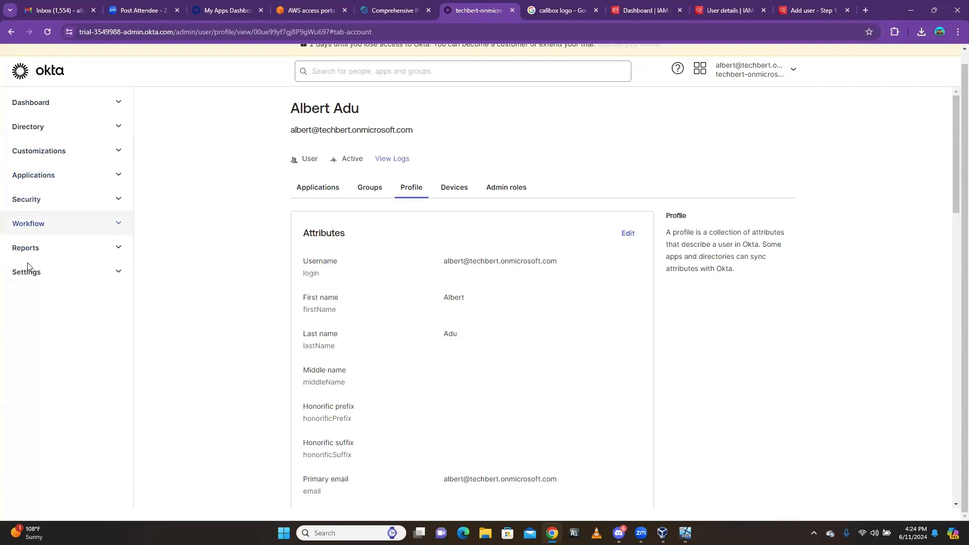
click(33, 202)
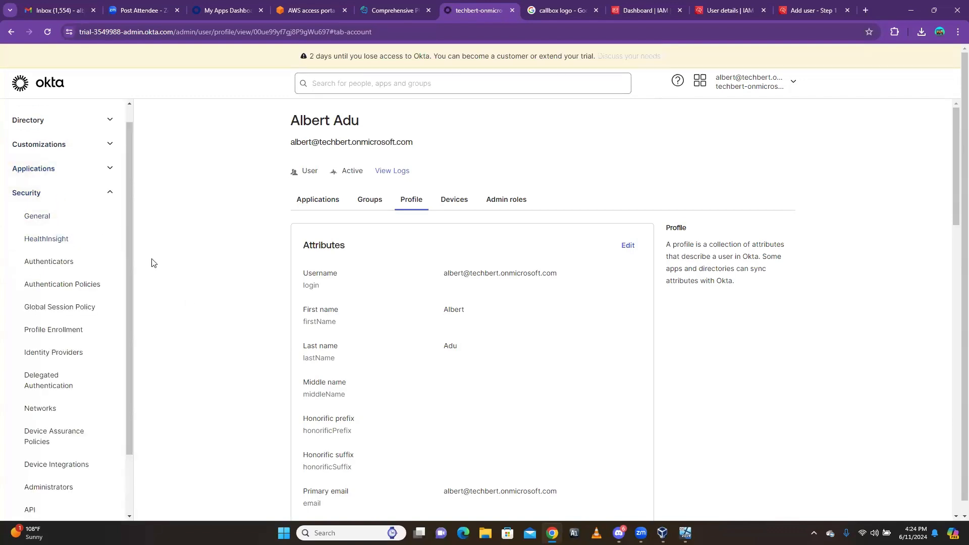